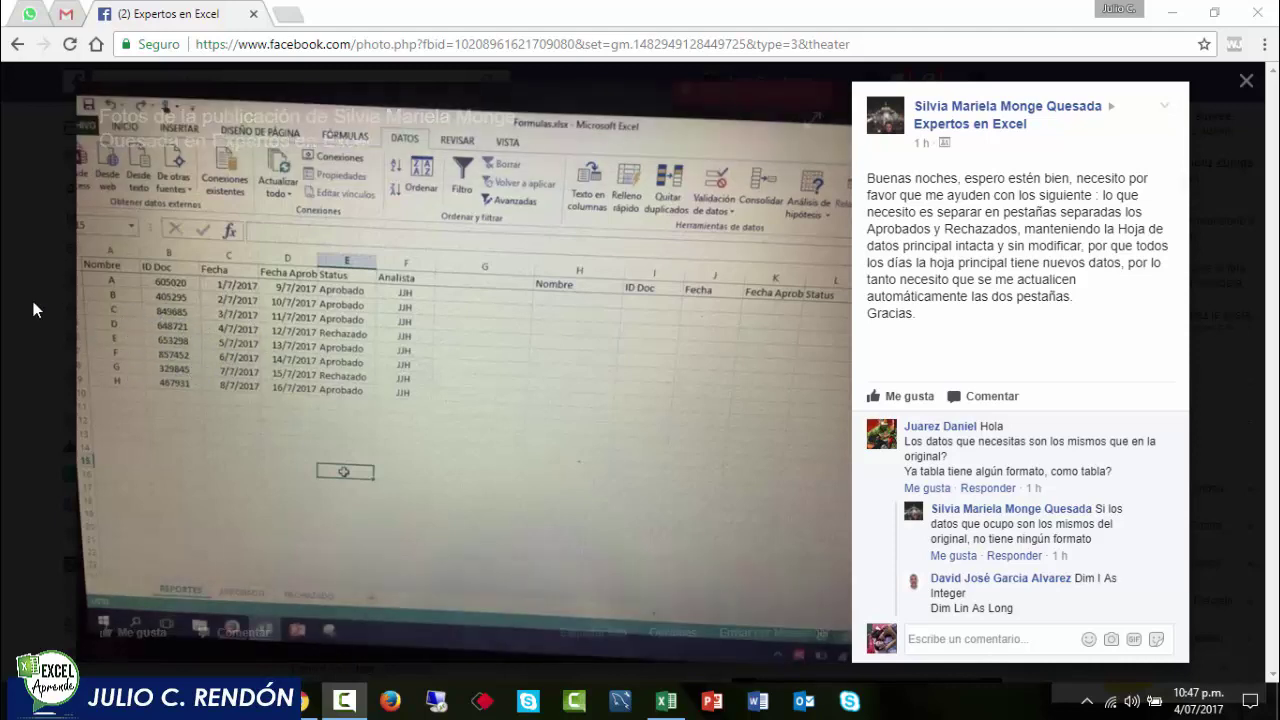
Read the Facebook post about splitting Aprobado and Rechazado rows into tabs and scroll its comments
{"action": "mouse_move", "coordinate": [1016, 115]}
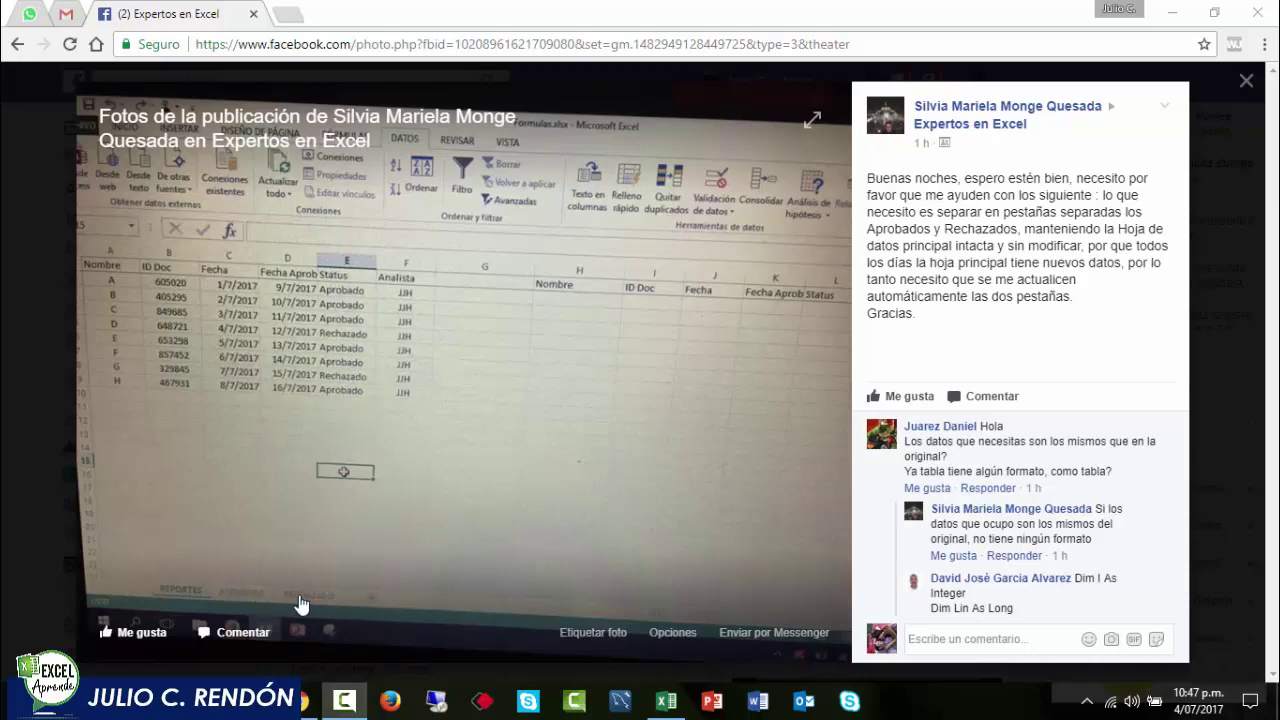
{"action": "scroll", "coordinate": [1068, 470], "scroll_direction": "down", "scroll_amount": 2}
{"action": "scroll", "coordinate": [1068, 470], "scroll_direction": "down", "scroll_amount": 4}
{"action": "scroll", "coordinate": [1068, 470], "scroll_direction": "down", "scroll_amount": 3}
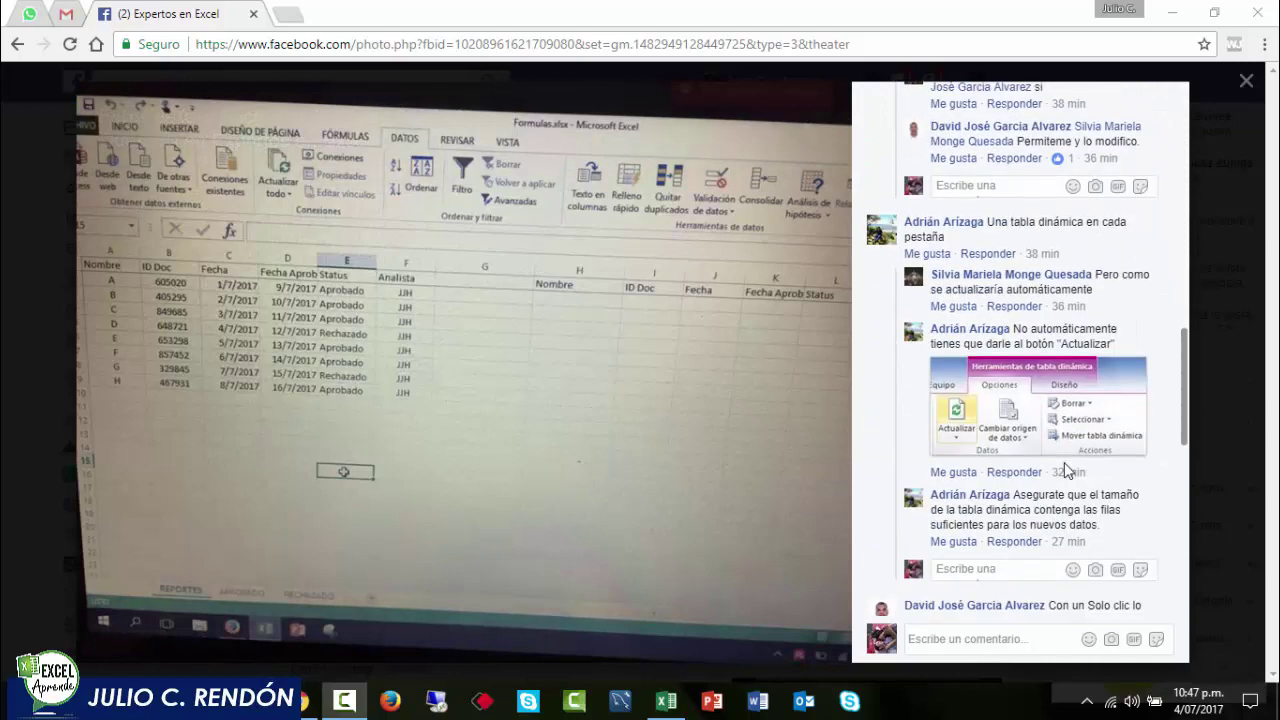
{"action": "scroll", "coordinate": [1068, 470], "scroll_direction": "down", "scroll_amount": 5}
{"action": "scroll", "coordinate": [1068, 470], "scroll_direction": "down", "scroll_amount": 2}
{"action": "scroll", "coordinate": [1068, 470], "scroll_direction": "up", "scroll_amount": 6}
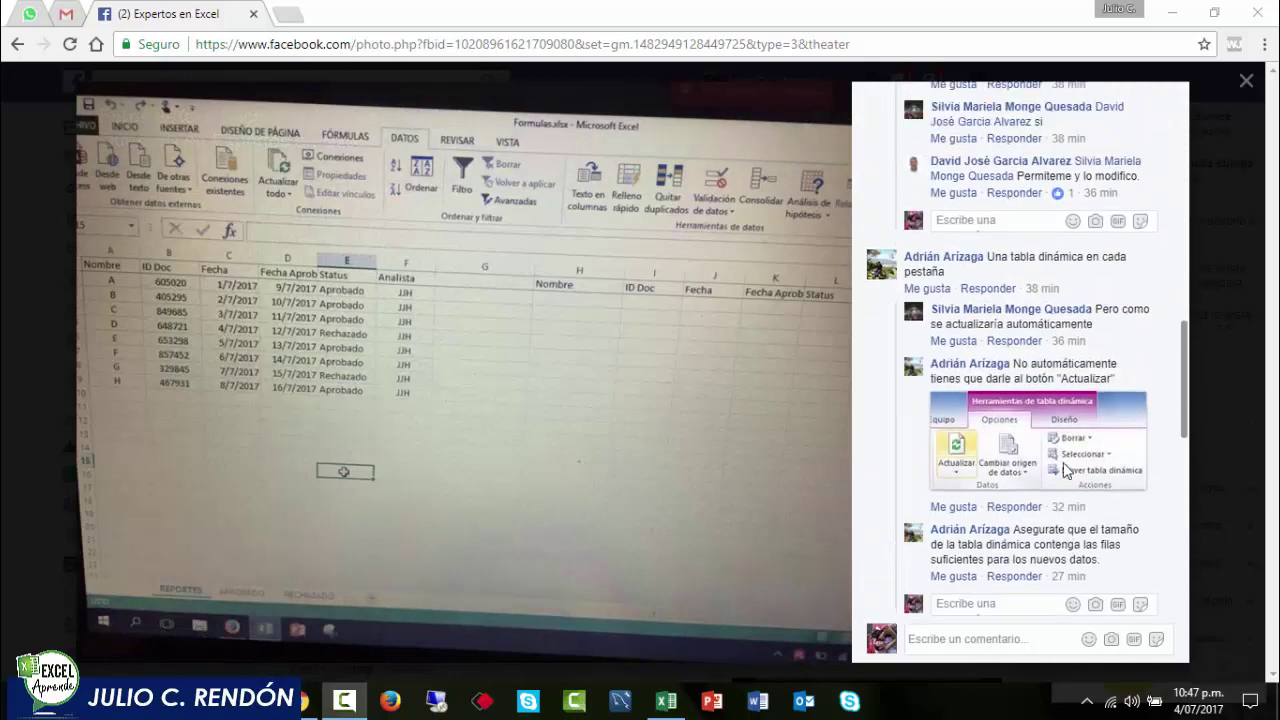
{"action": "scroll", "coordinate": [1068, 470], "scroll_direction": "up", "scroll_amount": 8}
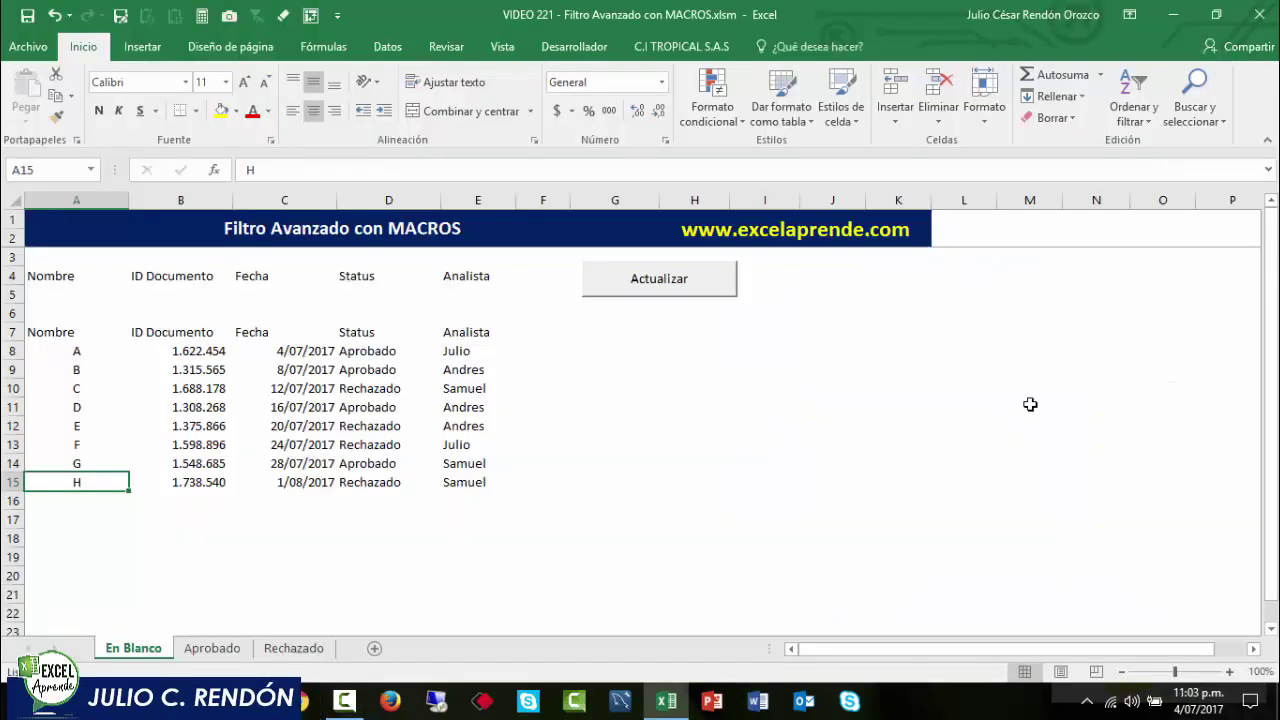
{"action": "key", "text": "Up"}
{"action": "key", "text": "Up"}
{"action": "key", "text": "Up"}
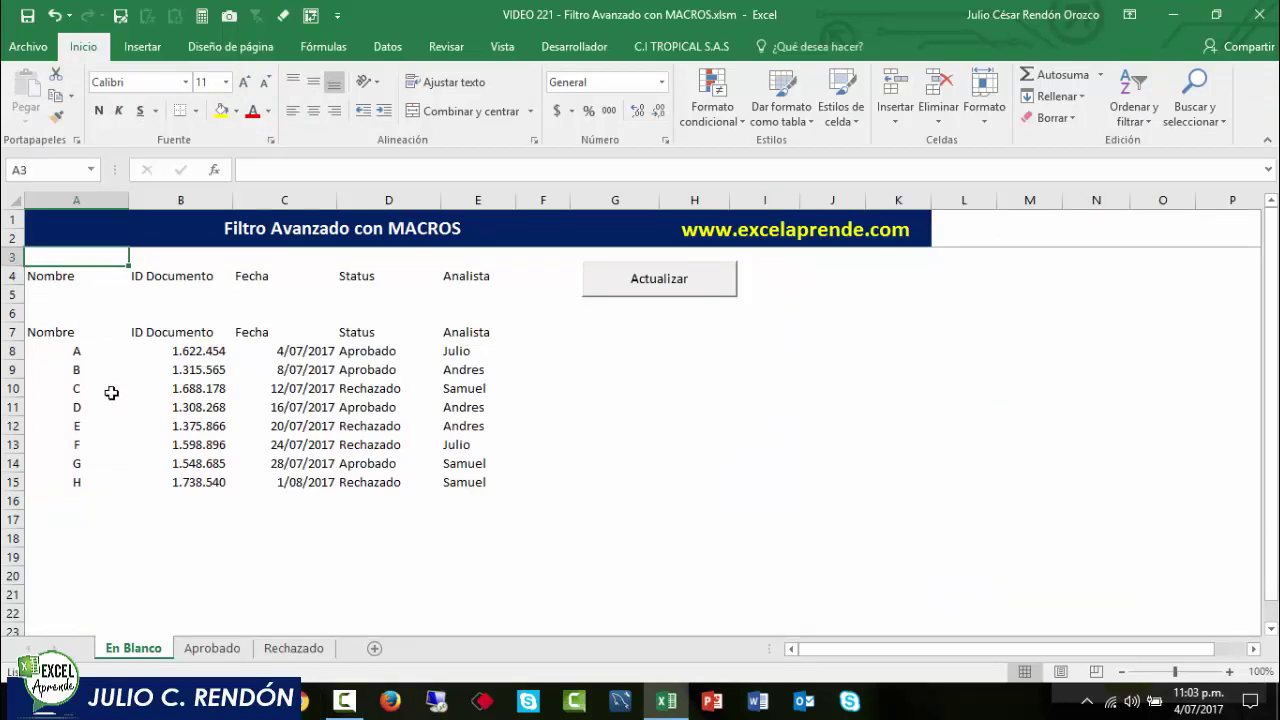
{"action": "left_click_drag", "start_coordinate": [46, 335], "coordinate": [456, 482]}
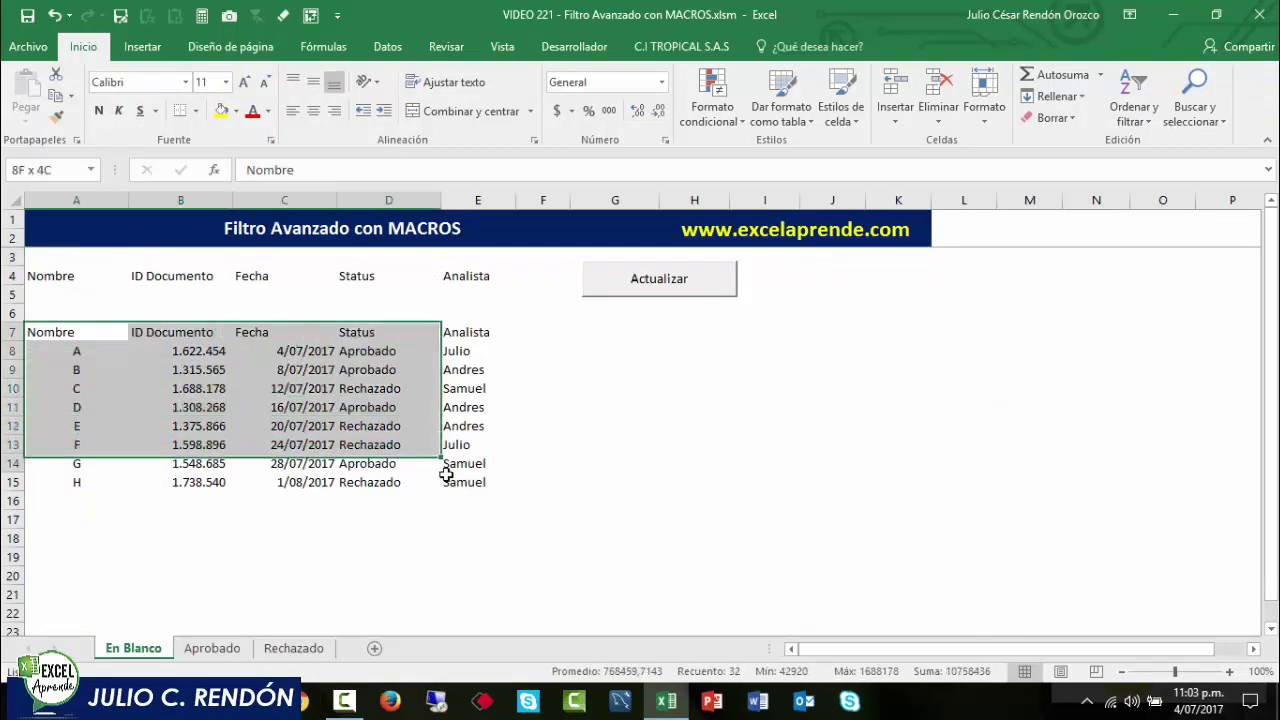
{"action": "left_click", "coordinate": [374, 351]}
{"action": "left_click_drag", "start_coordinate": [374, 351], "coordinate": [371, 482]}
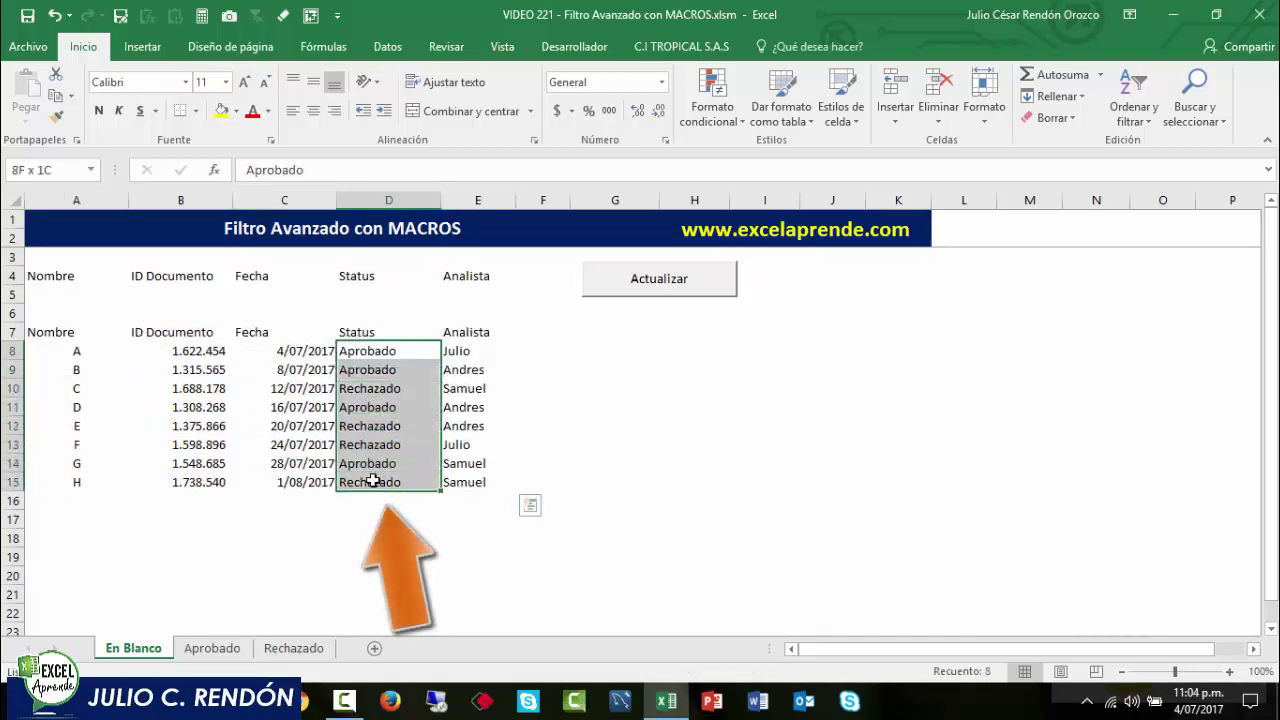
{"action": "left_click", "coordinate": [390, 353]}
{"action": "left_click", "coordinate": [208, 650]}
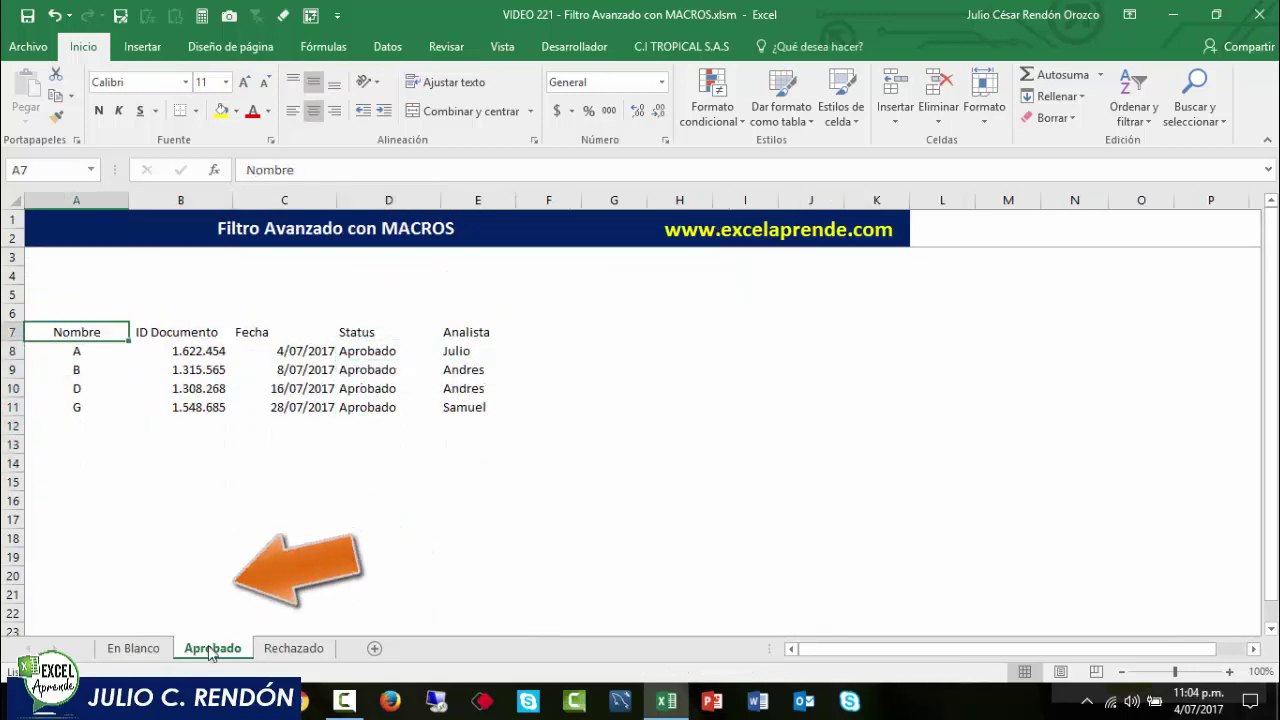
{"action": "left_click", "coordinate": [140, 648]}
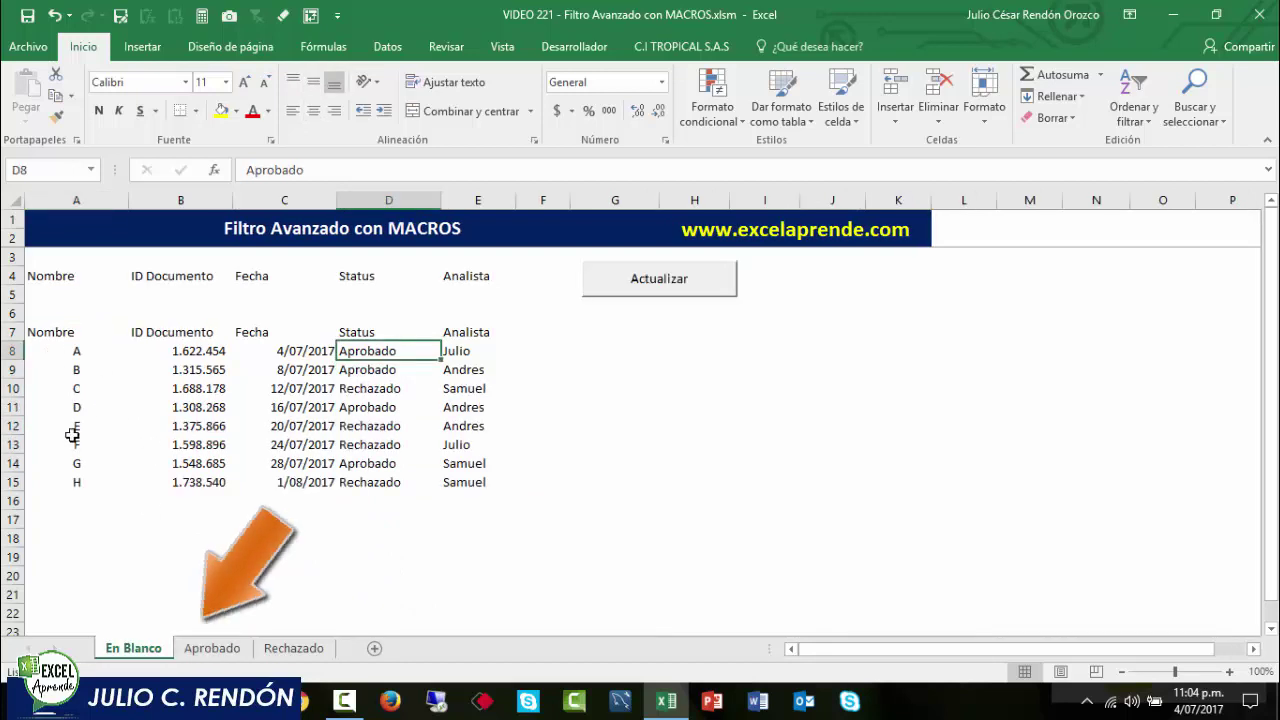
{"action": "left_click", "coordinate": [200, 652]}
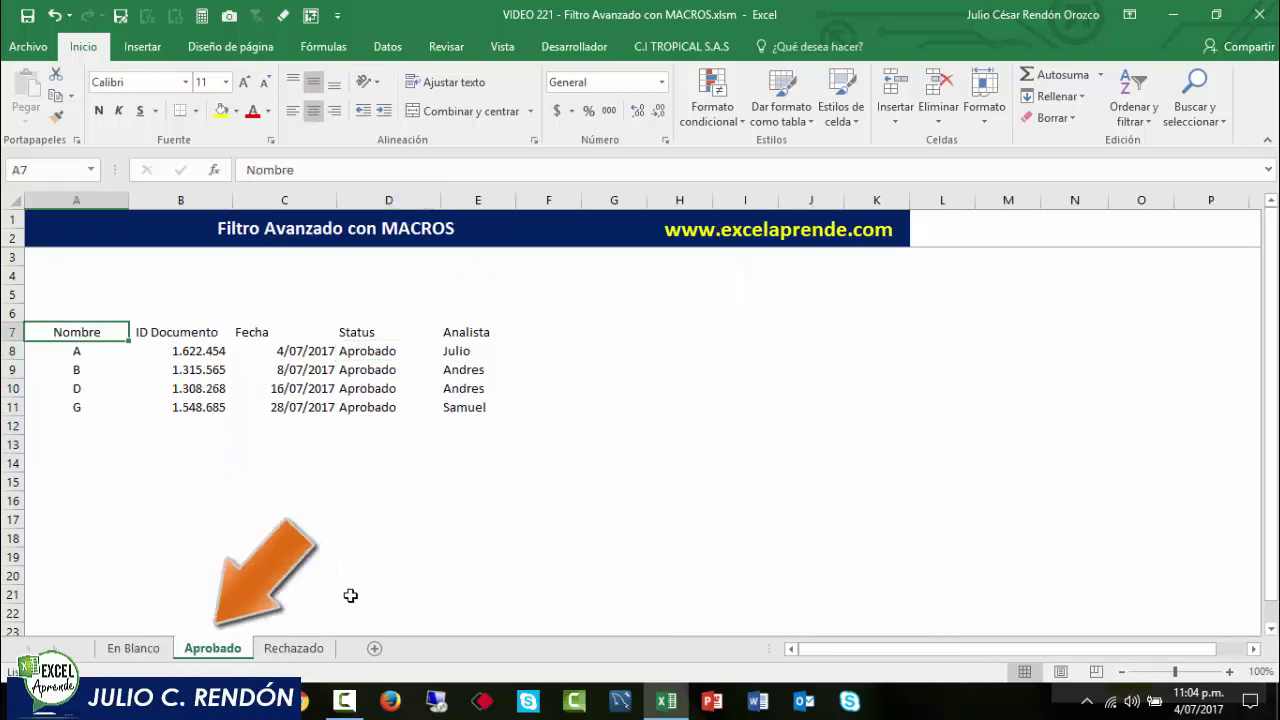
{"action": "left_click", "coordinate": [133, 648]}
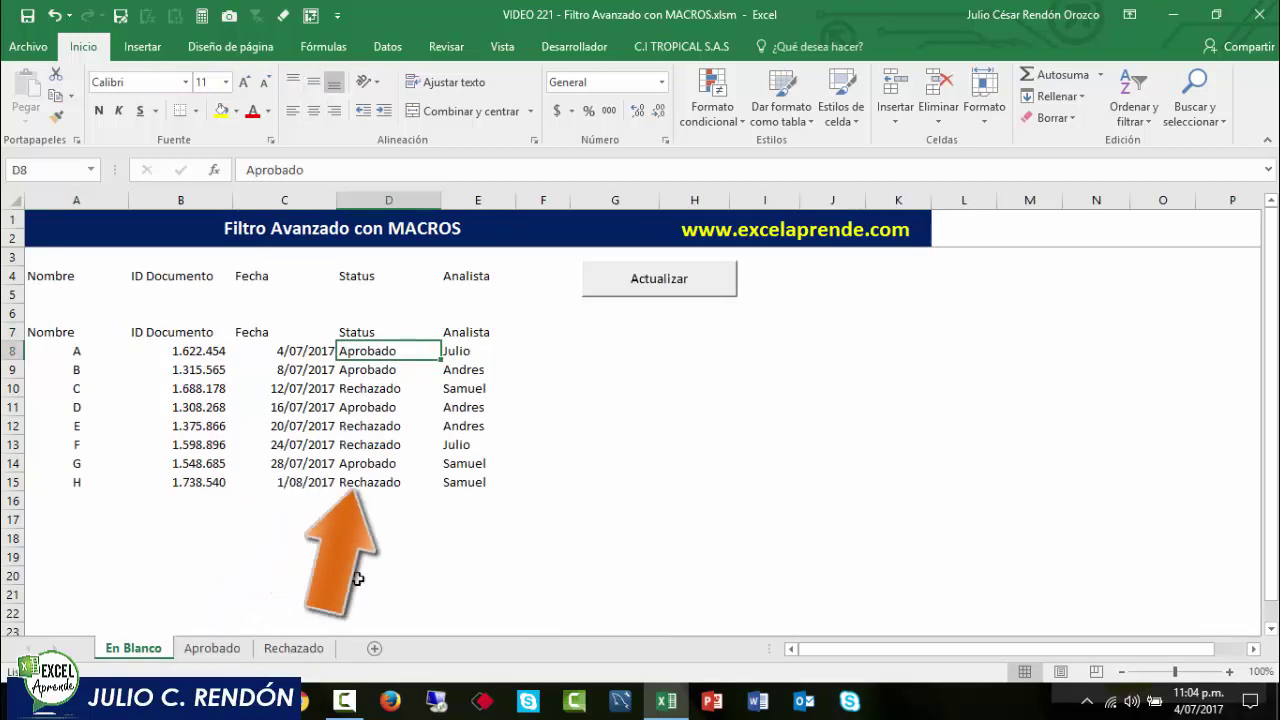
{"action": "left_click", "coordinate": [292, 648]}
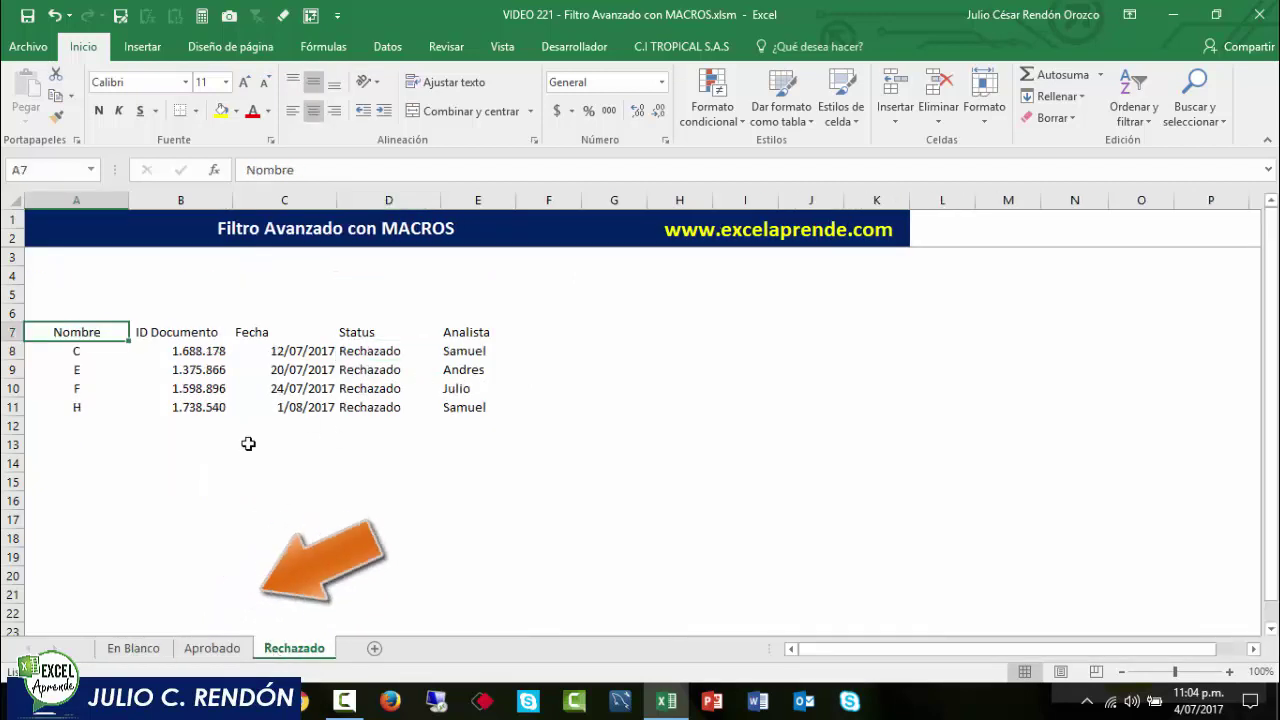
{"action": "left_click", "coordinate": [138, 646]}
{"action": "left_click", "coordinate": [660, 282]}
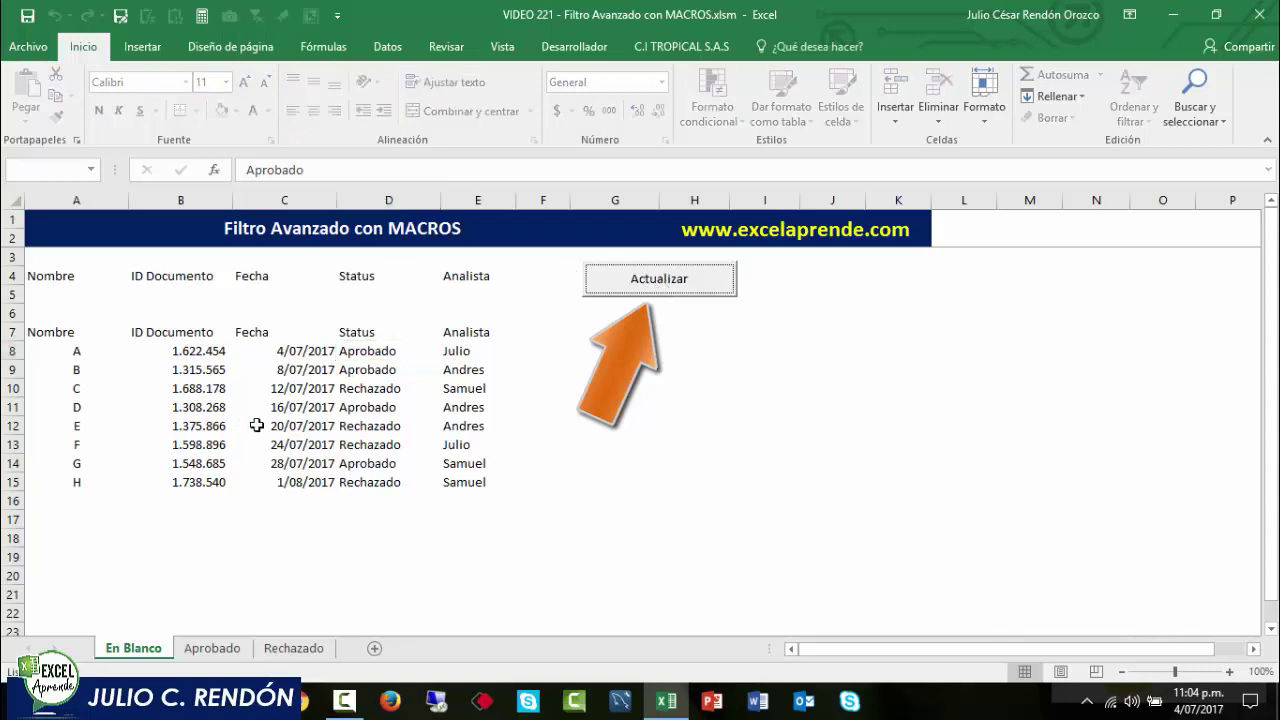
{"action": "left_click_drag", "start_coordinate": [84, 500], "coordinate": [76, 596]}
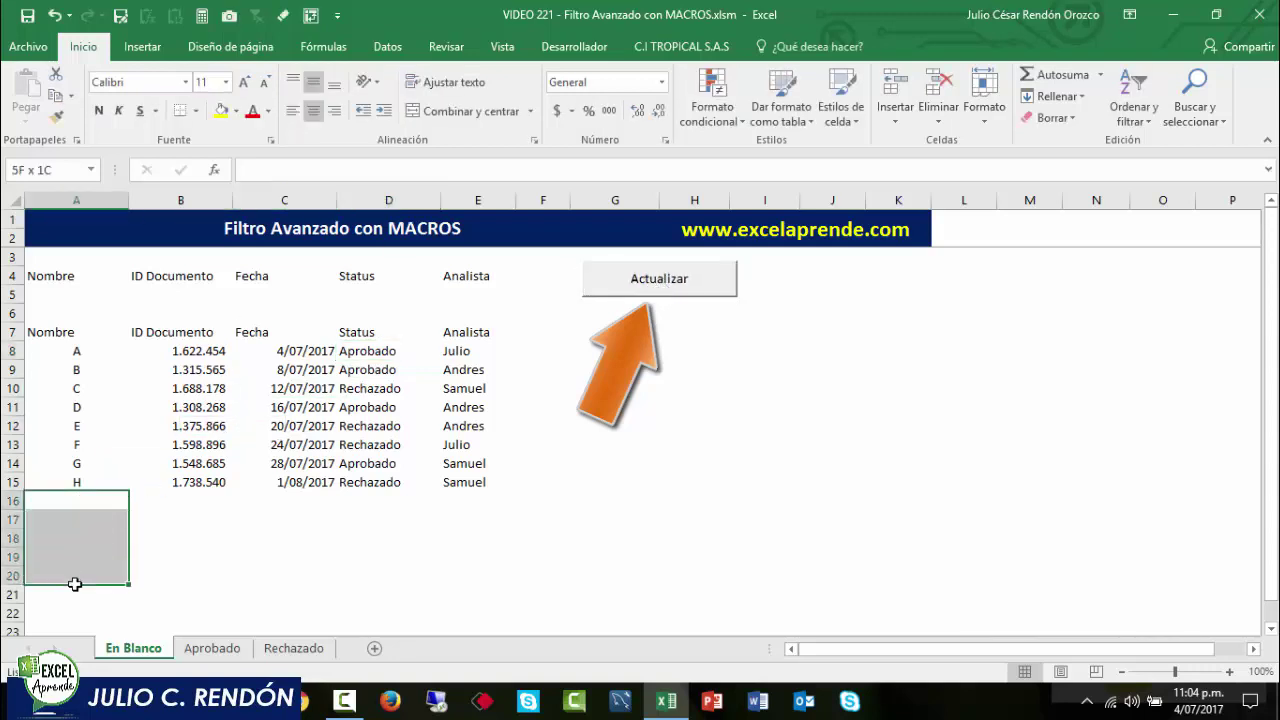
{"action": "left_click", "coordinate": [212, 648]}
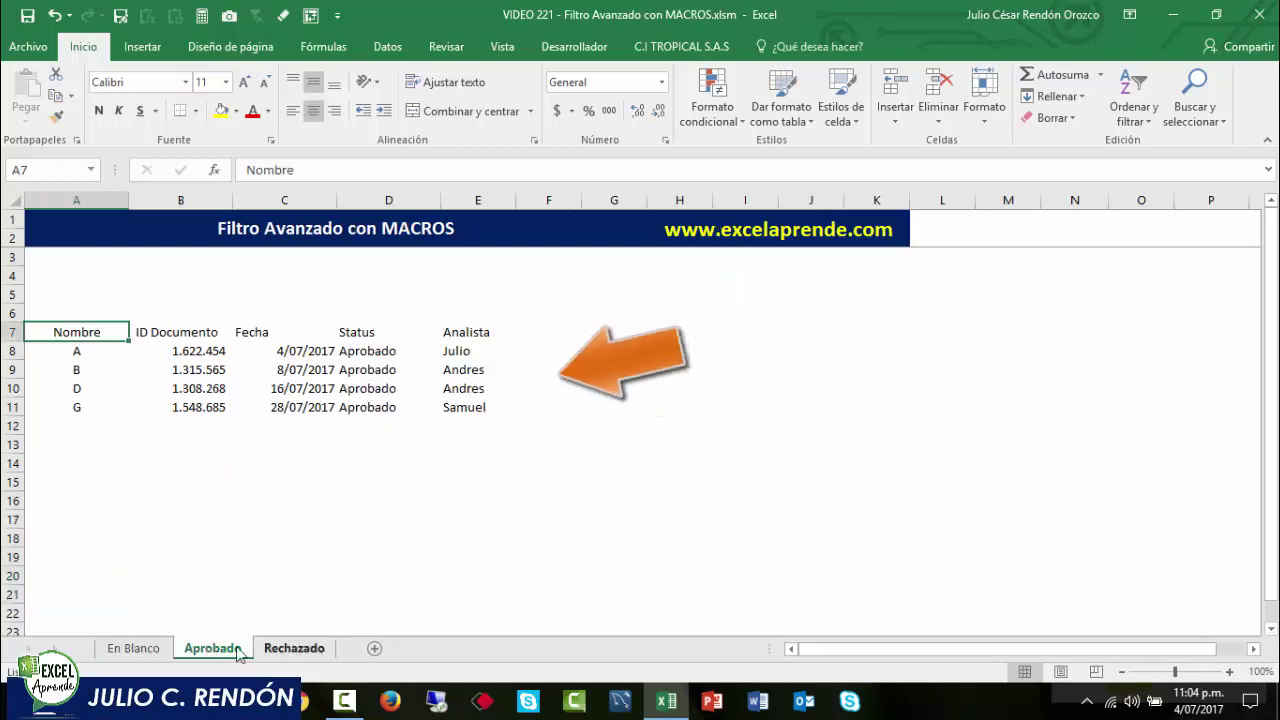
{"action": "left_click", "coordinate": [158, 650]}
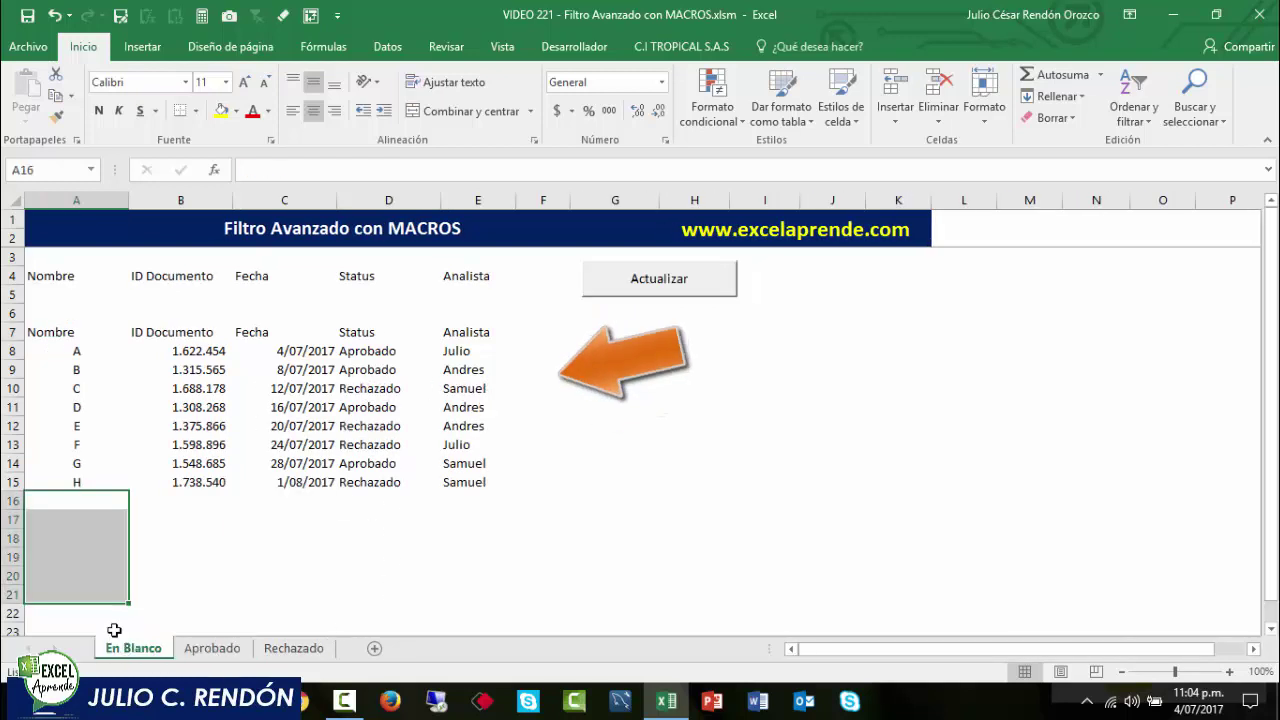
{"action": "left_click", "coordinate": [52, 336]}
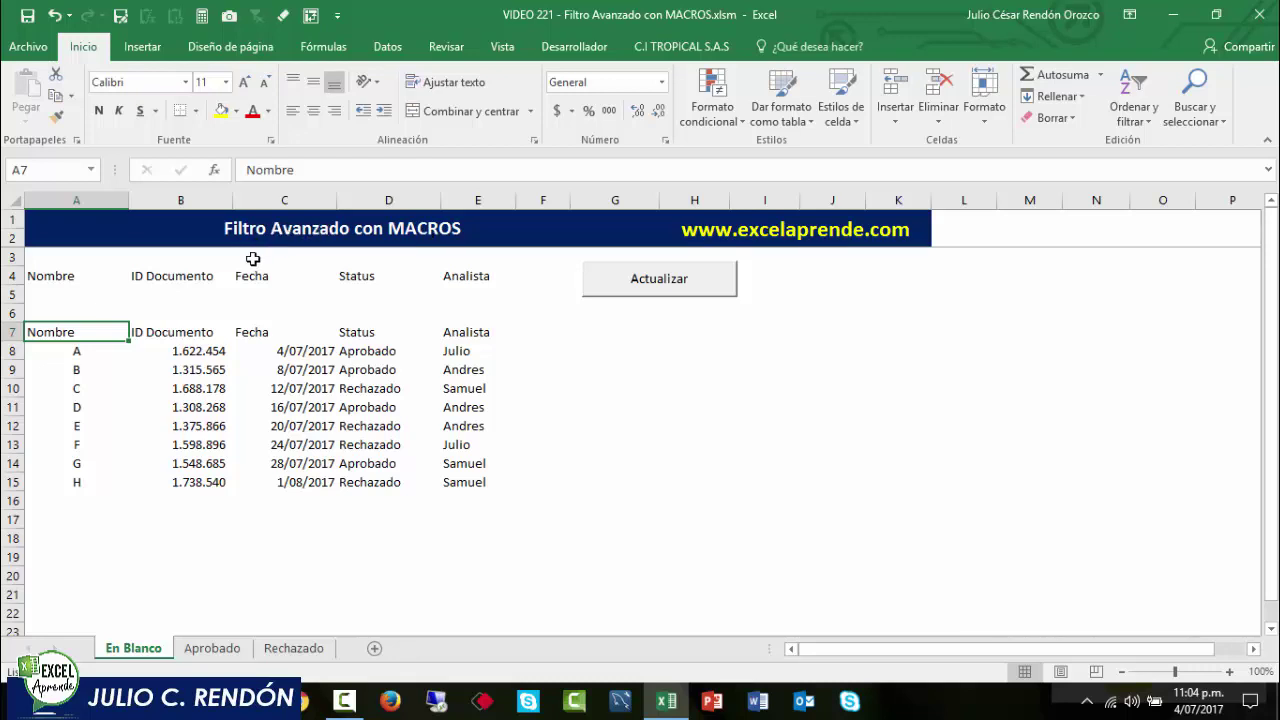
Label A3 'Cantidad de Registros' and autofit column A to its width
{"action": "left_click_drag", "start_coordinate": [63, 258], "coordinate": [70, 278]}
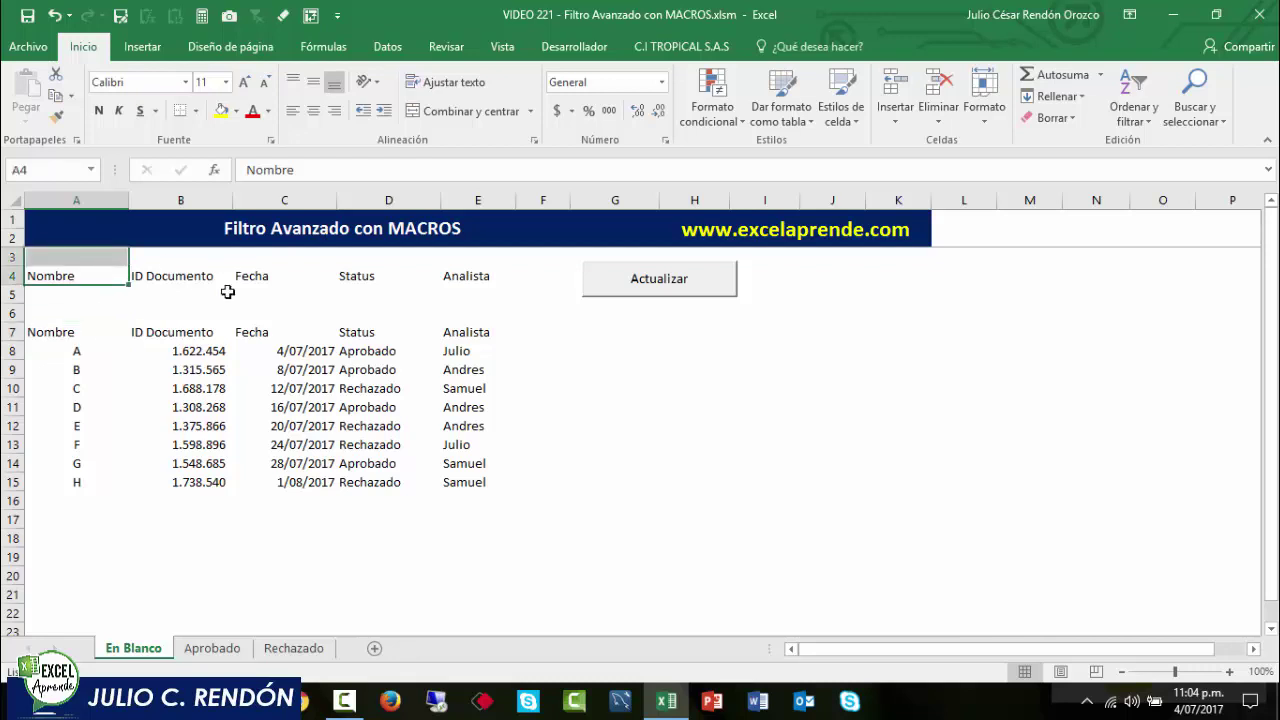
{"action": "left_click", "coordinate": [89, 258]}
{"action": "type", "text": "Ca"}
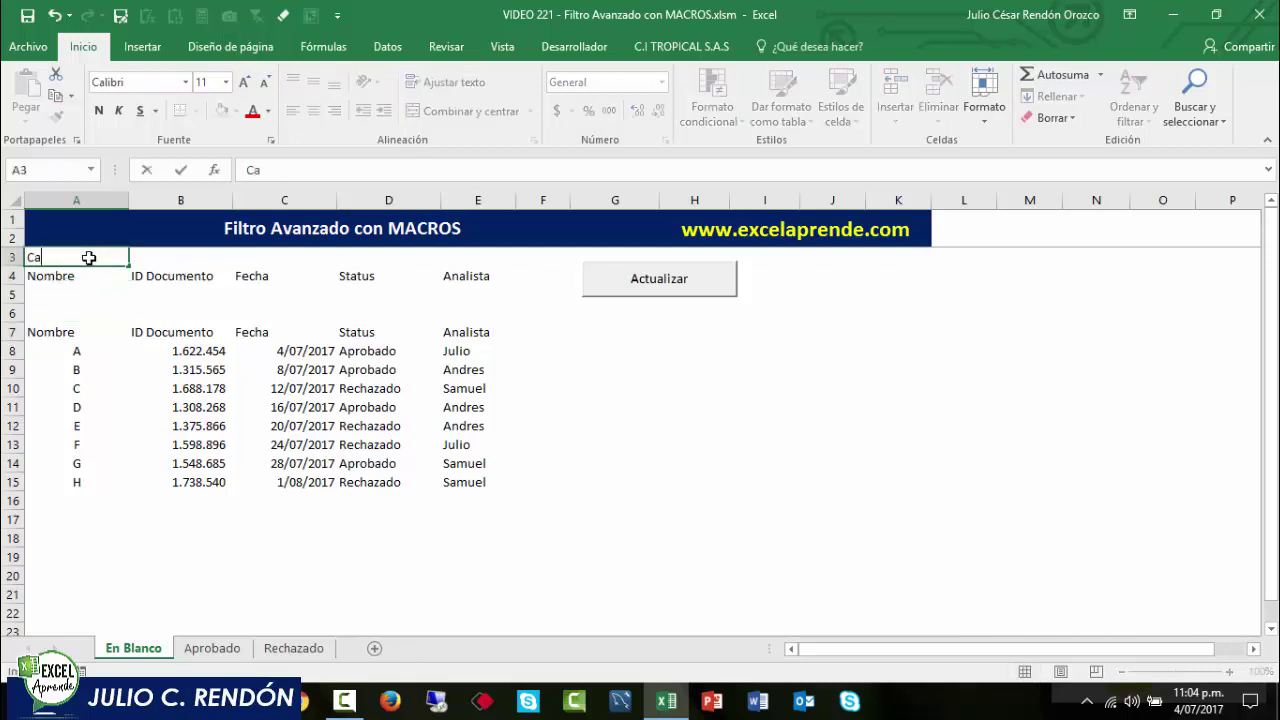
{"action": "type", "text": "nt"}
{"action": "type", "text": "idtr"}
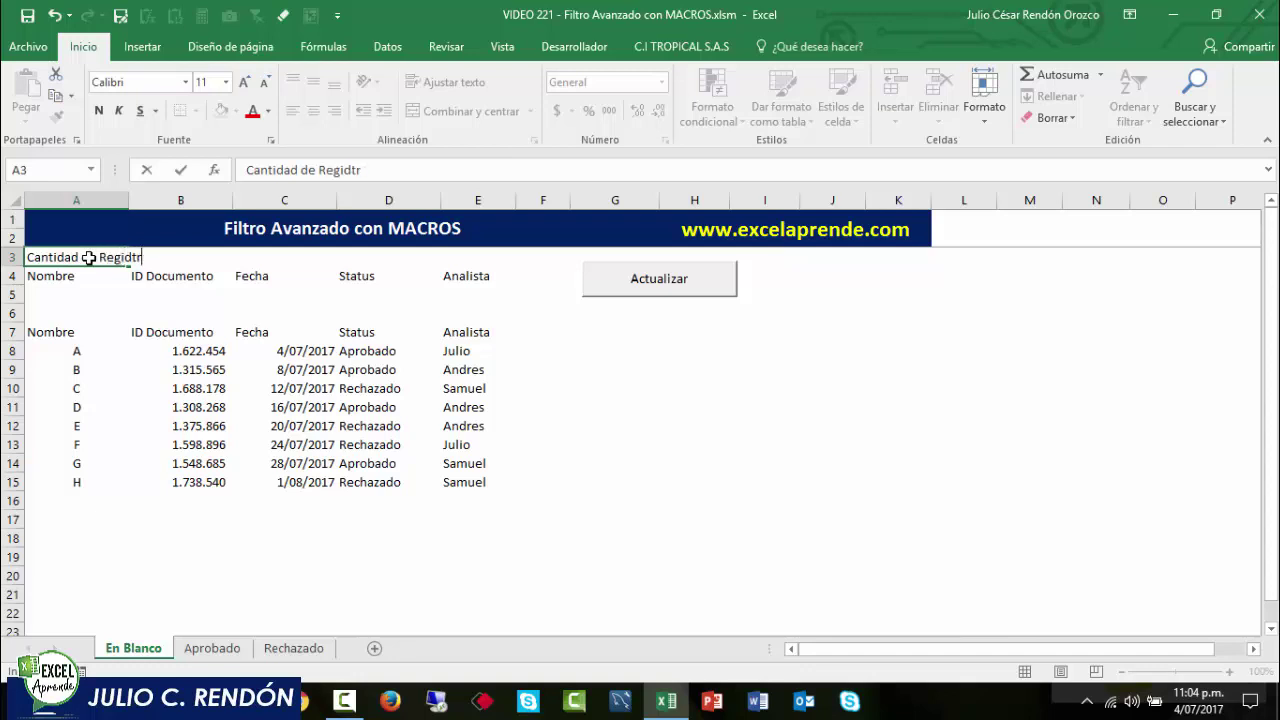
{"action": "key", "text": "ctrl+Return"}
{"action": "key", "text": "F2"}
{"action": "key", "text": "BackSpace"}
{"action": "key", "text": "BackSpace"}
{"action": "key", "text": "Return"}
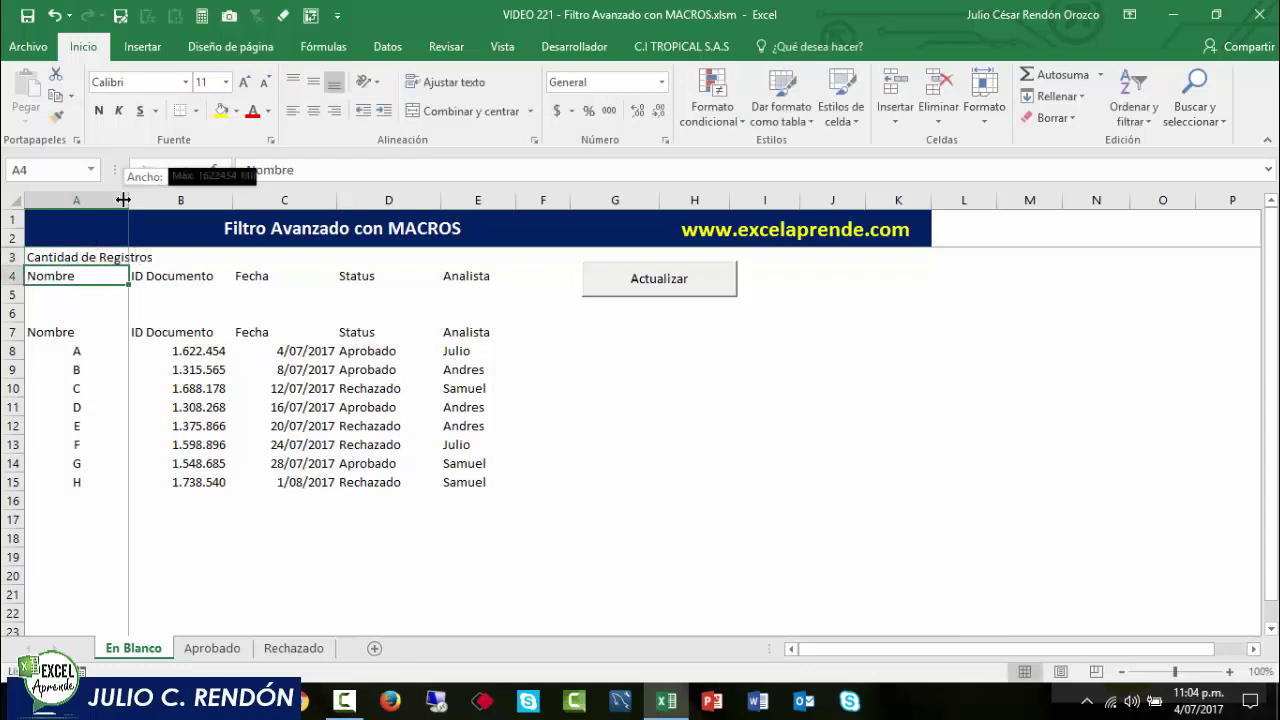
{"action": "double_click", "coordinate": [128, 200]}
Enter =CONTARA(A8:A1048576) in B3 to count the 8 records
{"action": "left_click", "coordinate": [212, 257]}
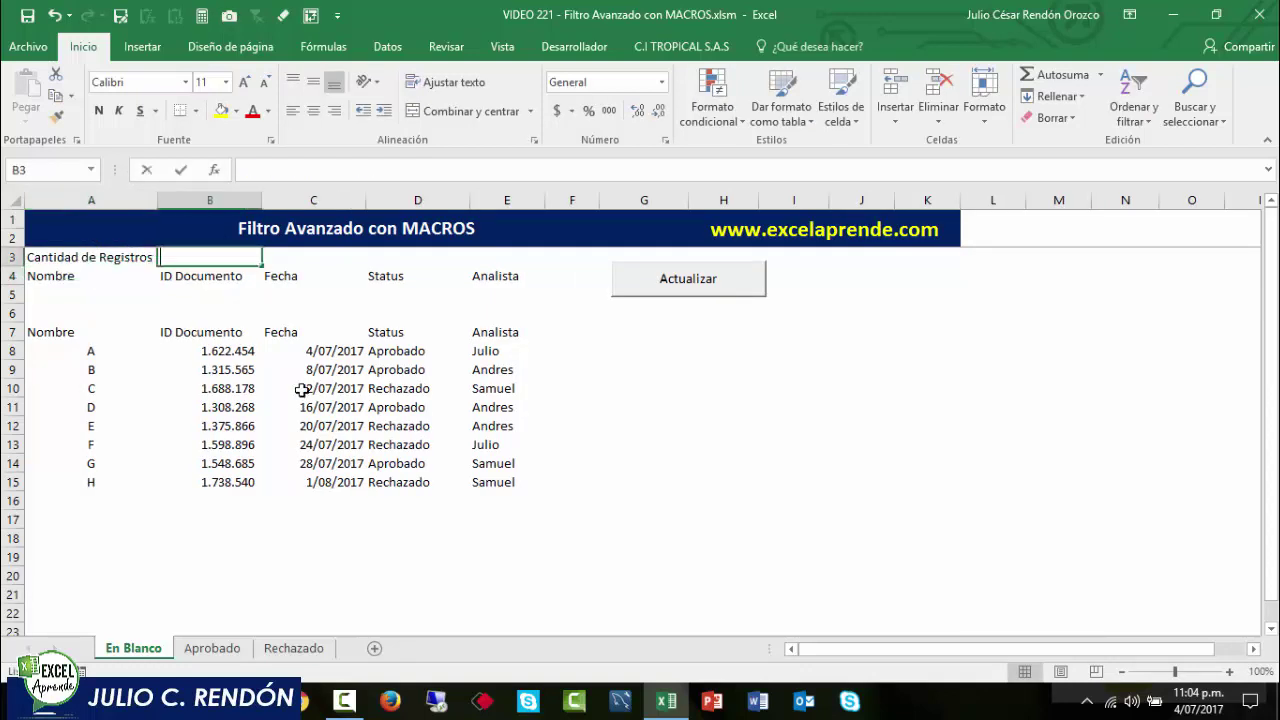
{"action": "type", "text": "=cobta"}
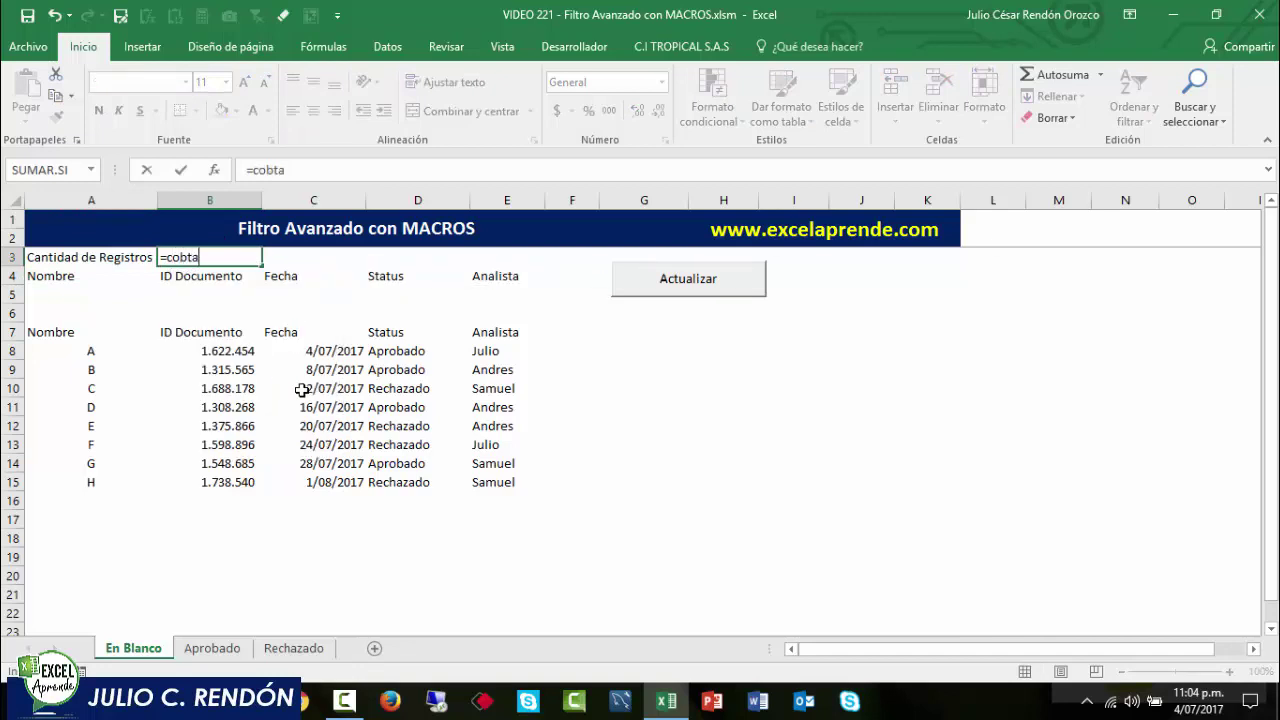
{"action": "key", "text": "BackSpace"}
{"action": "key", "text": "BackSpace"}
{"action": "key", "text": "BackSpace"}
{"action": "type", "text": "nta"}
{"action": "key", "text": "Tab"}
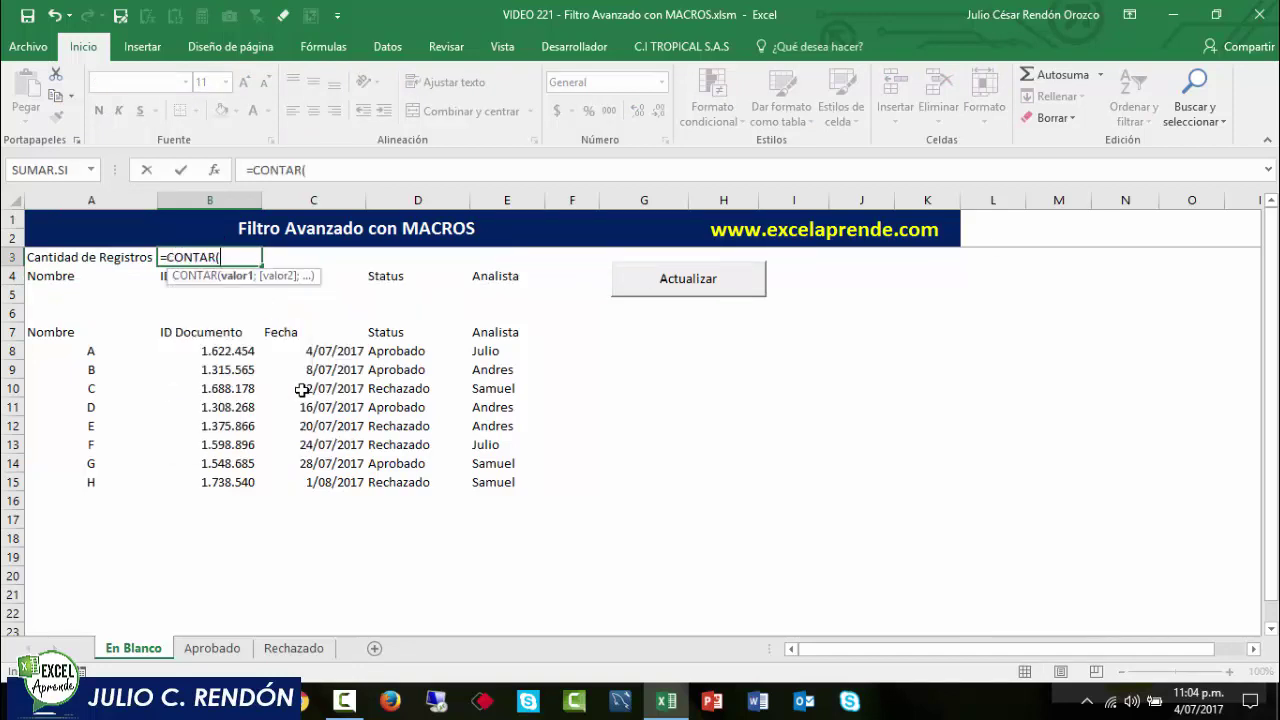
{"action": "key", "text": "BackSpace"}
{"action": "key", "text": "Down"}
{"action": "key", "text": "Down"}
{"action": "key", "text": "Down"}
{"action": "key", "text": "Down"}
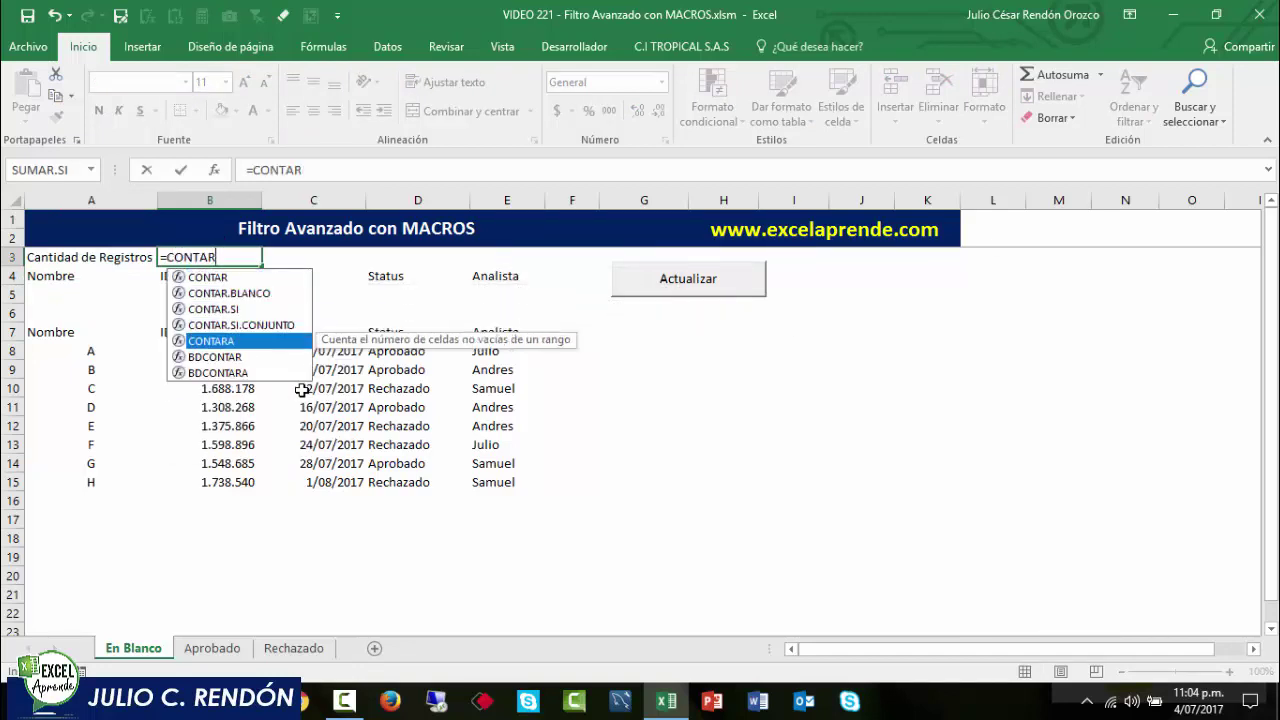
{"action": "key", "text": "Tab"}
{"action": "left_click", "coordinate": [114, 350]}
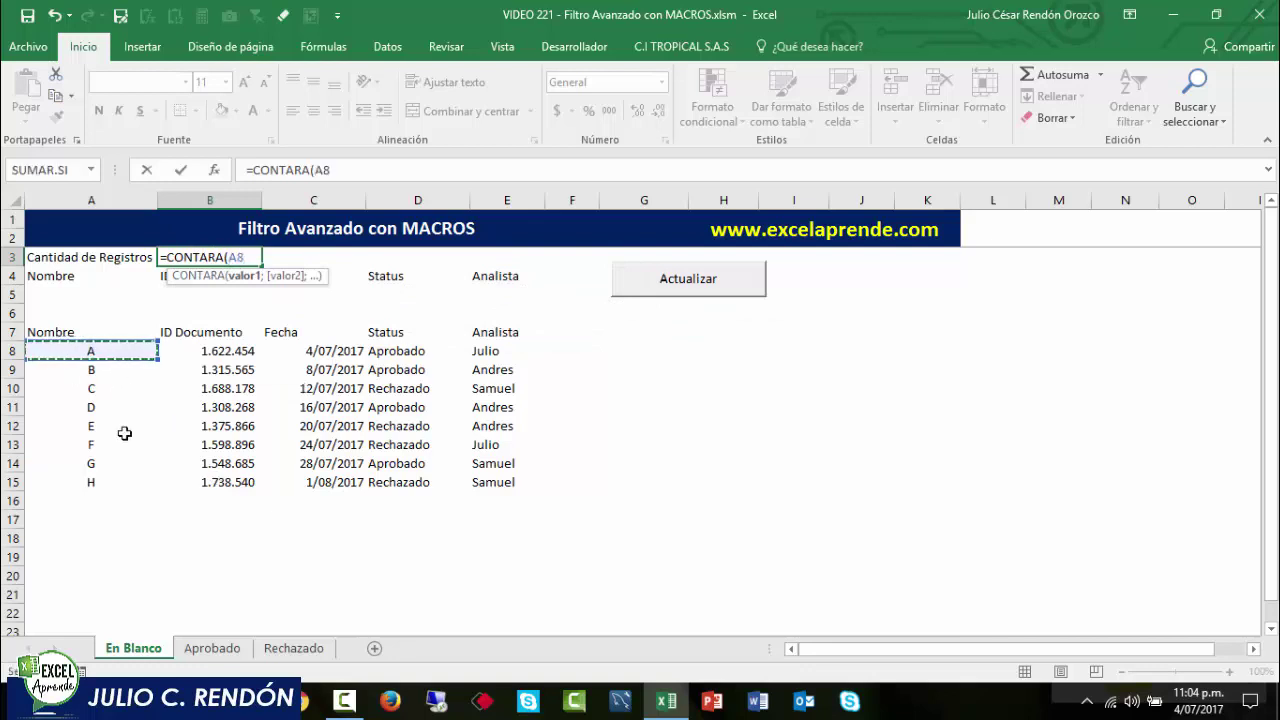
{"action": "key", "text": "ctrl+shift+Down"}
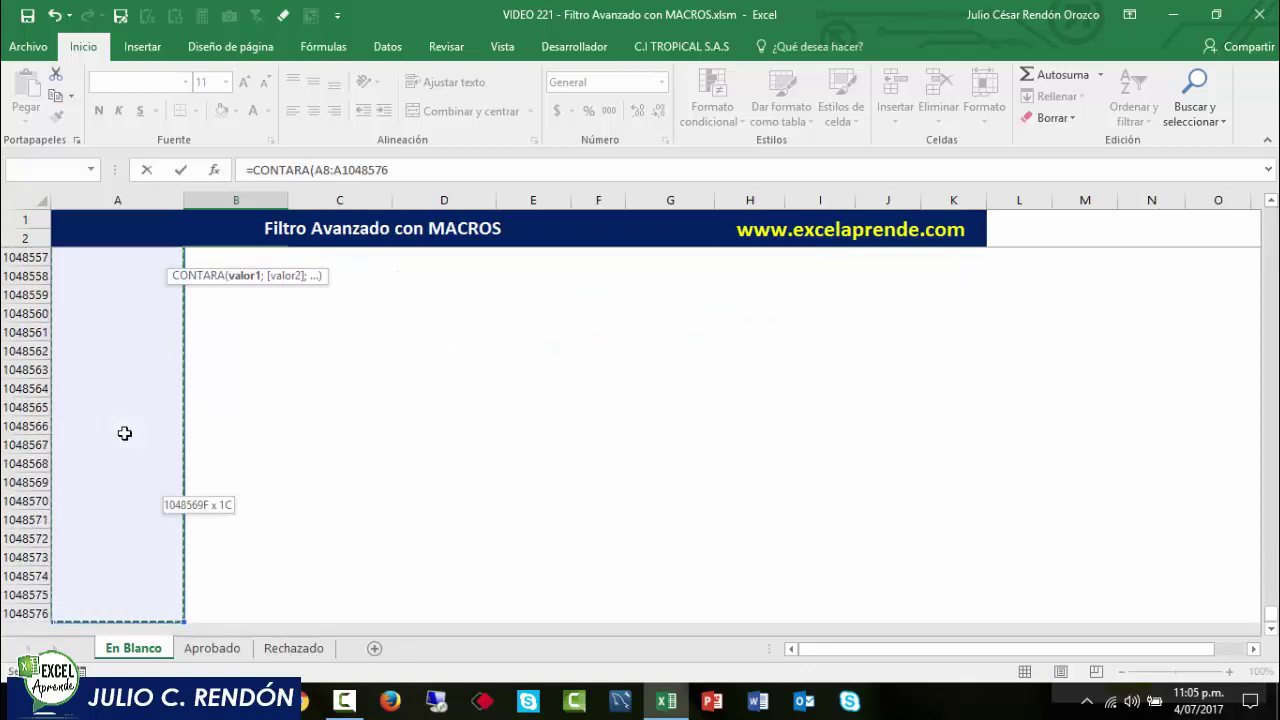
{"action": "key", "text": "Return"}
{"action": "key", "text": "Up"}
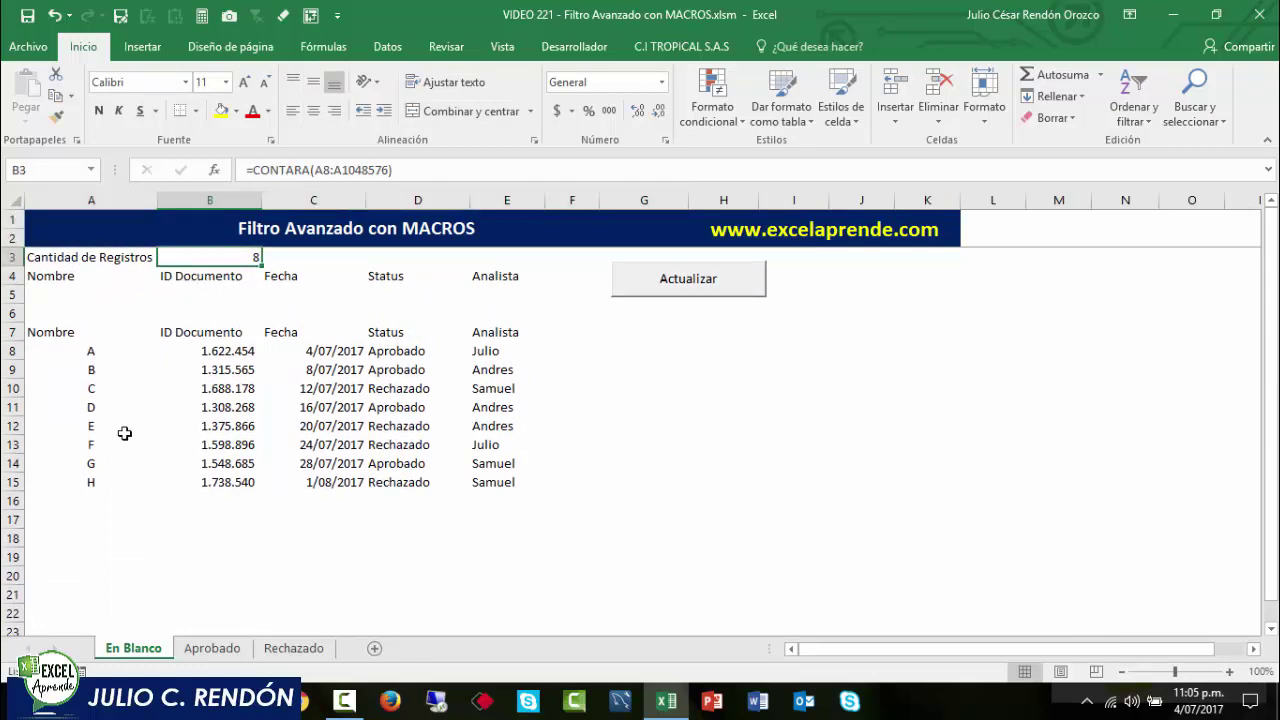
Change B3's formula to =CONTARA(A8:A1048576)+7 so it shows 15
{"action": "left_click", "coordinate": [68, 211]}
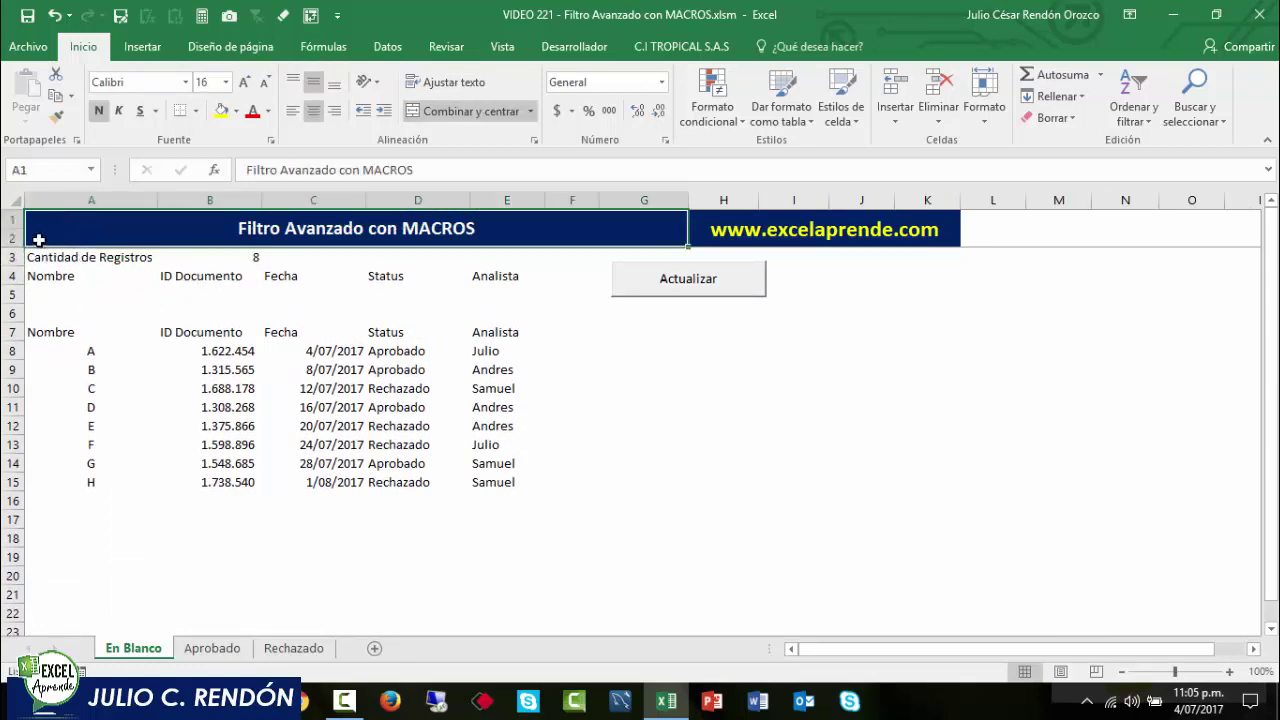
{"action": "left_click_drag", "start_coordinate": [12, 219], "coordinate": [12, 332]}
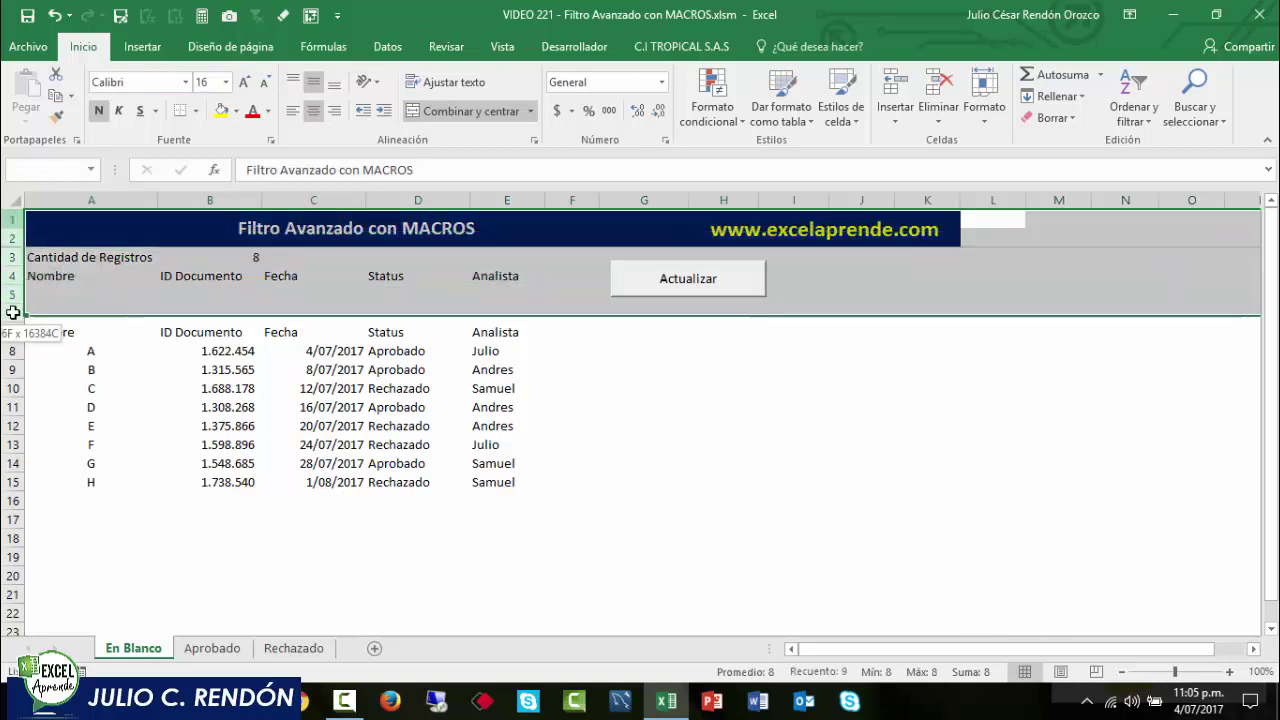
{"action": "left_click", "coordinate": [251, 258]}
{"action": "left_click", "coordinate": [420, 172]}
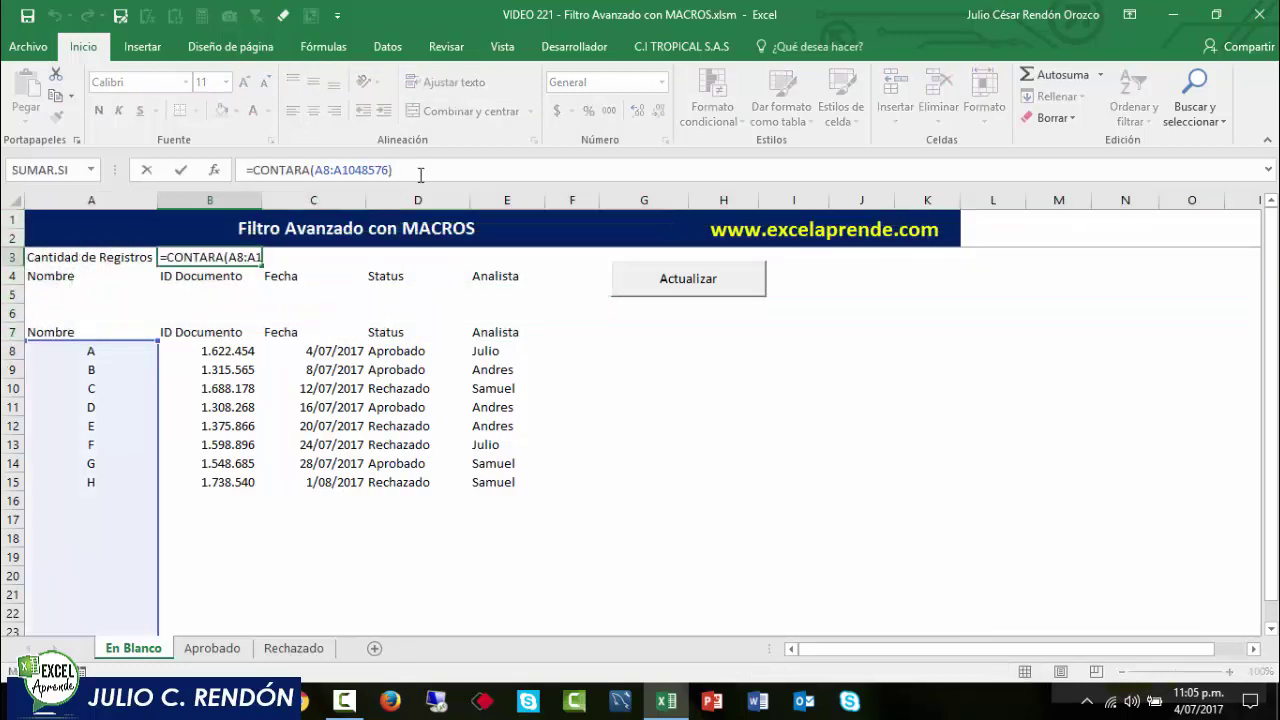
{"action": "type", "text": "+7"}
{"action": "key", "text": "ctrl+Return"}
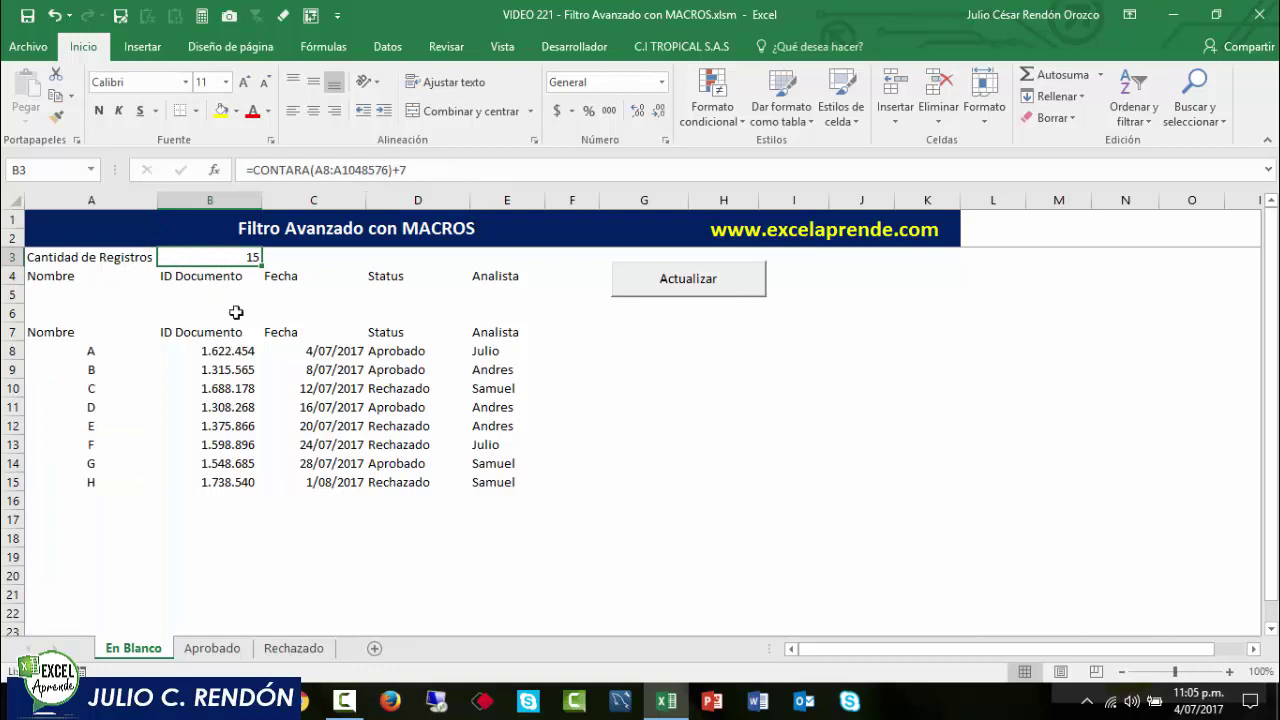
Give B3 a yellow fill and centre it horizontally and vertically
{"action": "left_click", "coordinate": [228, 113]}
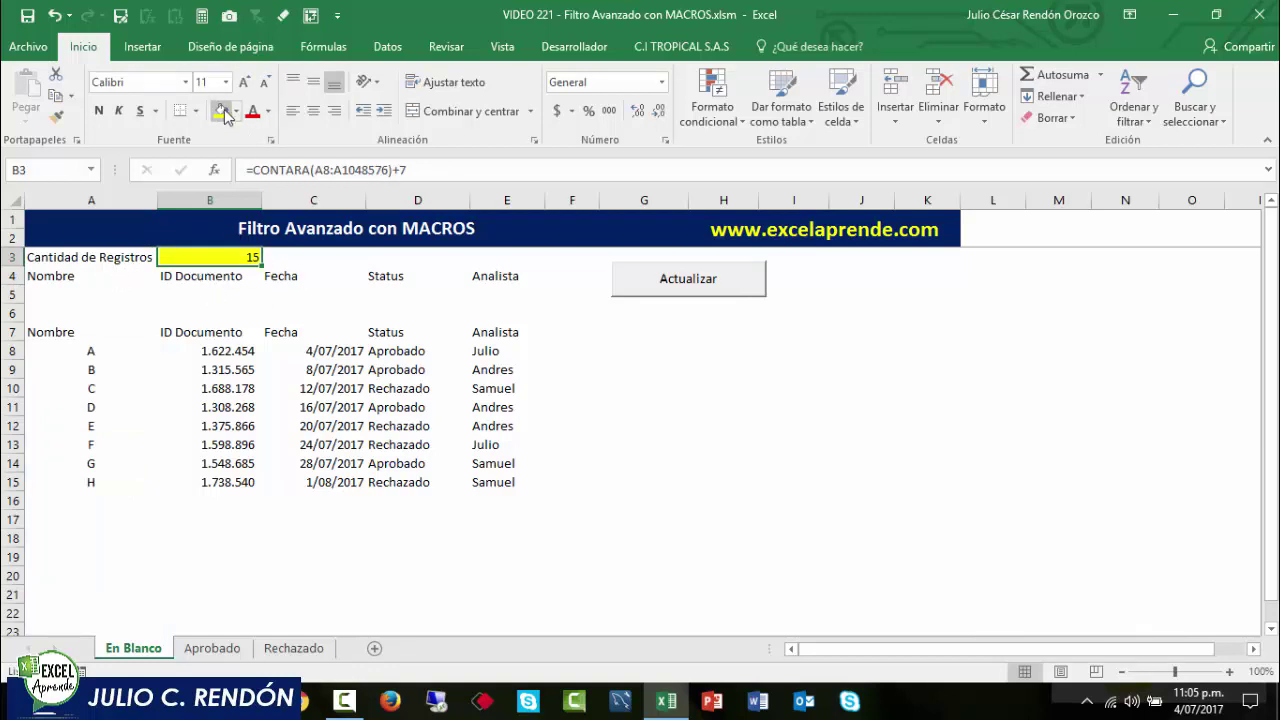
{"action": "left_click", "coordinate": [313, 111]}
{"action": "left_click", "coordinate": [313, 82]}
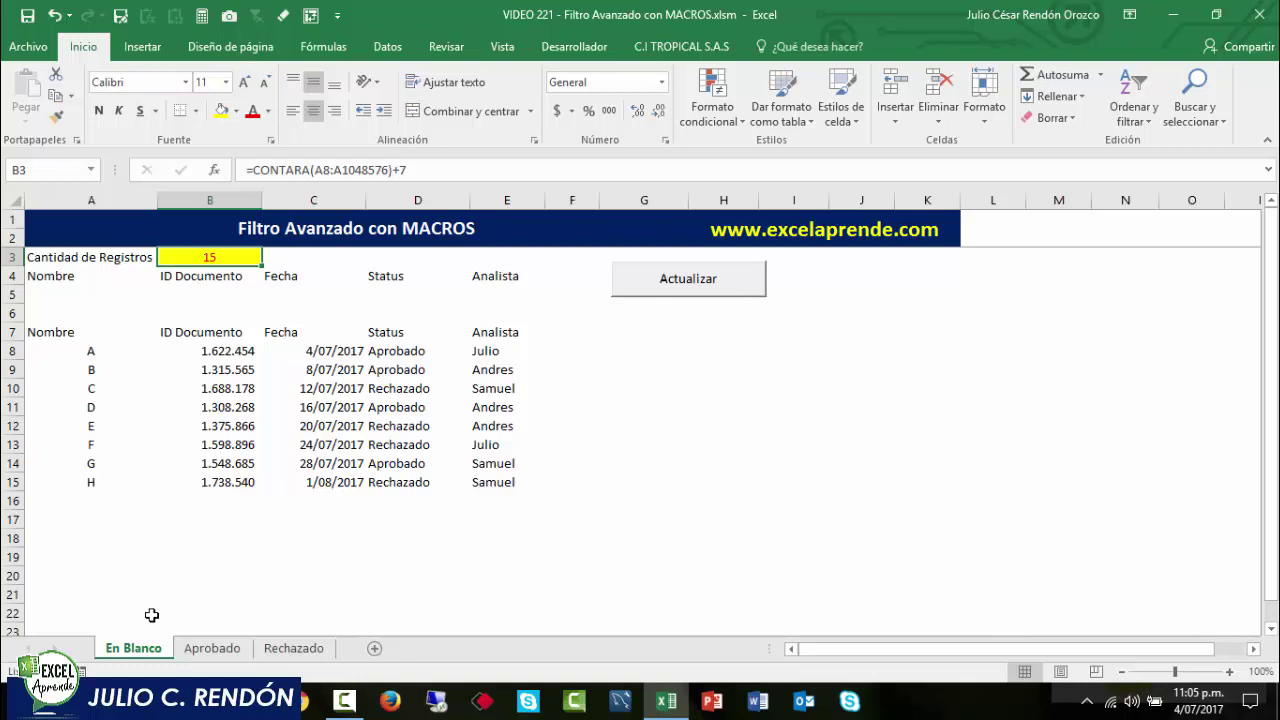
Start recording a macro named FiltroAvanzado
{"action": "left_click", "coordinate": [574, 46]}
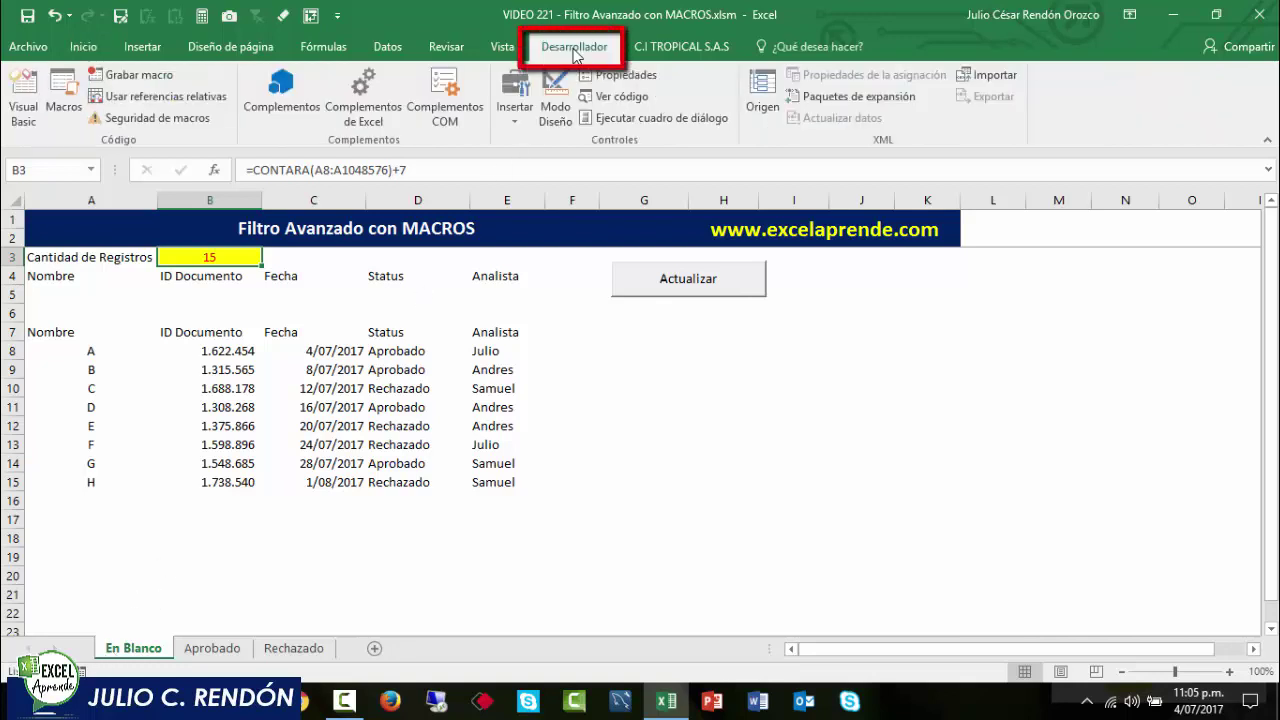
{"action": "left_click", "coordinate": [145, 76]}
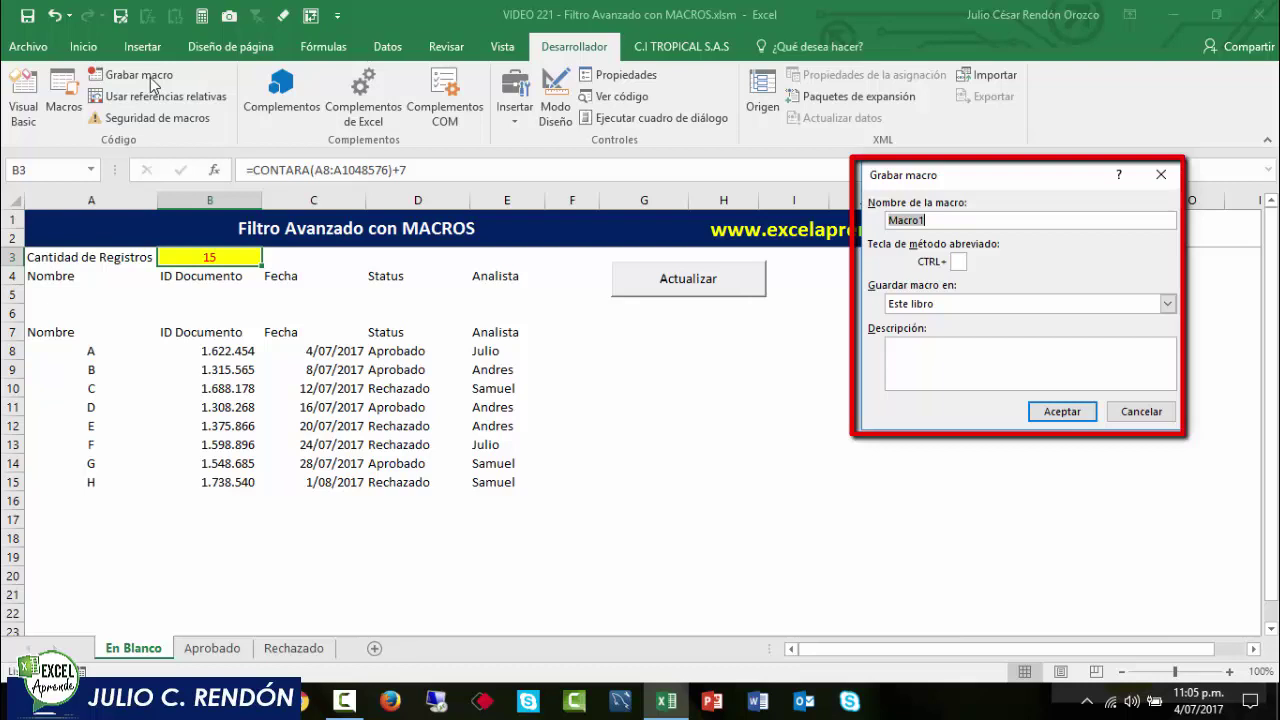
{"action": "type", "text": "FiltroA"}
{"action": "type", "text": "vanzado"}
{"action": "left_click", "coordinate": [1066, 412]}
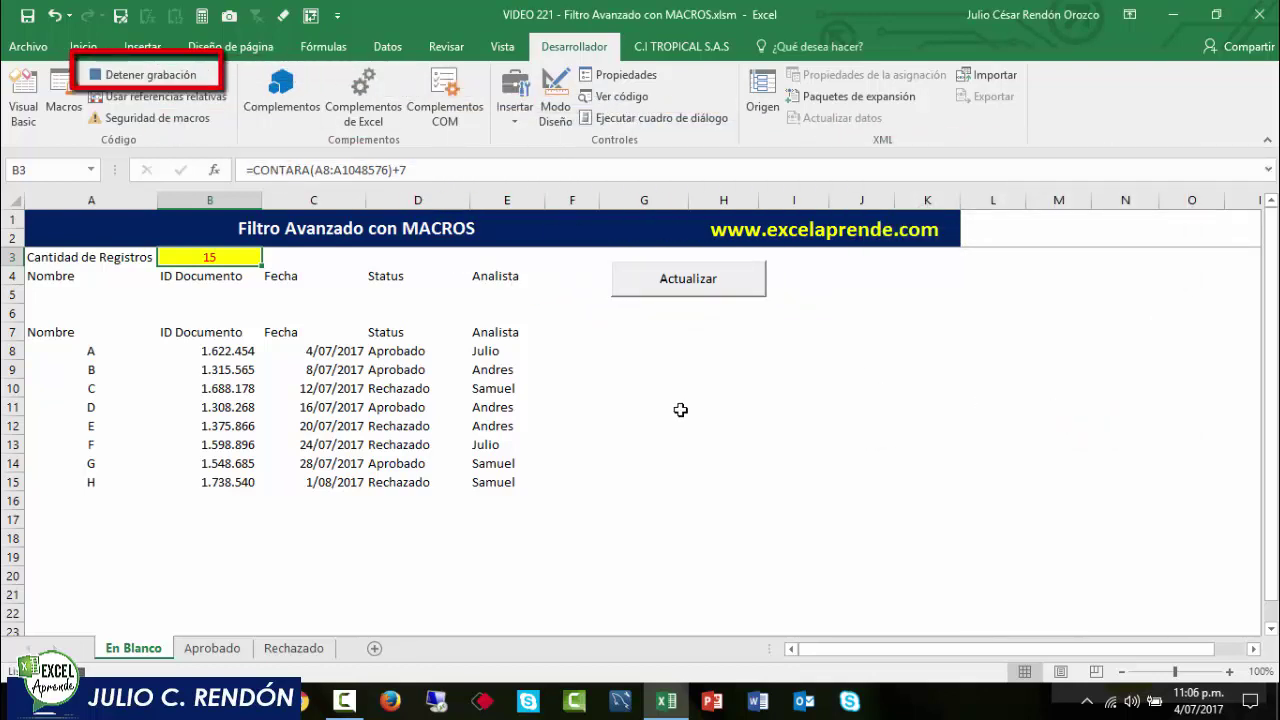
Clear the old results table from A7 down on the Aprobado sheet
{"action": "left_click", "coordinate": [197, 650]}
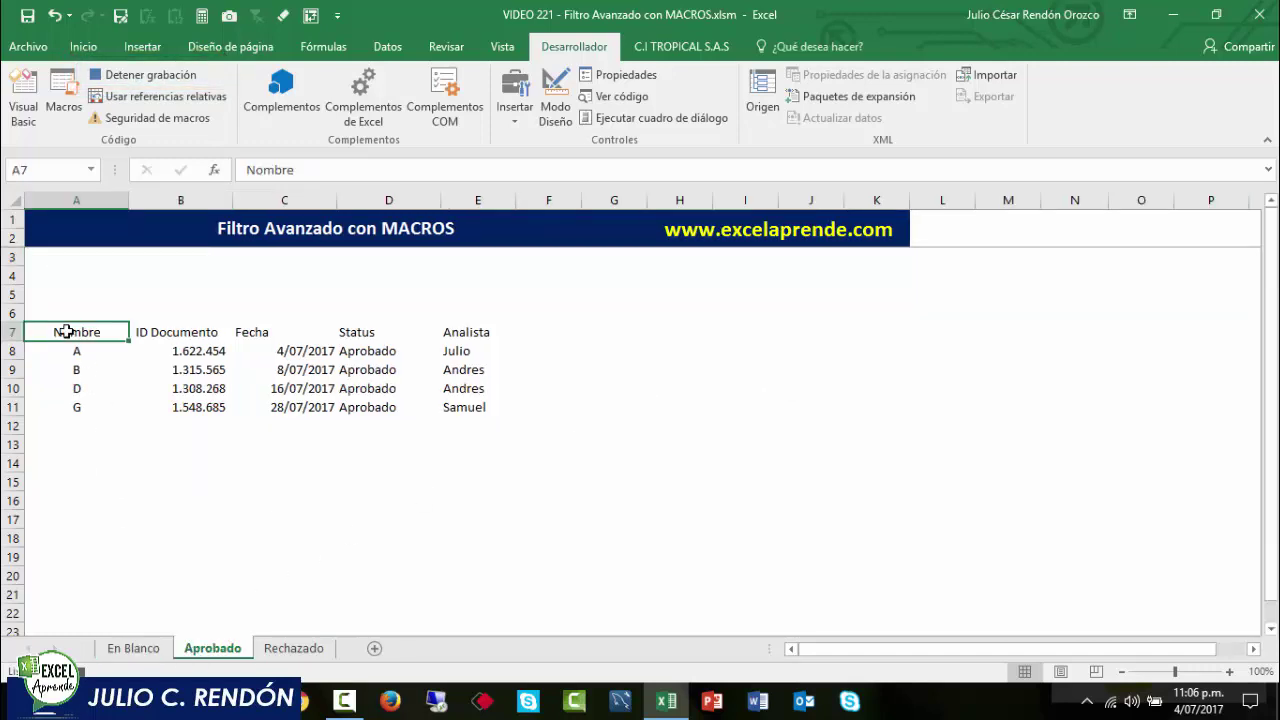
{"action": "key", "text": "ctrl+shift+Right"}
{"action": "key", "text": "ctrl+shift+Down"}
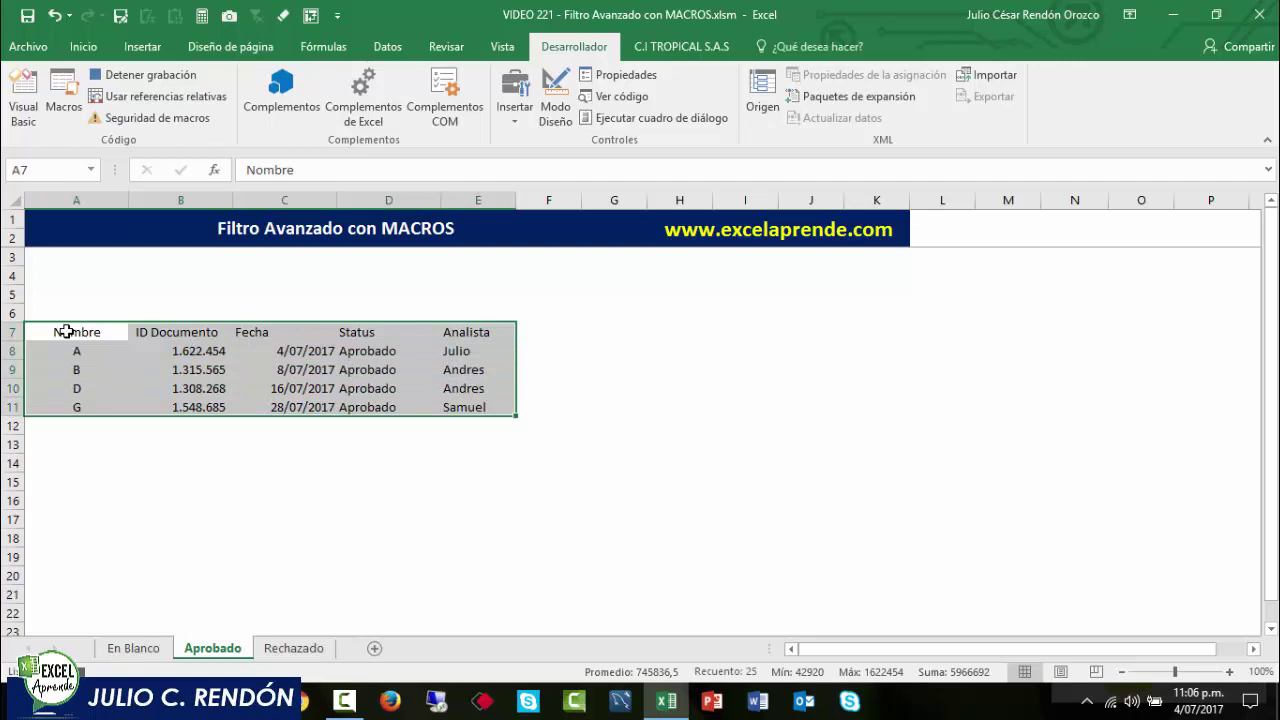
{"action": "key", "text": "ctrl+shift+Down"}
{"action": "key", "text": "Delete"}
{"action": "key", "text": "ctrl+Home"}
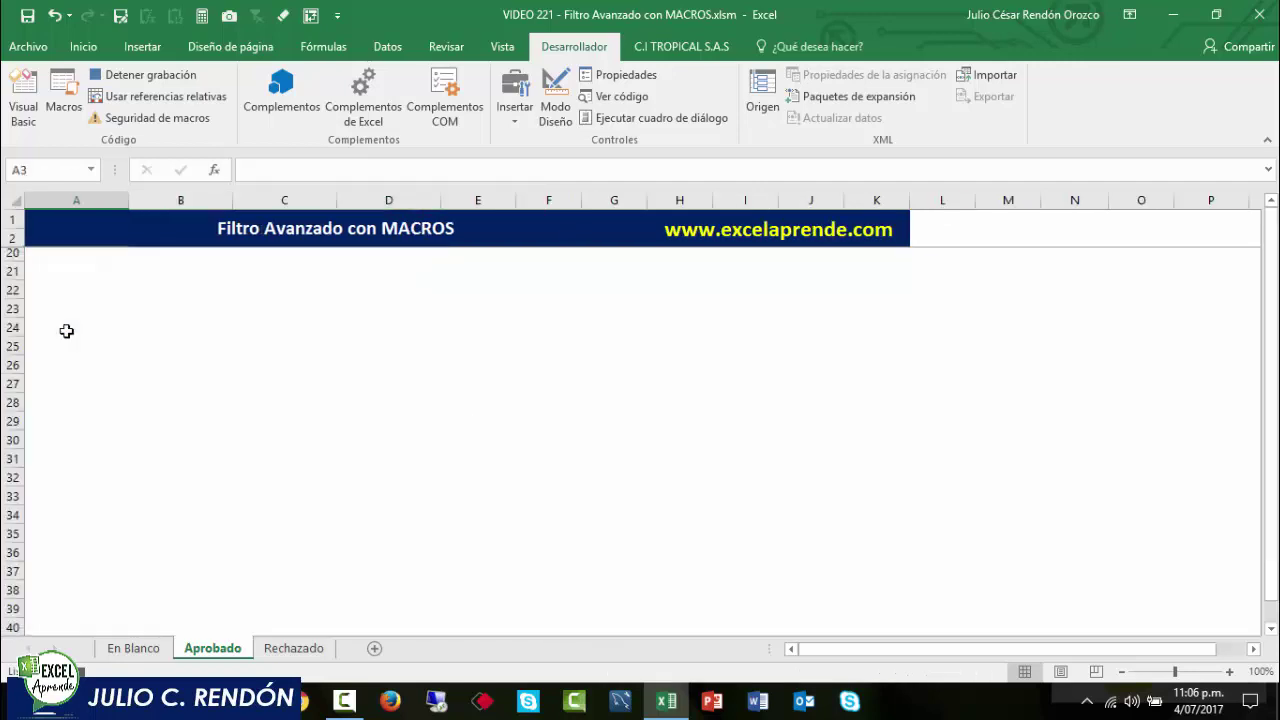
Clear the Rechazado sheet's results table and return to En Blanco
{"action": "left_click", "coordinate": [293, 652]}
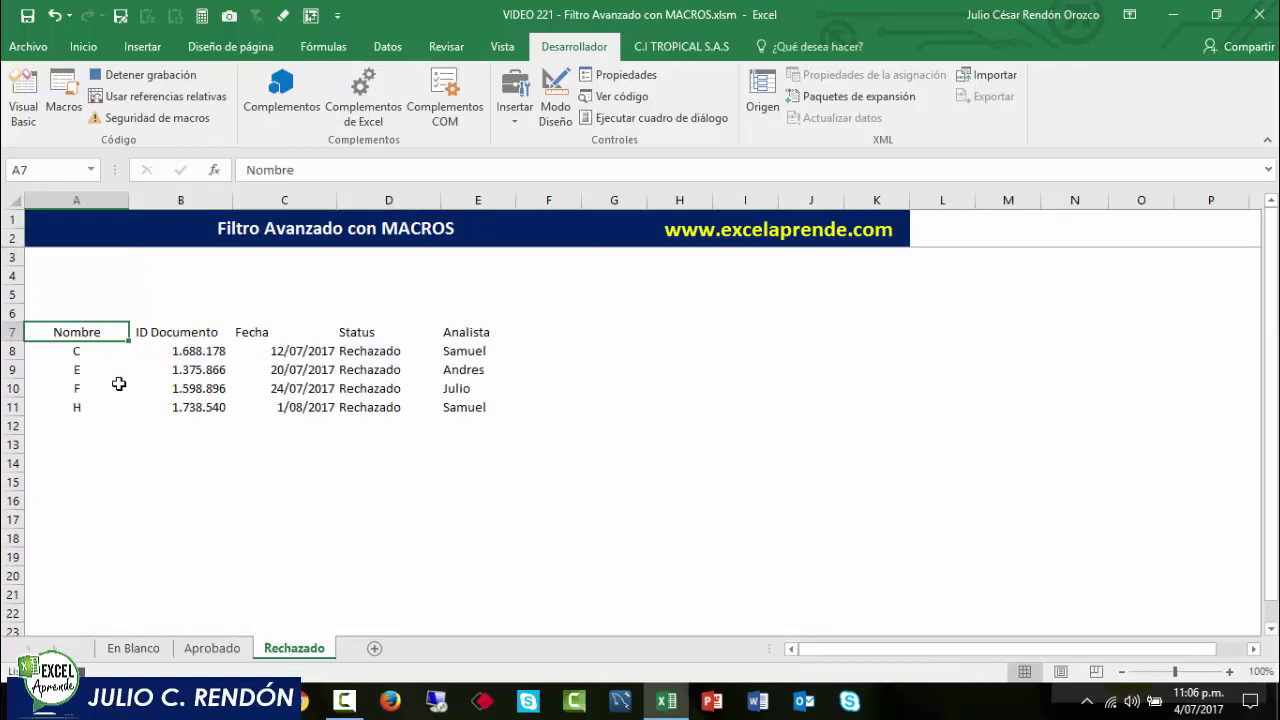
{"action": "key", "text": "ctrl+shift+Right"}
{"action": "key", "text": "ctrl+shift+Down"}
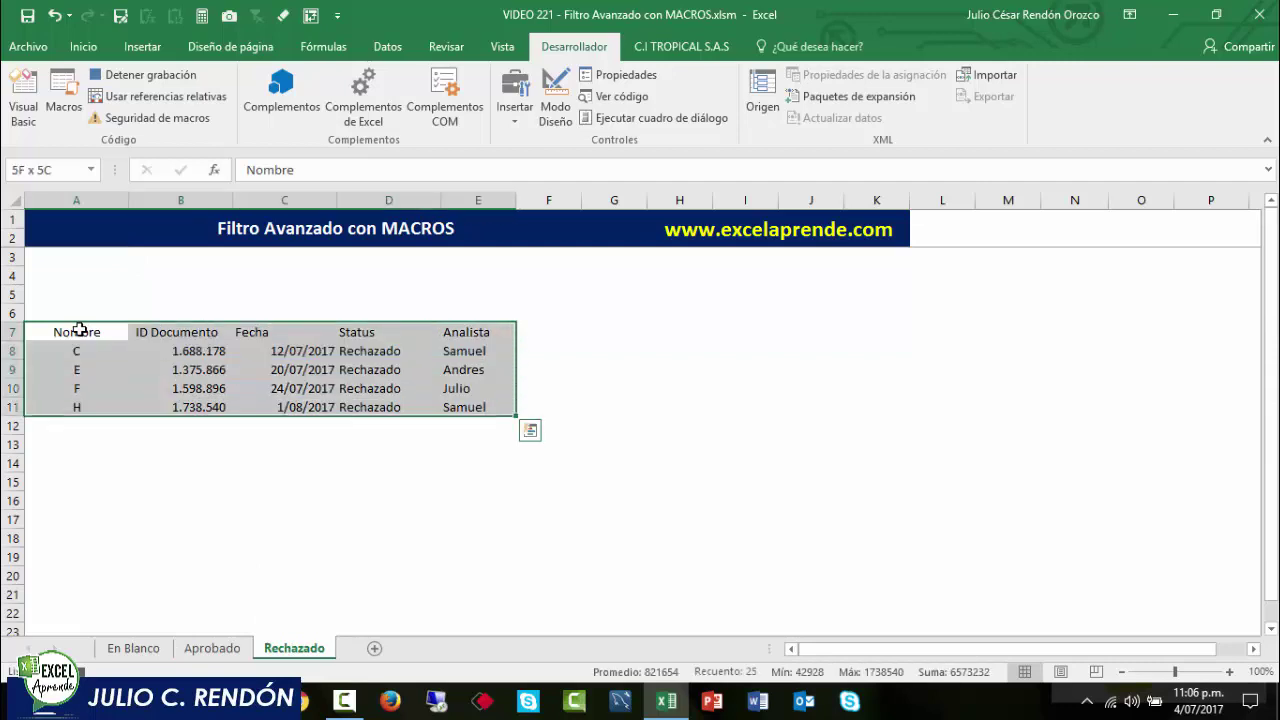
{"action": "key", "text": "ctrl+shift+Down"}
{"action": "key", "text": "Delete"}
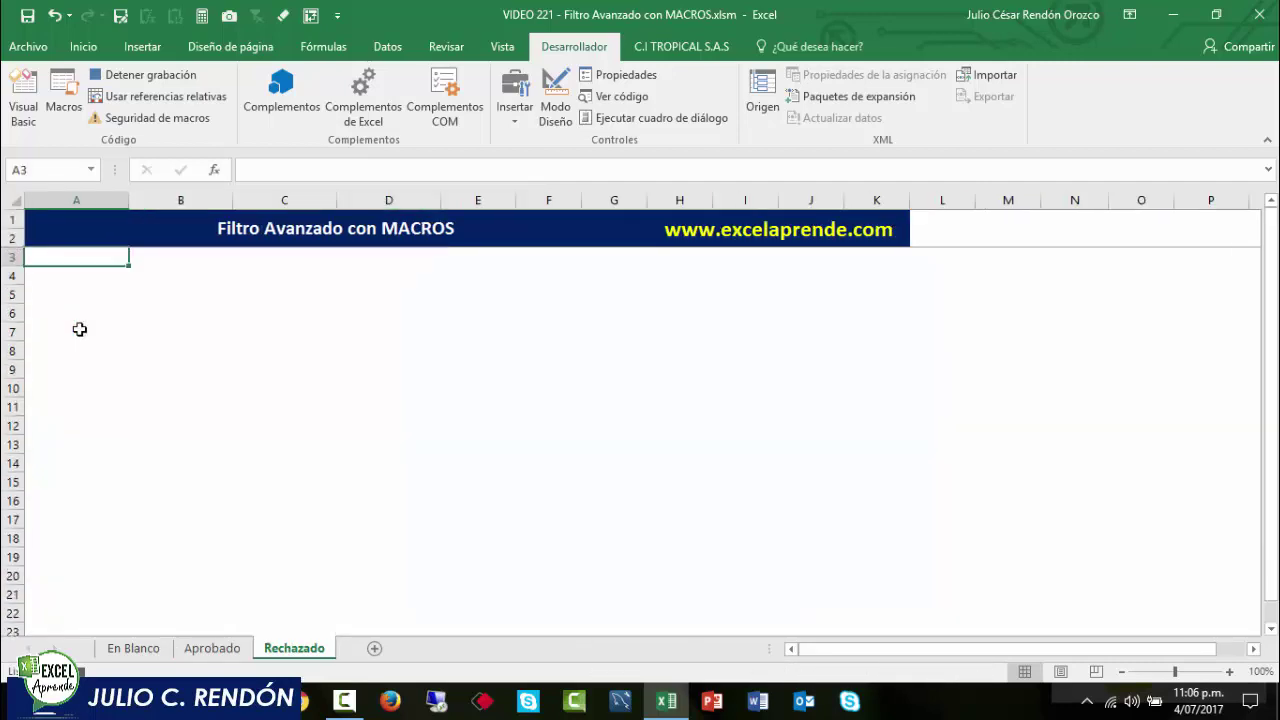
{"action": "left_click", "coordinate": [133, 648]}
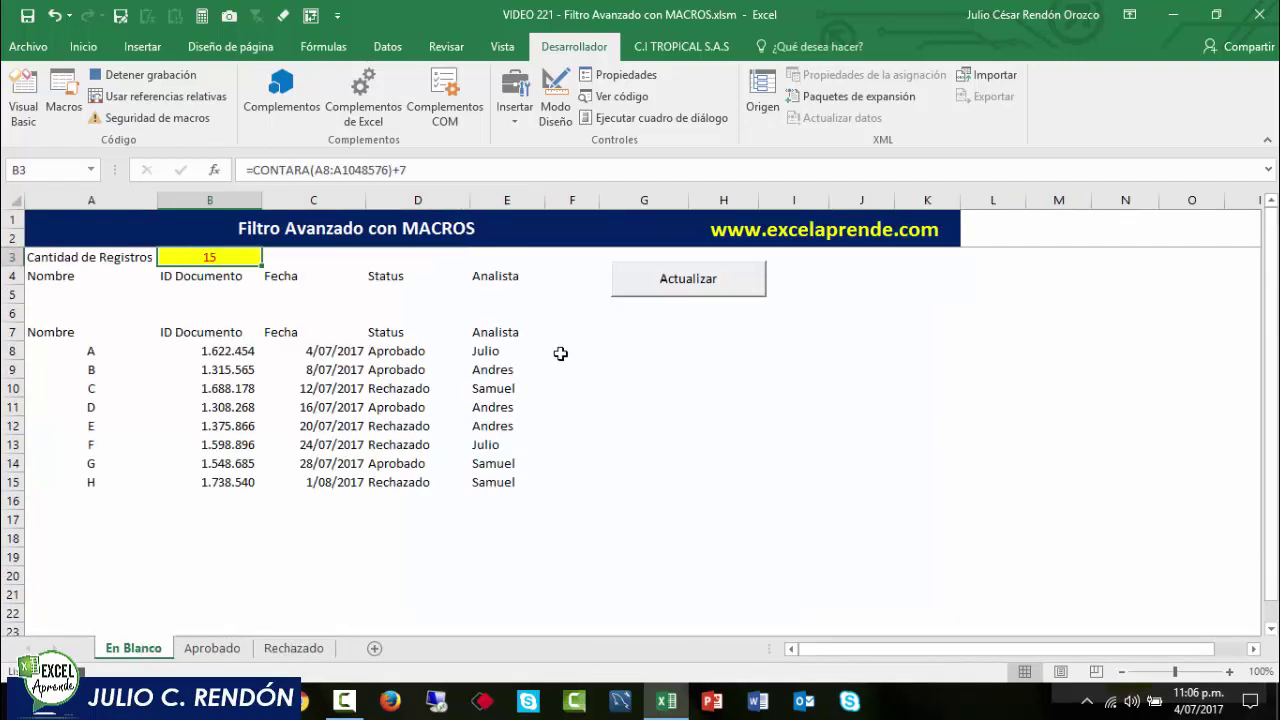
Clear the output range G7:K1048576 beside the main list on En Blanco
{"action": "left_click", "coordinate": [614, 337]}
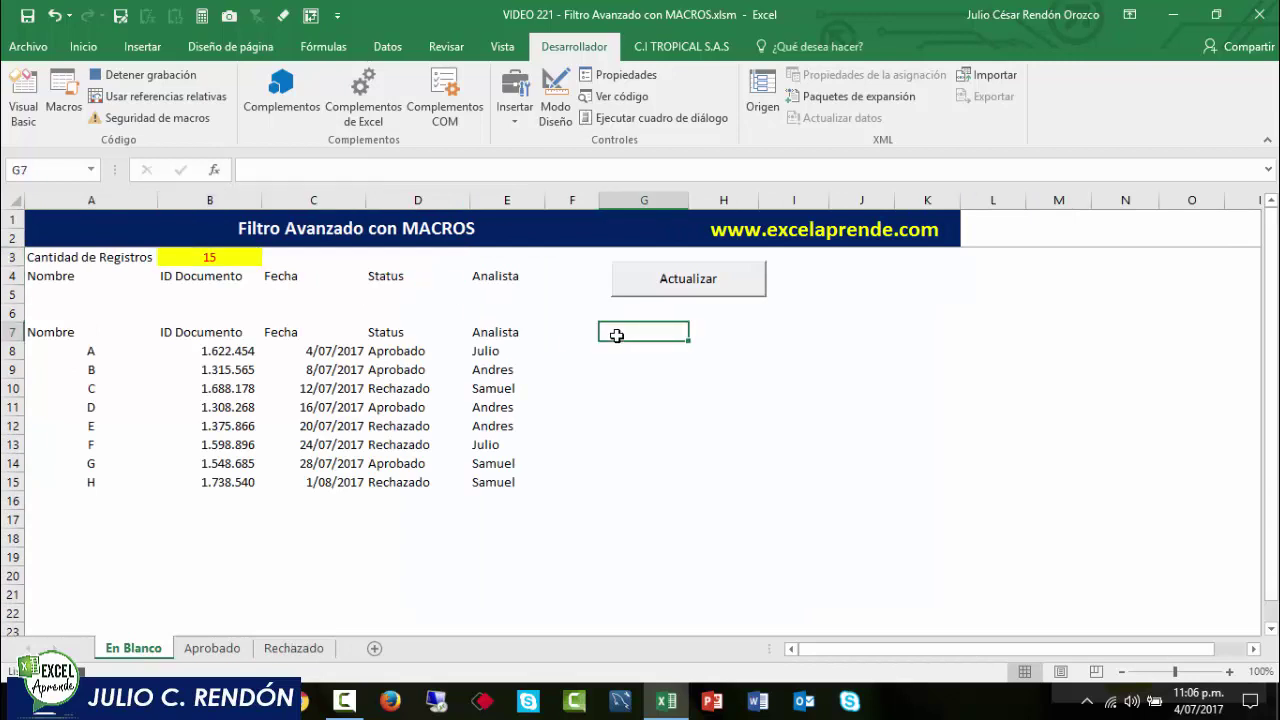
{"action": "key", "text": "shift+Right"}
{"action": "key", "text": "shift+Right"}
{"action": "key", "text": "shift+Right"}
{"action": "key", "text": "shift+Right"}
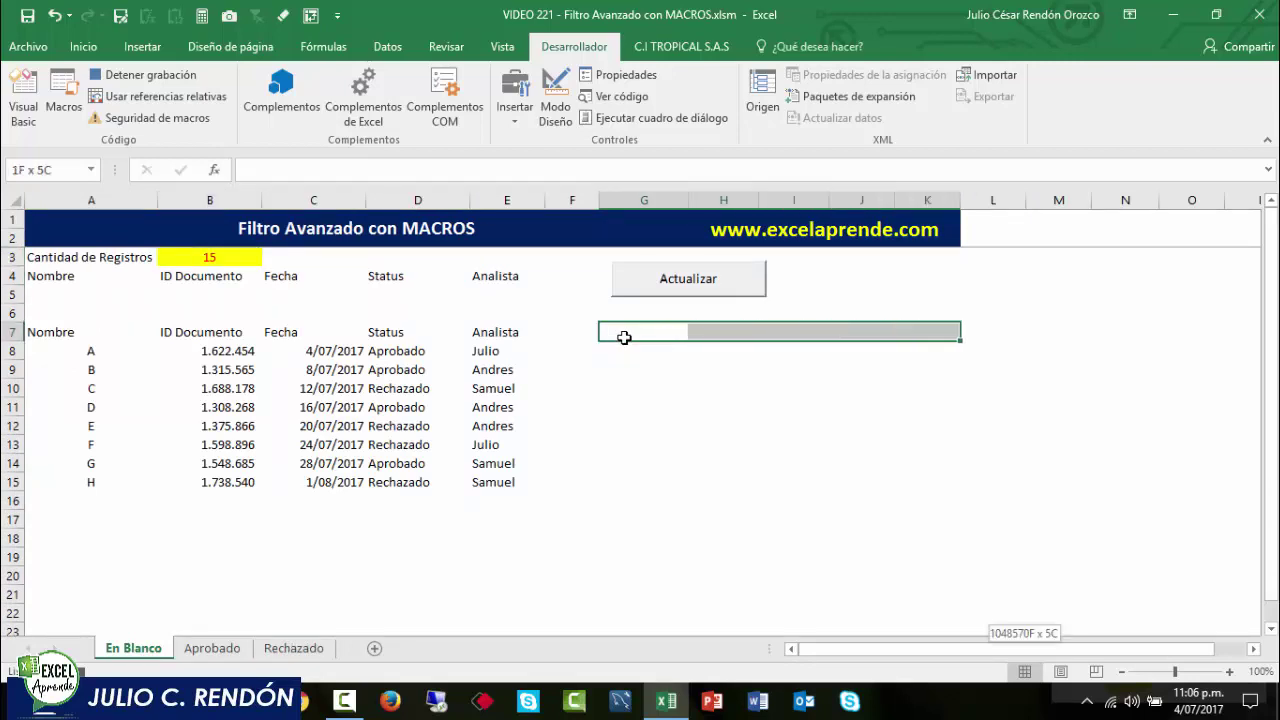
{"action": "key", "text": "ctrl+shift+Down"}
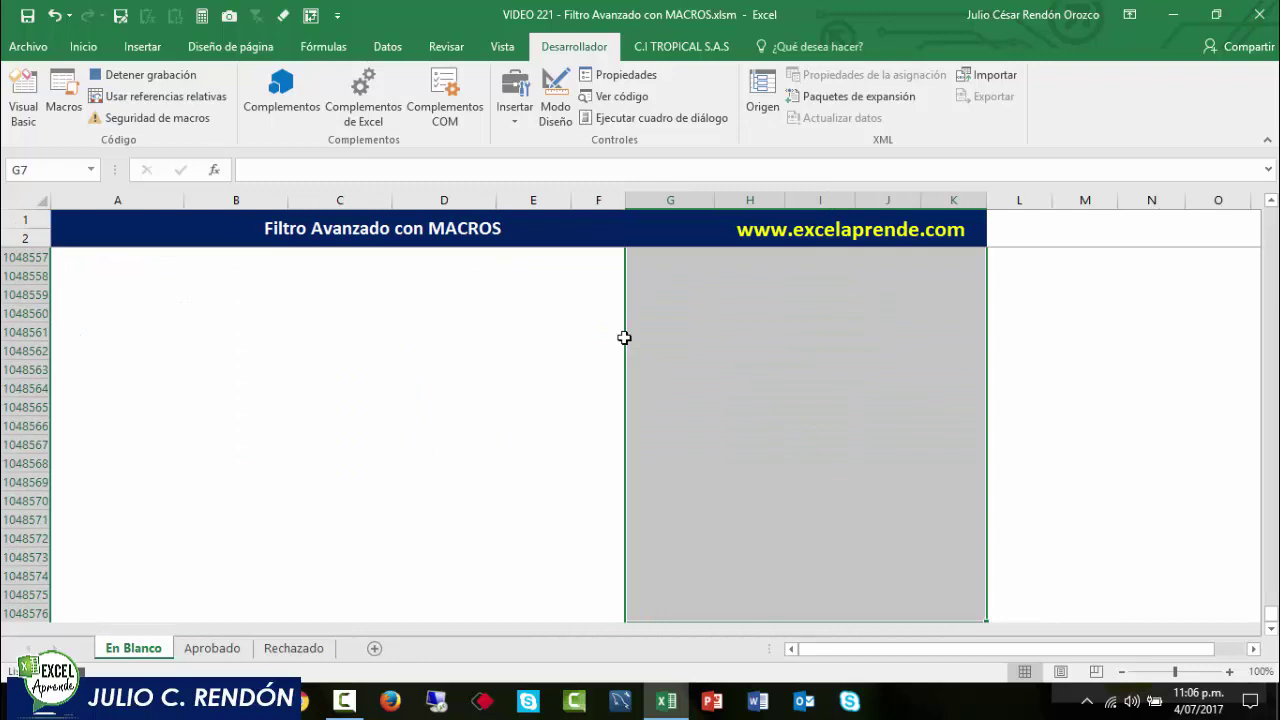
{"action": "key", "text": "ctrl+Home"}
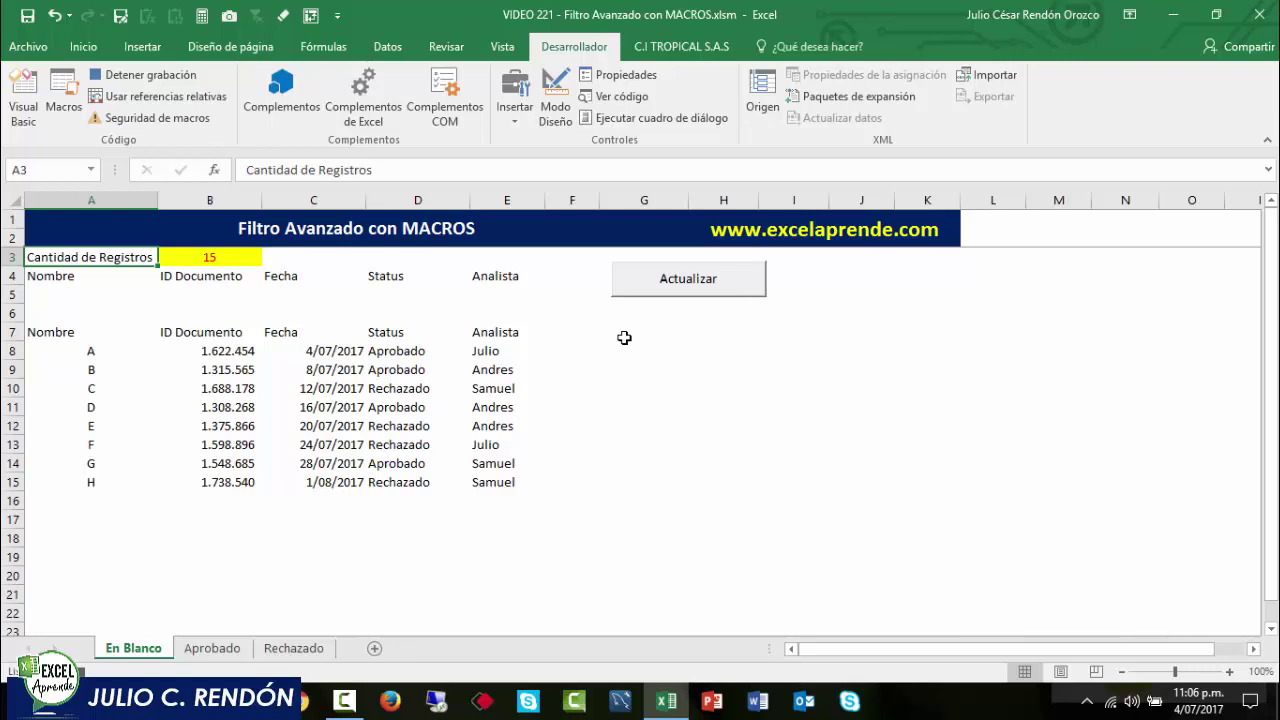
{"action": "left_click", "coordinate": [383, 294]}
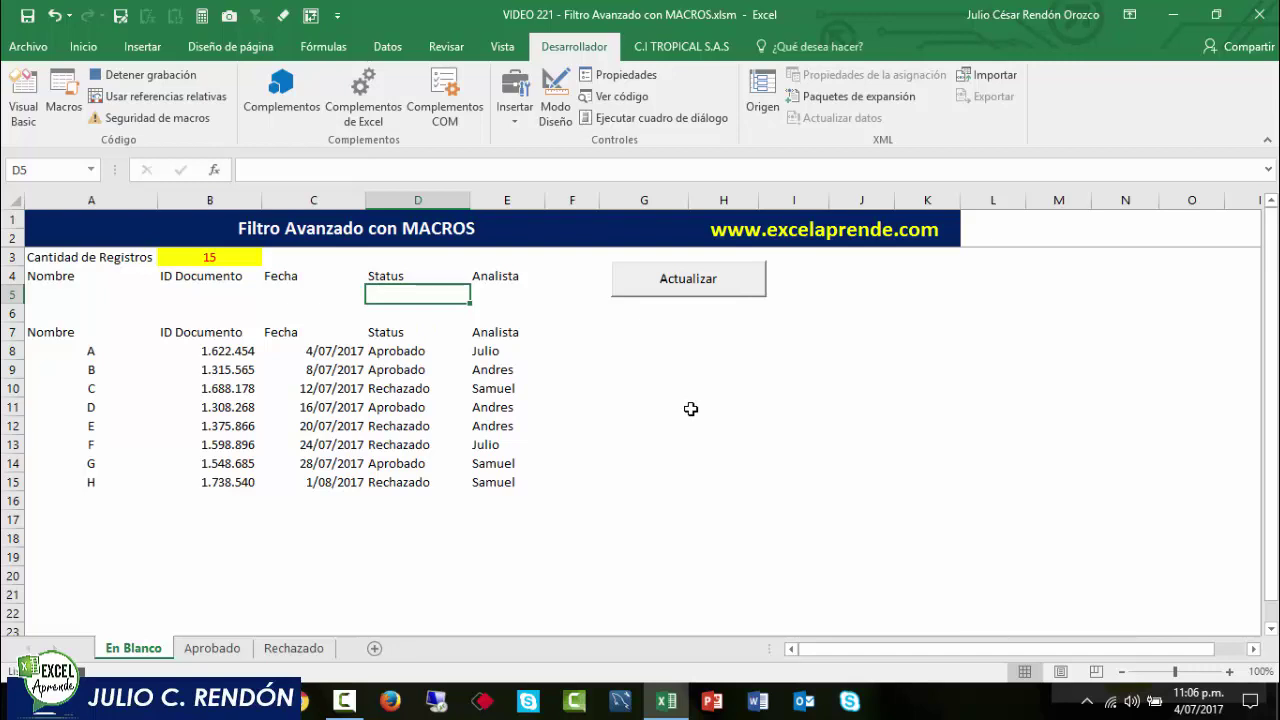
Set the D5 Status criterion to Aprobado and the advanced filter list range to A7:E15
{"action": "type", "text": "Aproba"}
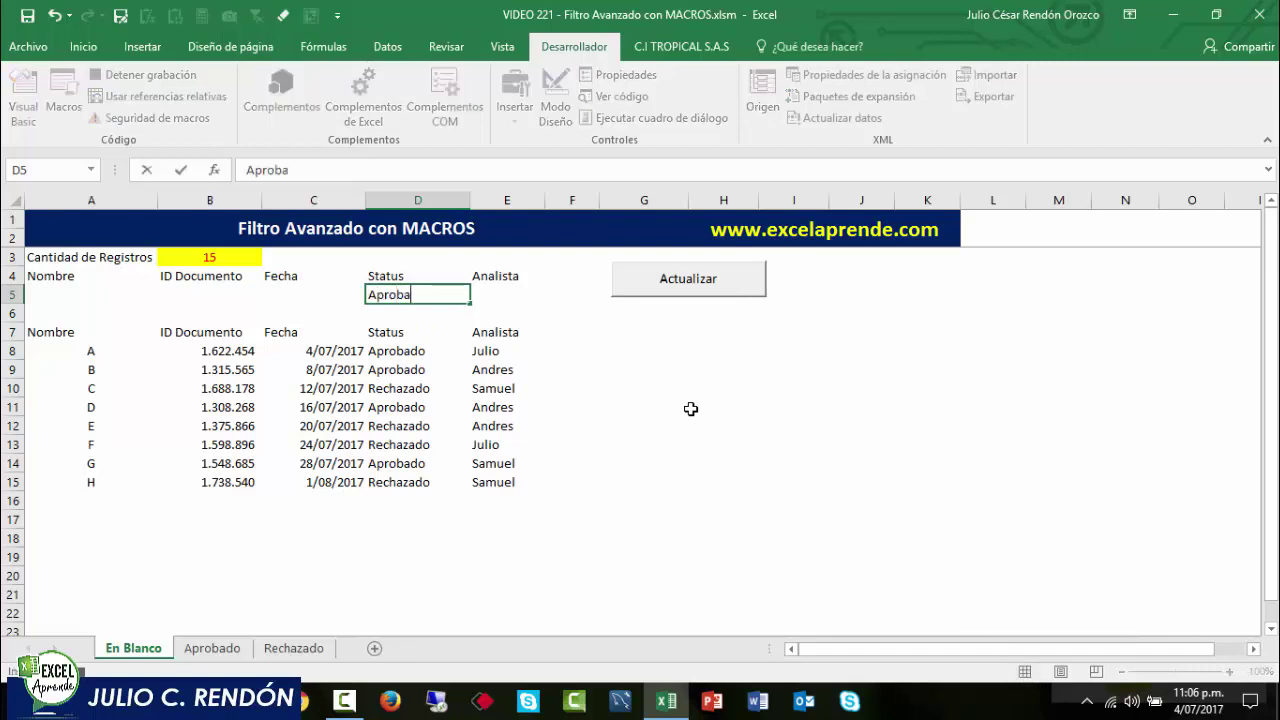
{"action": "type", "text": "do"}
{"action": "key", "text": "Return"}
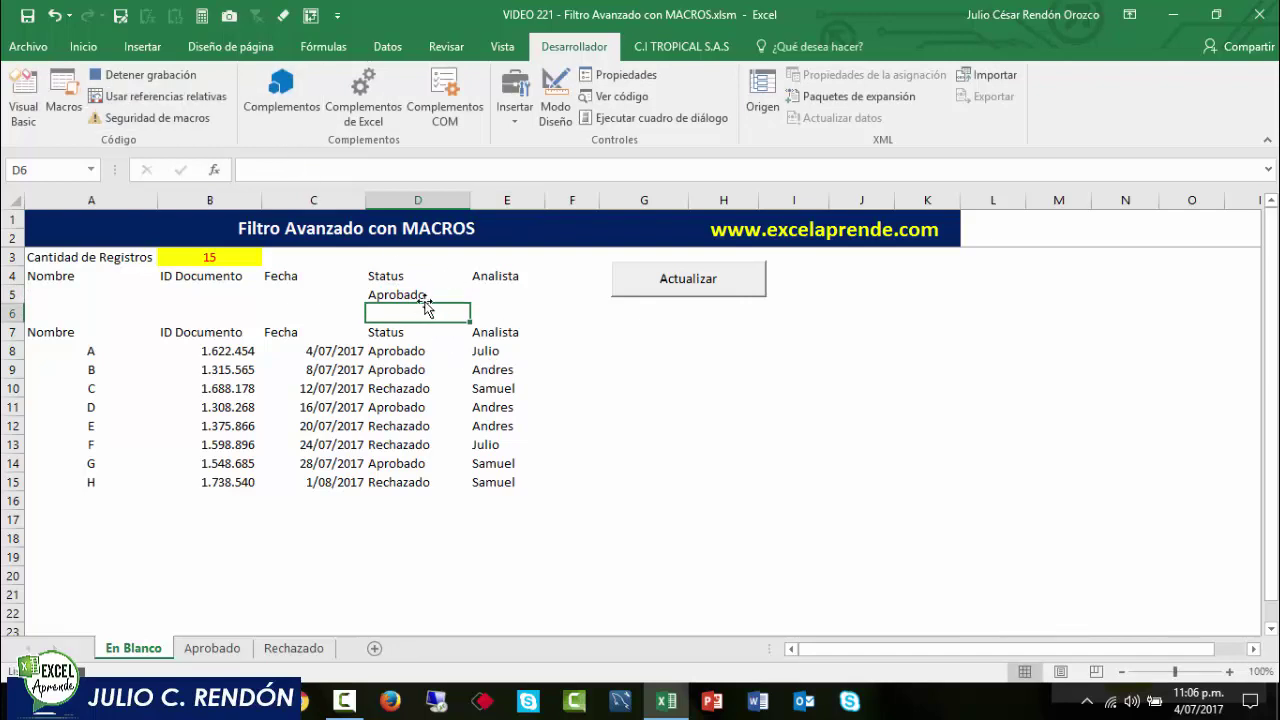
{"action": "left_click", "coordinate": [378, 52]}
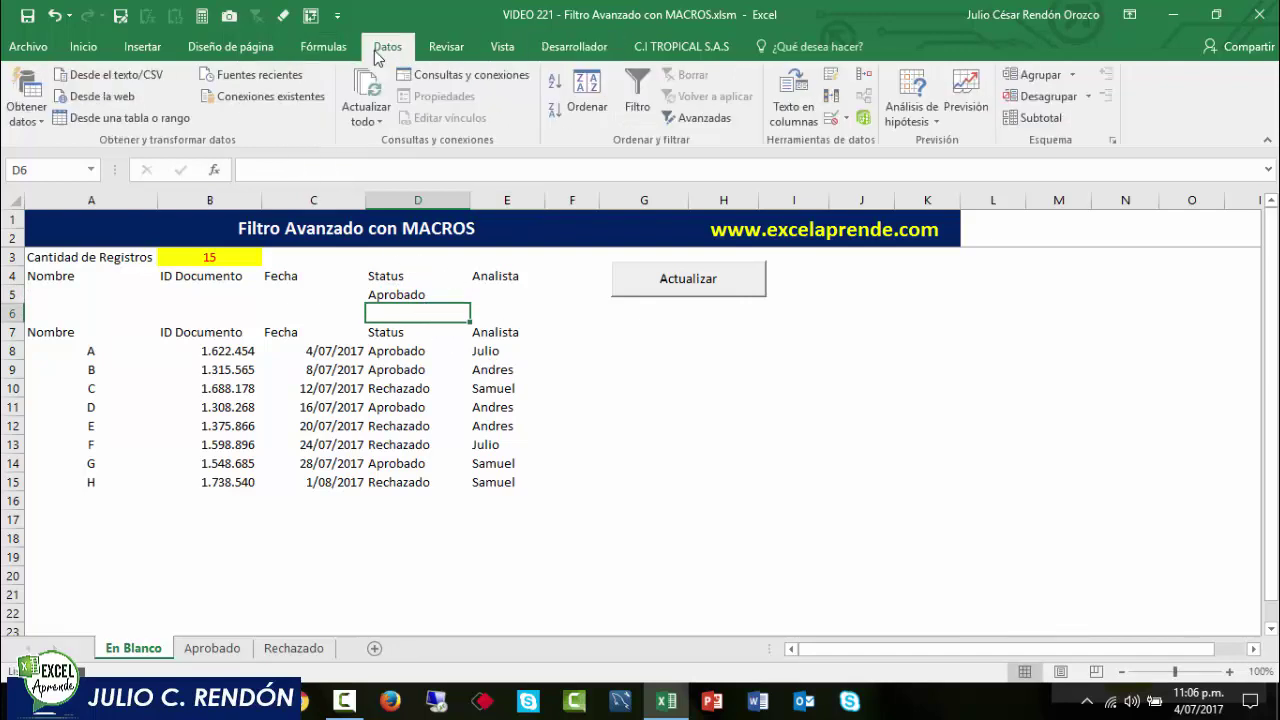
{"action": "left_click", "coordinate": [705, 118]}
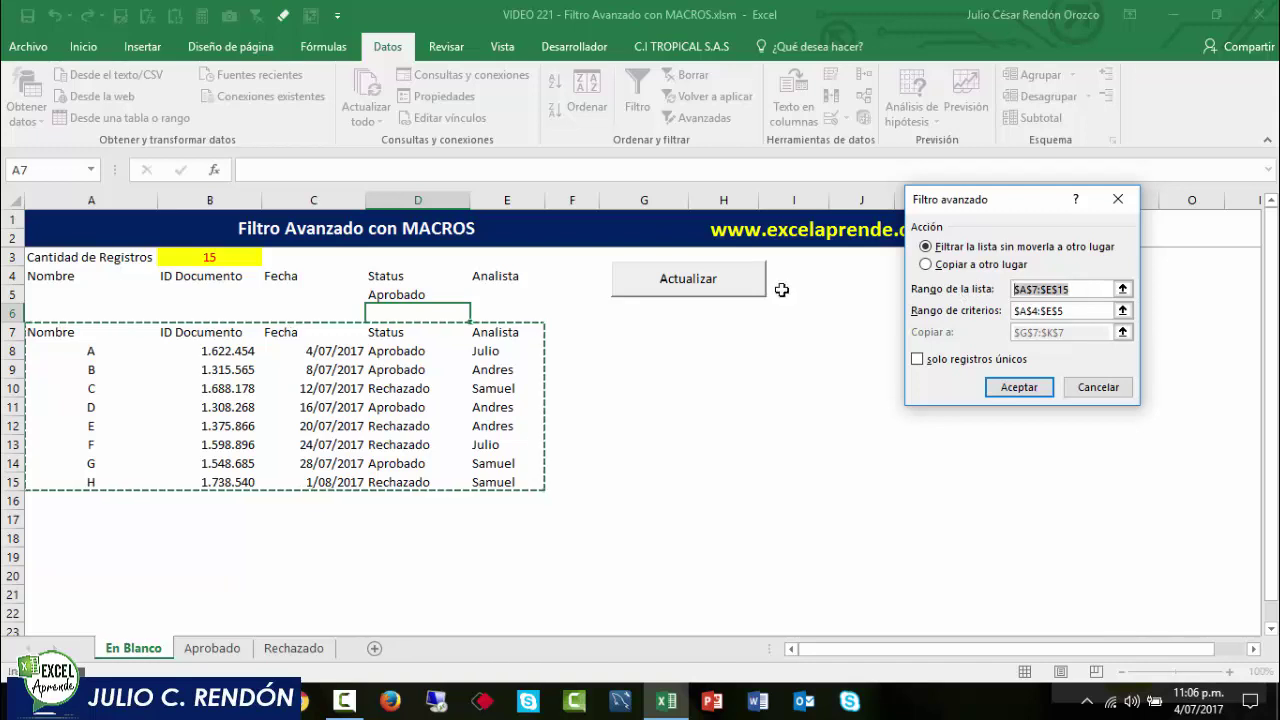
{"action": "left_click", "coordinate": [35, 333]}
{"action": "key", "text": "ctrl+shift+Right"}
{"action": "key", "text": "ctrl+shift+Down"}
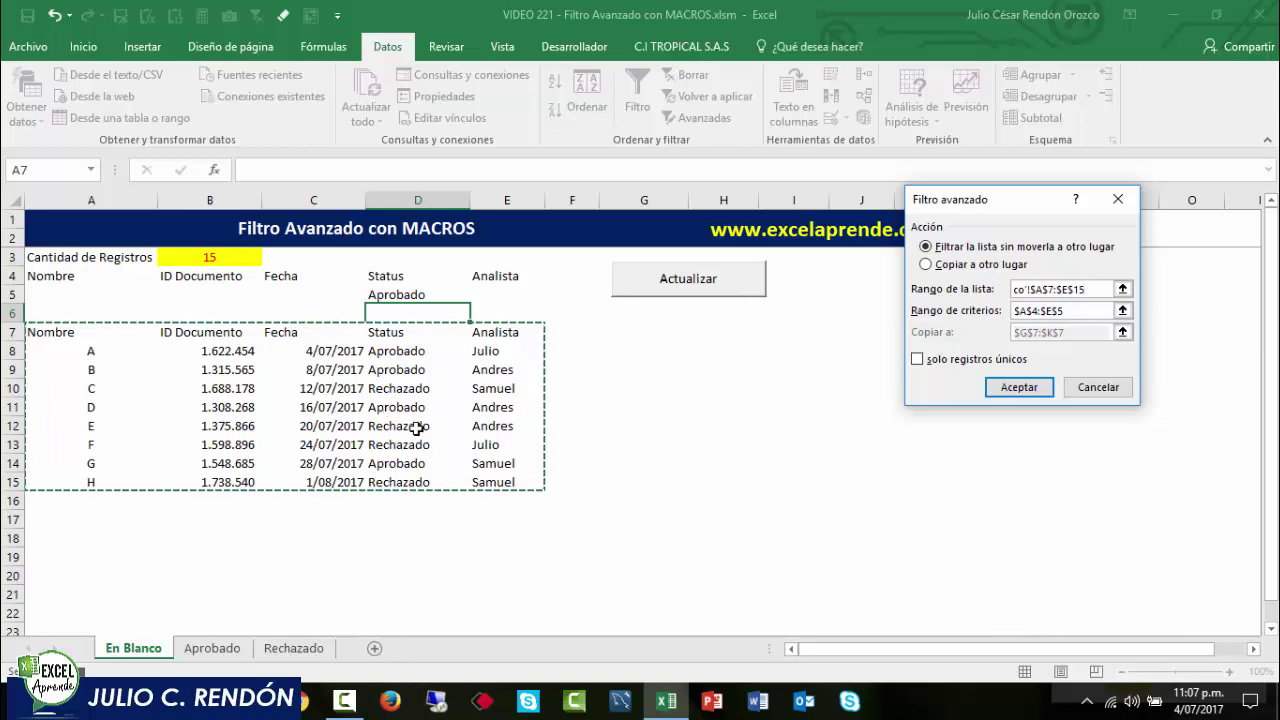
Use criteria A4:E5 and copy the filtered Aprobado rows to G7
{"action": "left_click", "coordinate": [1076, 311]}
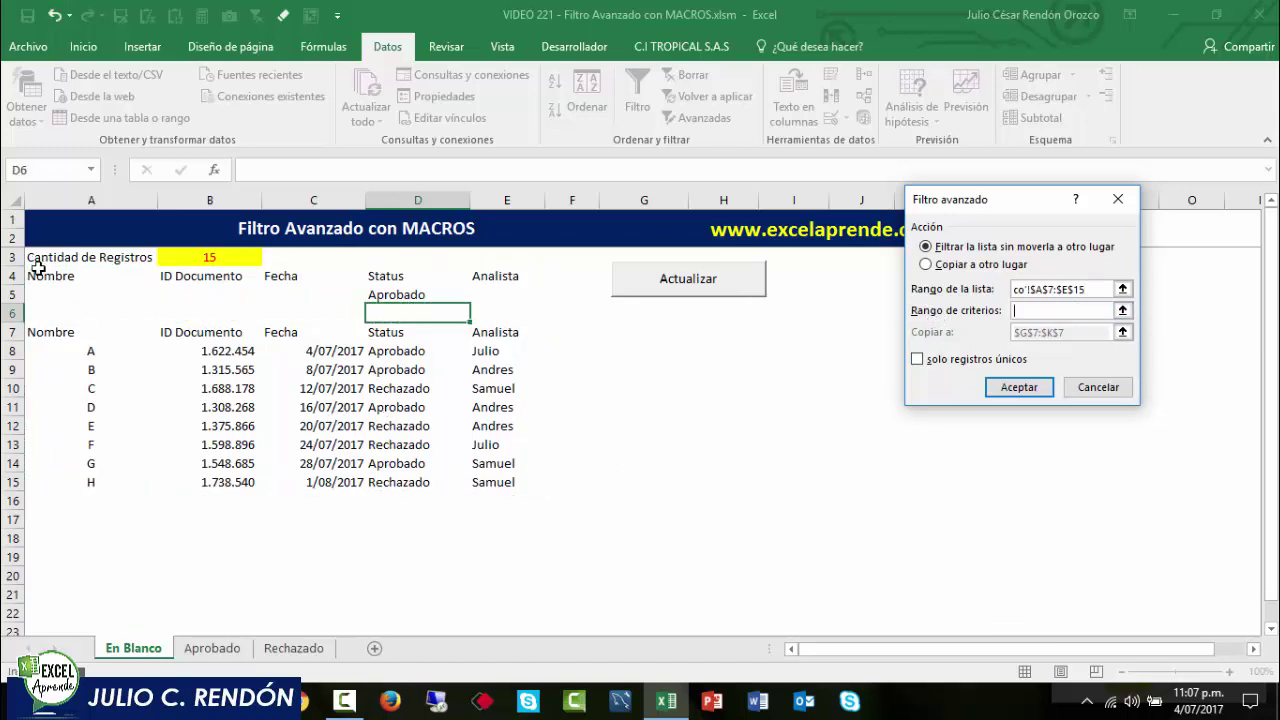
{"action": "left_click", "coordinate": [56, 281]}
{"action": "left_click_drag", "start_coordinate": [56, 281], "coordinate": [520, 289]}
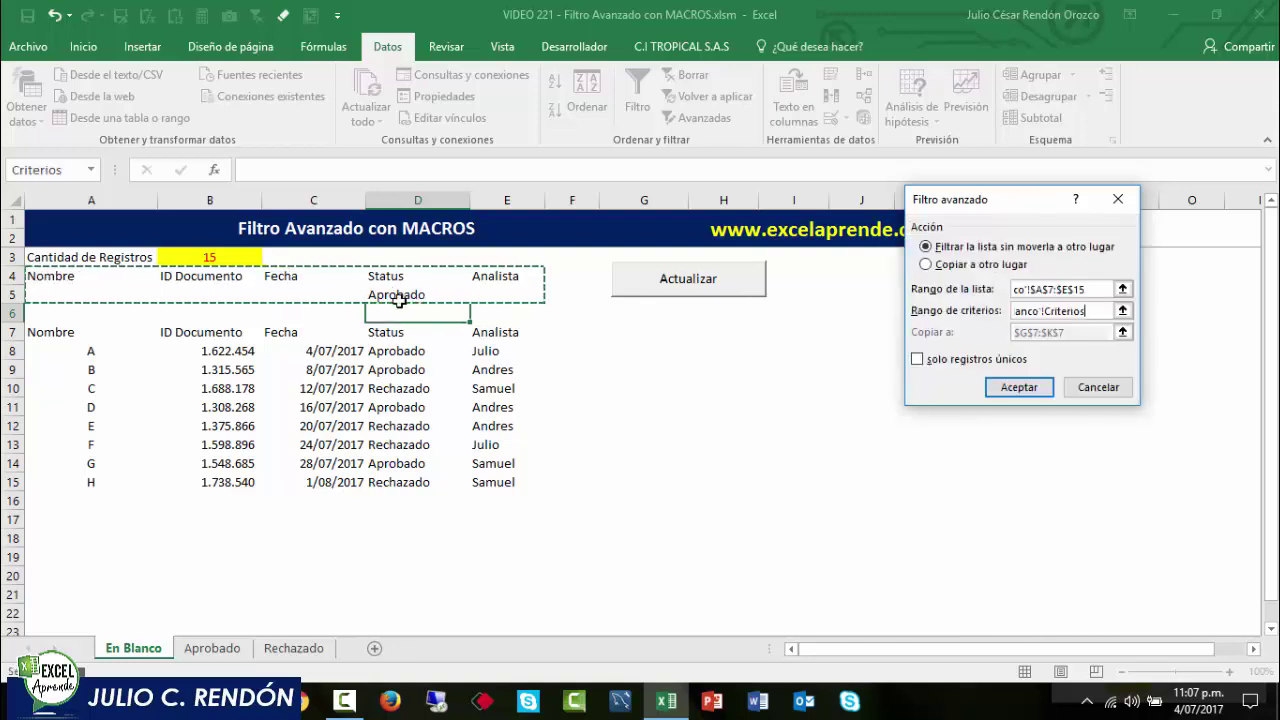
{"action": "left_click", "coordinate": [953, 266]}
{"action": "left_click_drag", "start_coordinate": [1032, 332], "coordinate": [1120, 332]}
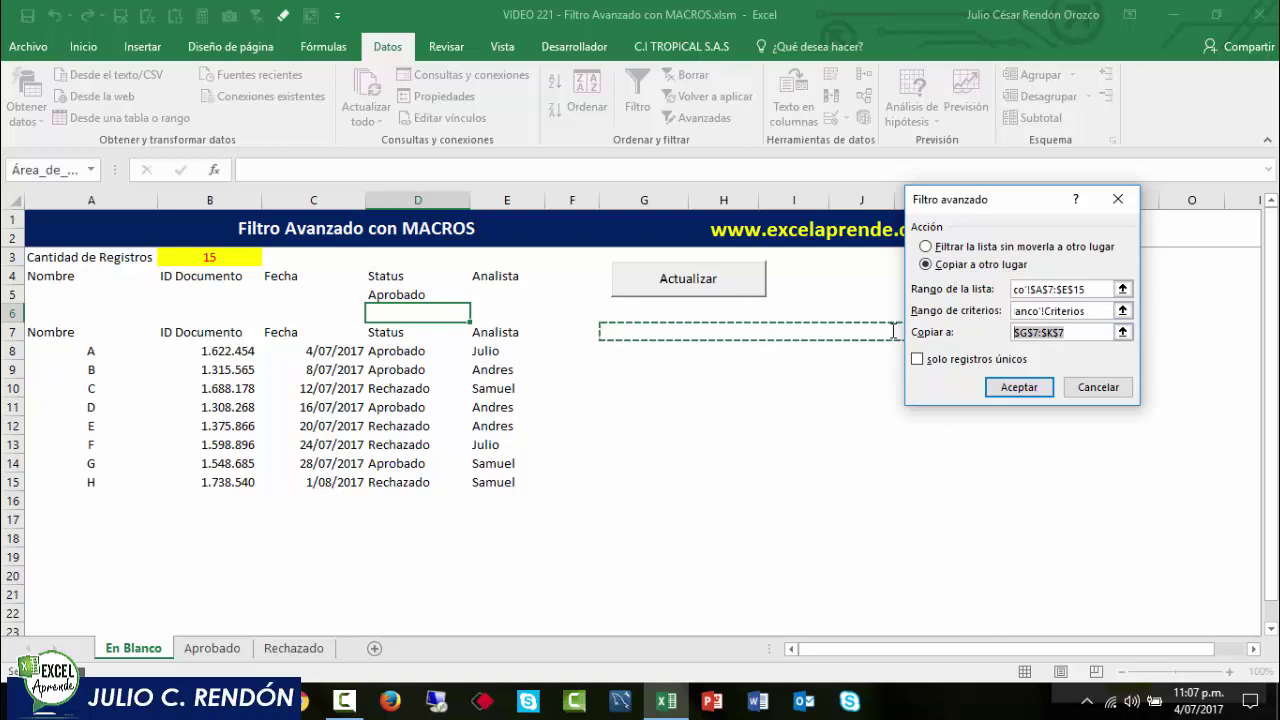
{"action": "key", "text": "BackSpace"}
{"action": "left_click", "coordinate": [642, 331]}
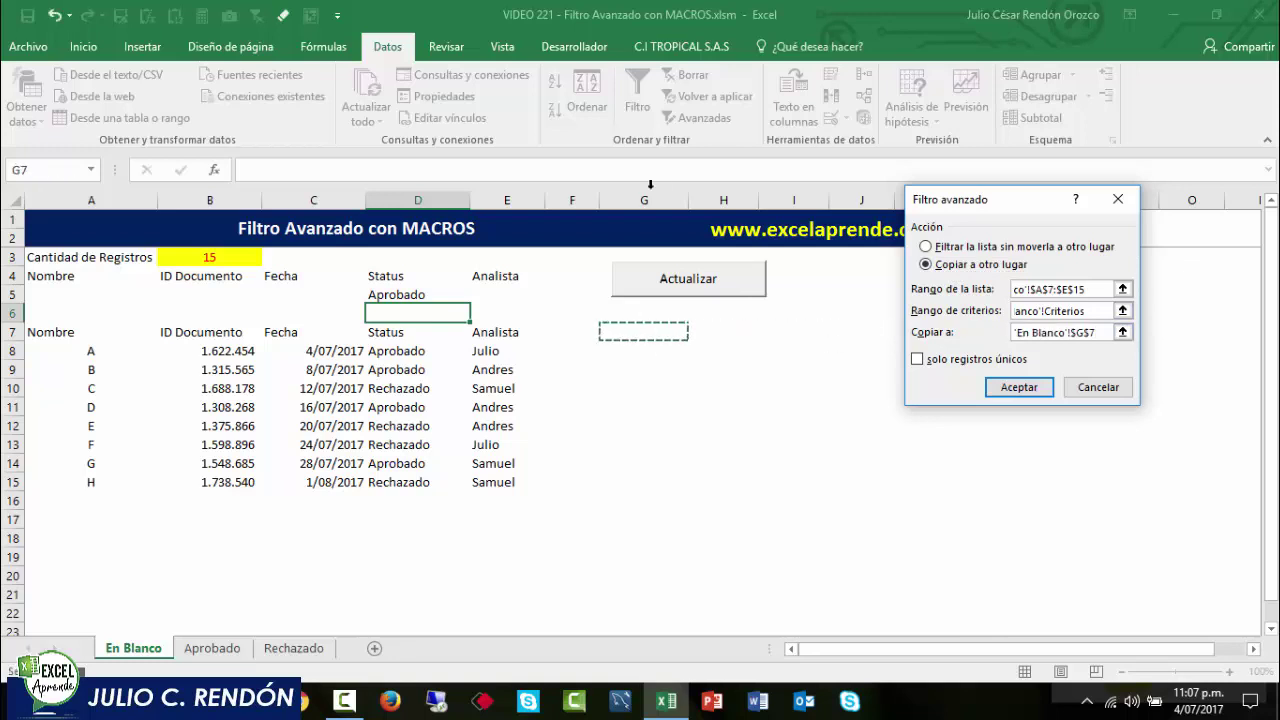
{"action": "left_click", "coordinate": [1031, 392]}
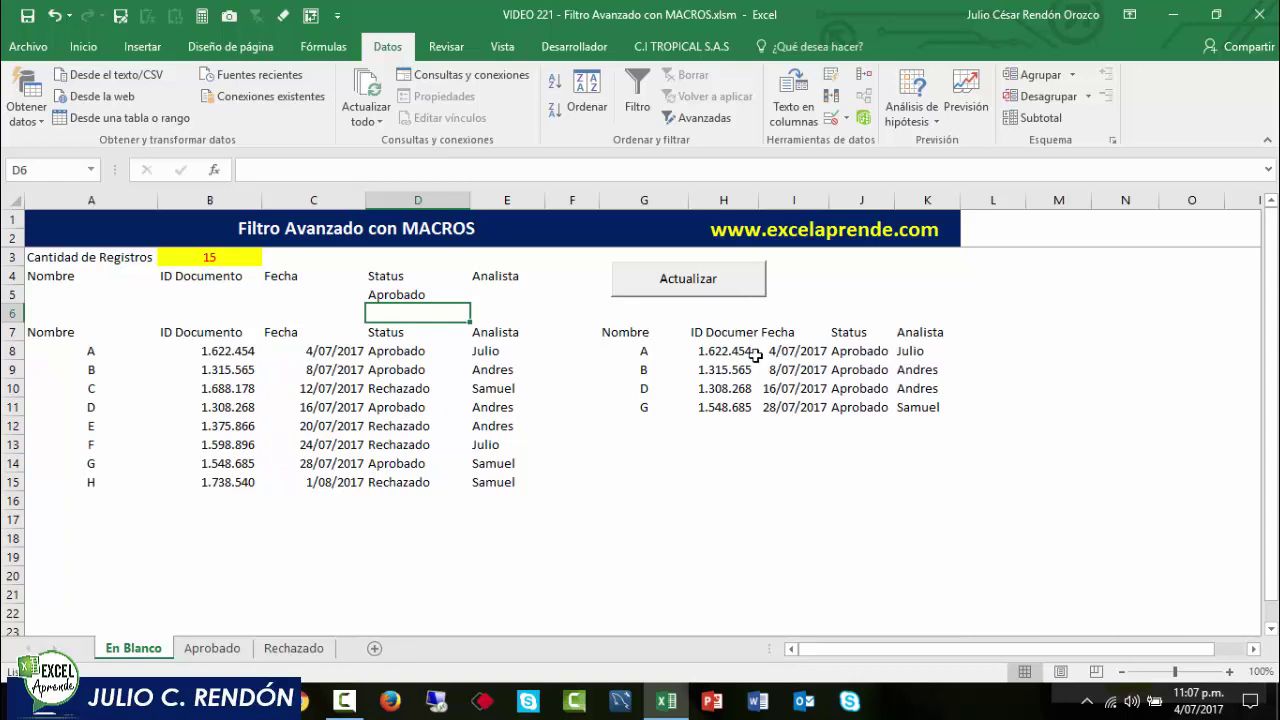
Copy the four approved records from G7:K11 to A7 on the Aprobado sheet
{"action": "left_click", "coordinate": [625, 333]}
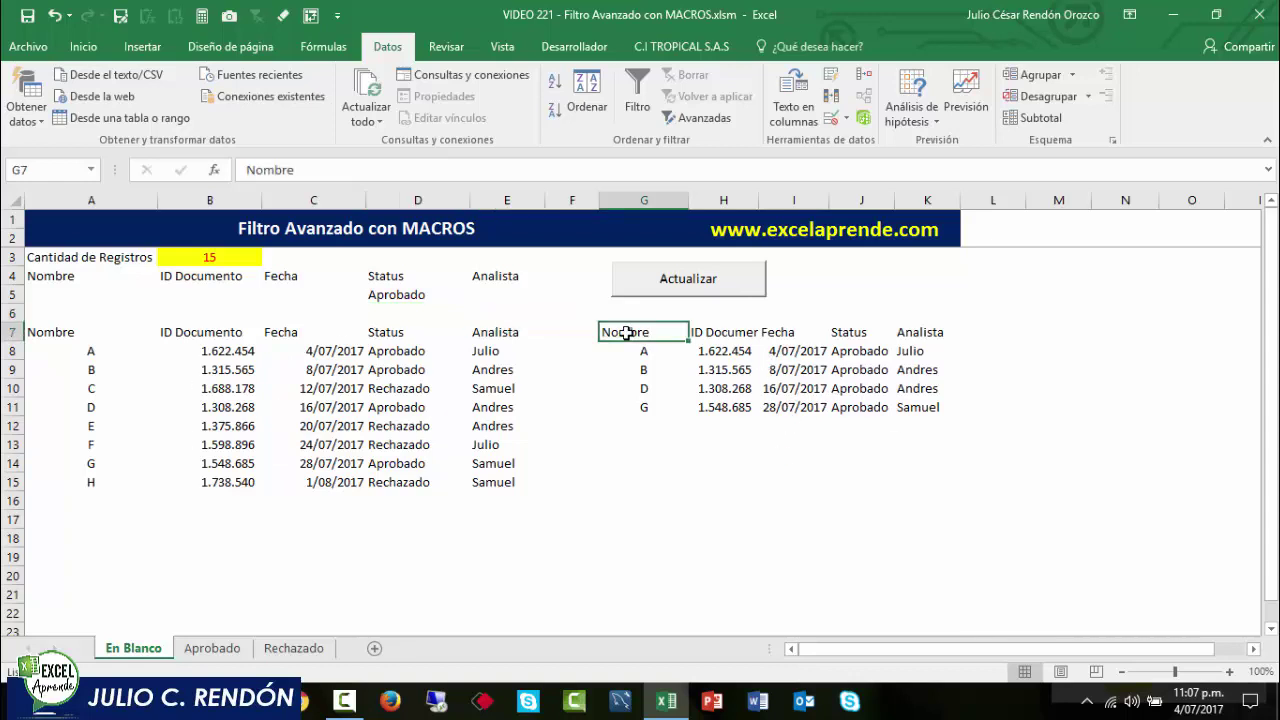
{"action": "key", "text": "ctrl+shift+Right"}
{"action": "key", "text": "ctrl+shift+Down"}
{"action": "key", "text": "ctrl+c"}
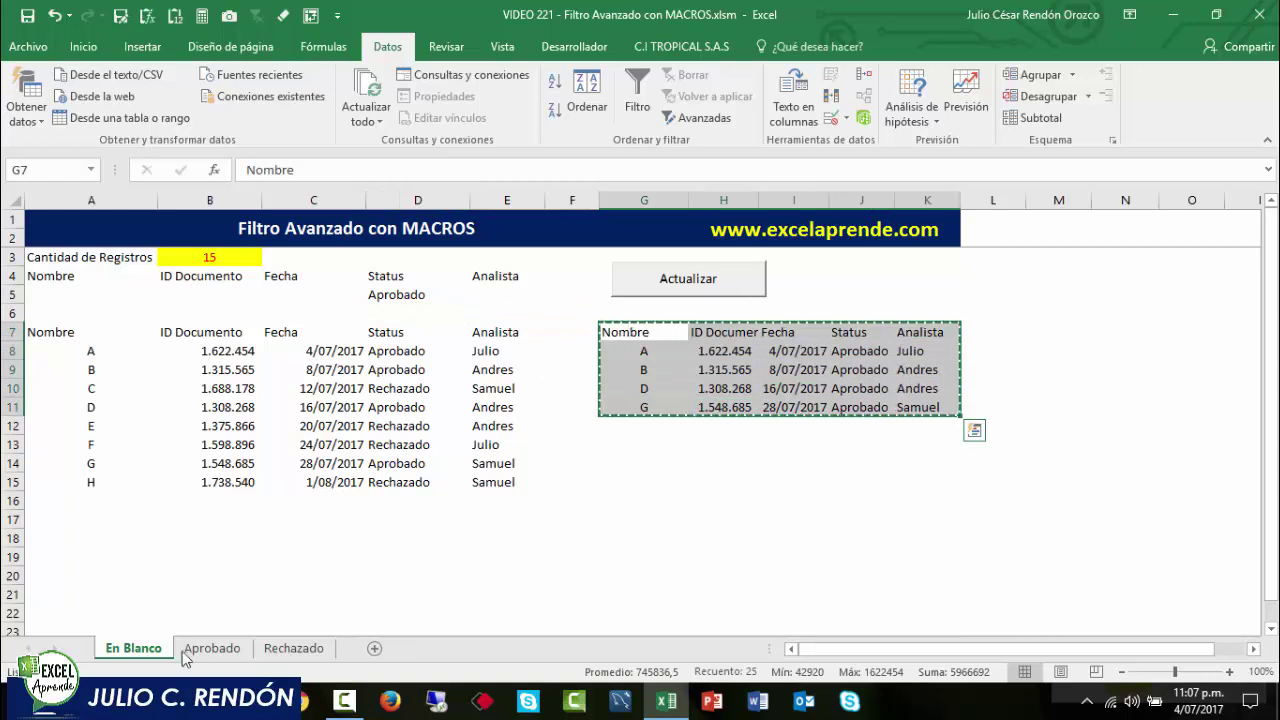
{"action": "left_click", "coordinate": [195, 649]}
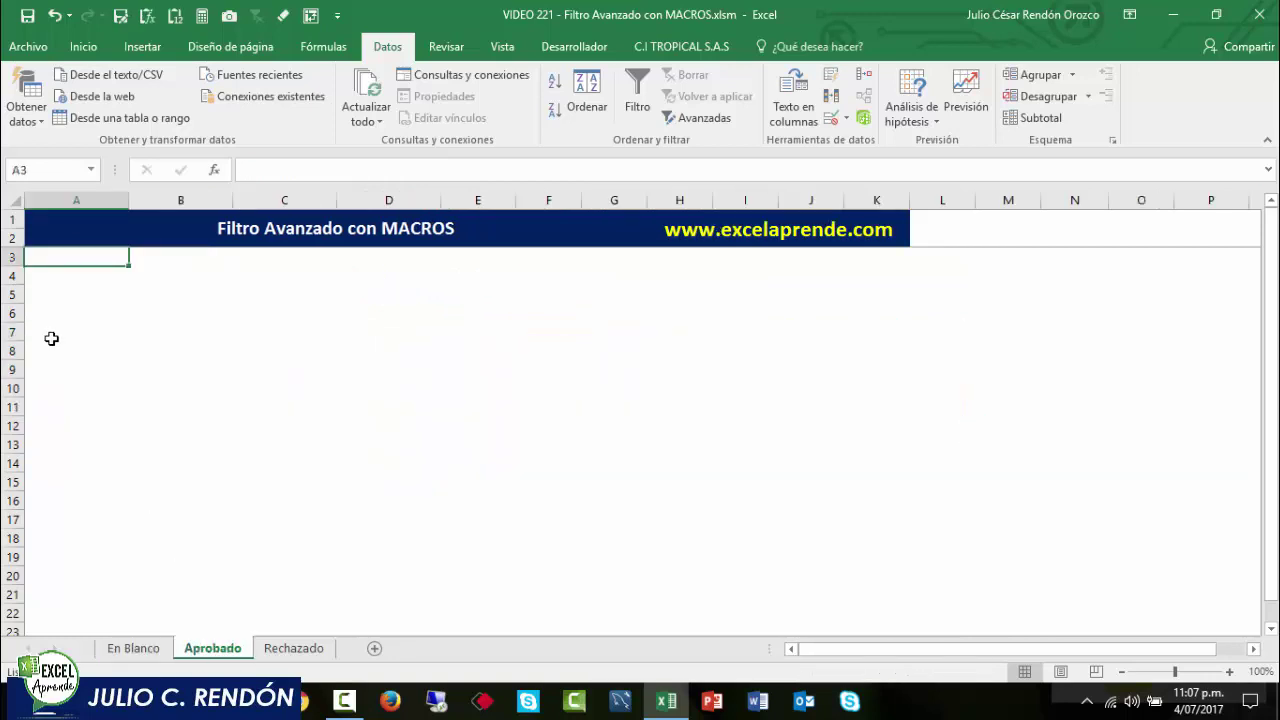
{"action": "left_click", "coordinate": [51, 338]}
{"action": "left_click", "coordinate": [174, 16]}
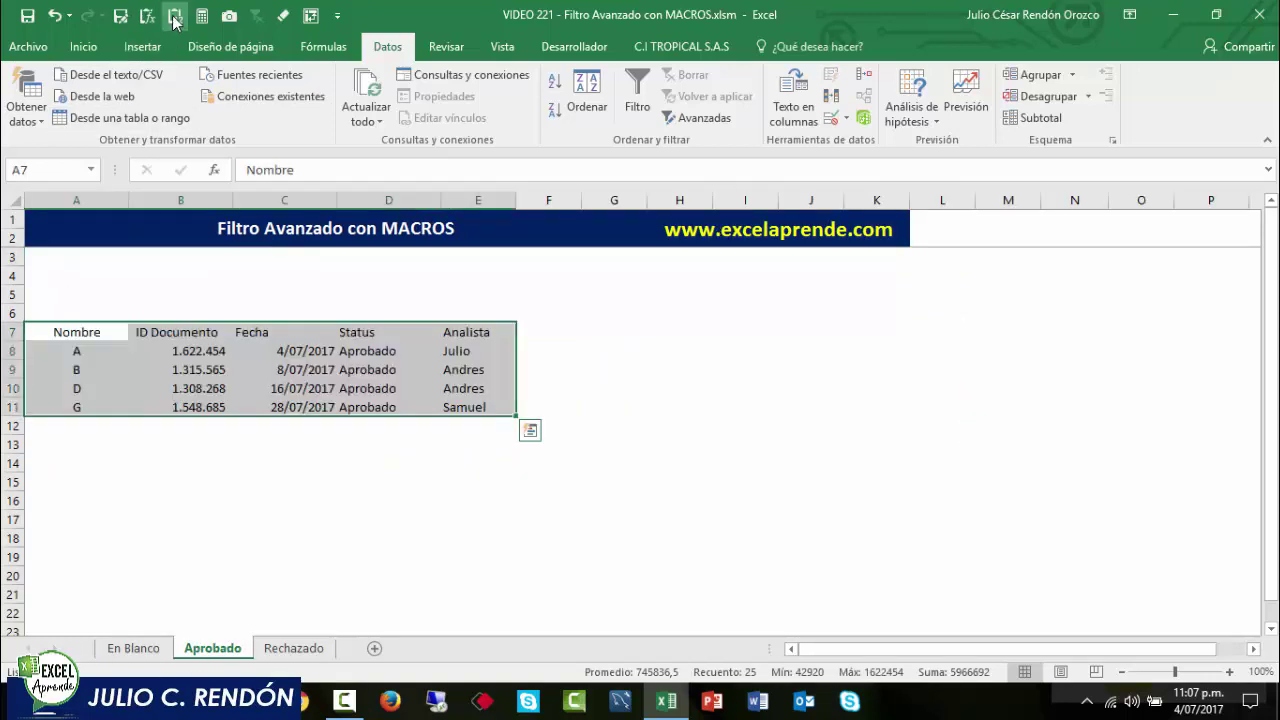
{"action": "left_click", "coordinate": [80, 333]}
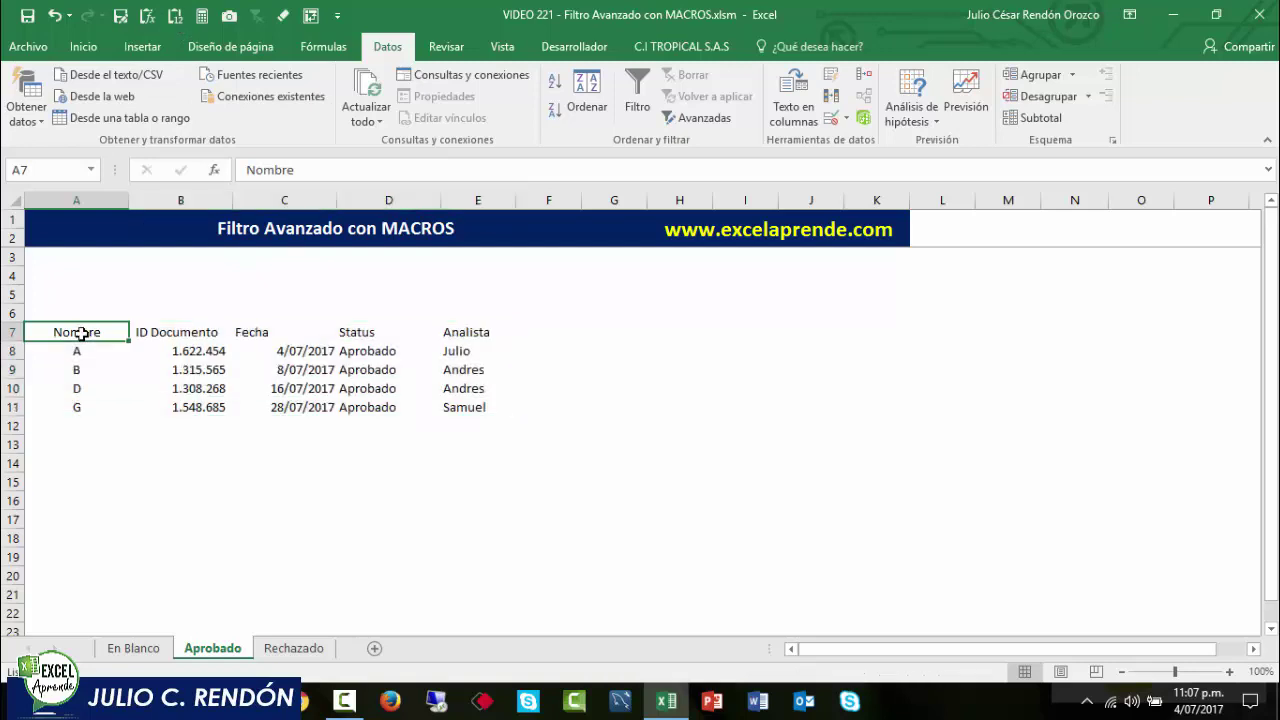
Delete the temporary G7:K11 results on En Blanco and select criterion cell D5
{"action": "left_click", "coordinate": [134, 648]}
{"action": "left_click", "coordinate": [629, 330]}
{"action": "key", "text": "ctrl+shift+Right"}
{"action": "key", "text": "ctrl+shift+Down"}
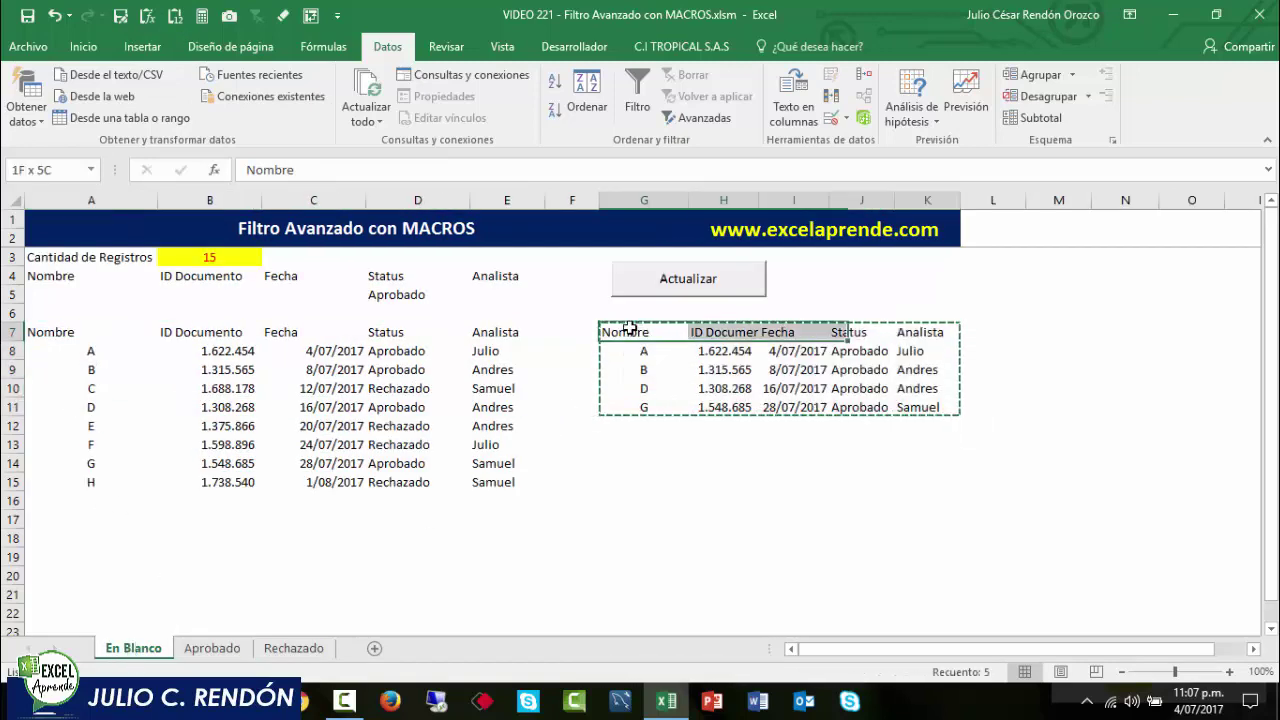
{"action": "key", "text": "Delete"}
{"action": "left_click", "coordinate": [615, 330]}
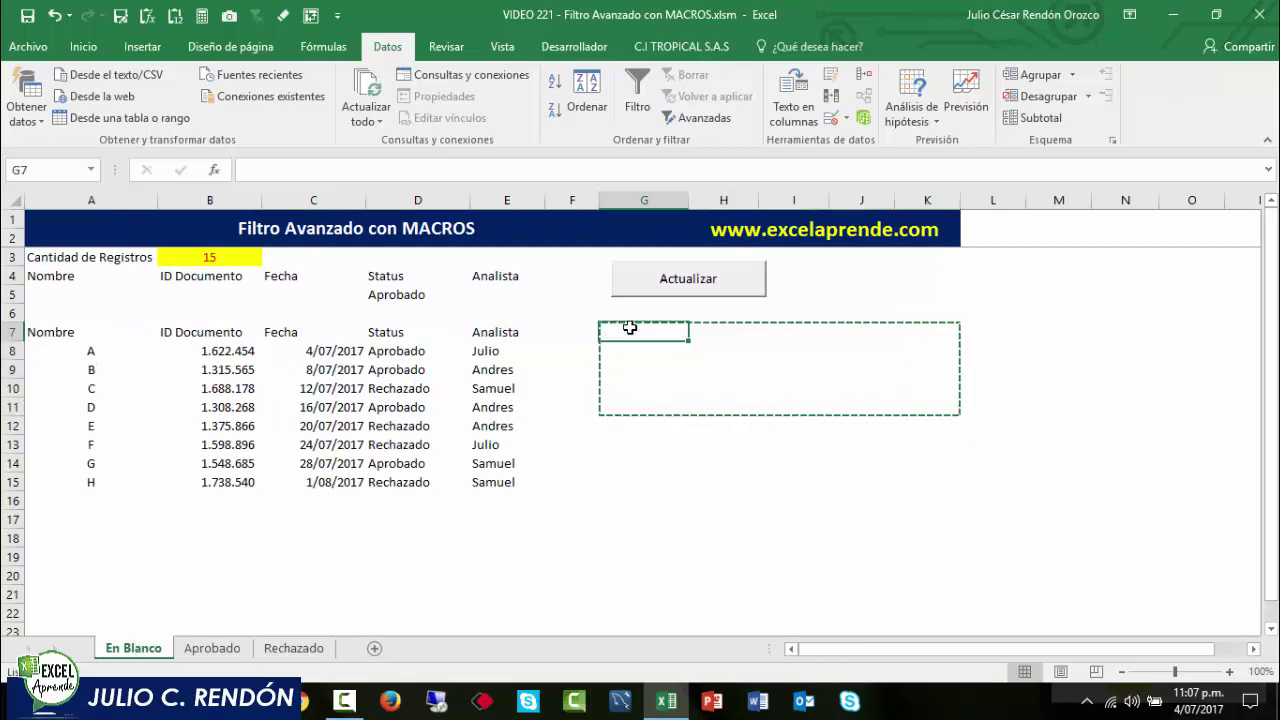
{"action": "key", "text": "Escape"}
{"action": "left_click", "coordinate": [385, 297]}
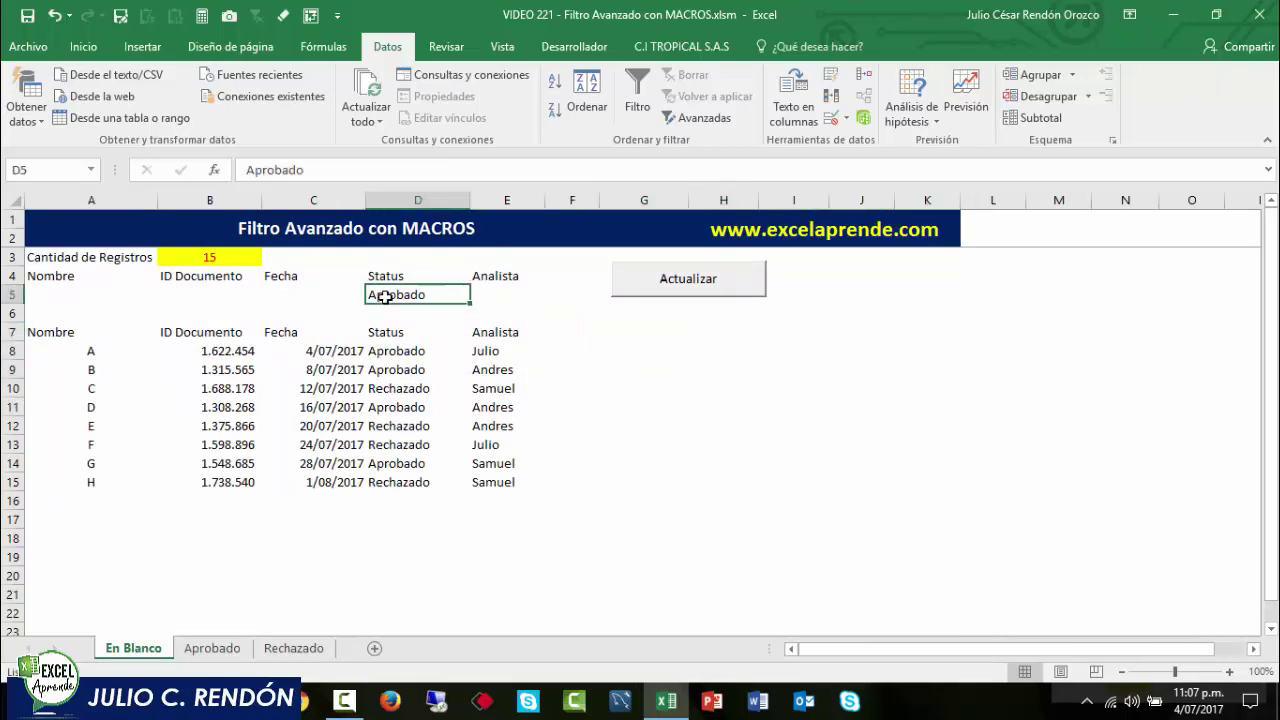
Change the D5 criterion to Rechazado and set the advanced filter list range to A7:E15
{"action": "key", "text": "Delete"}
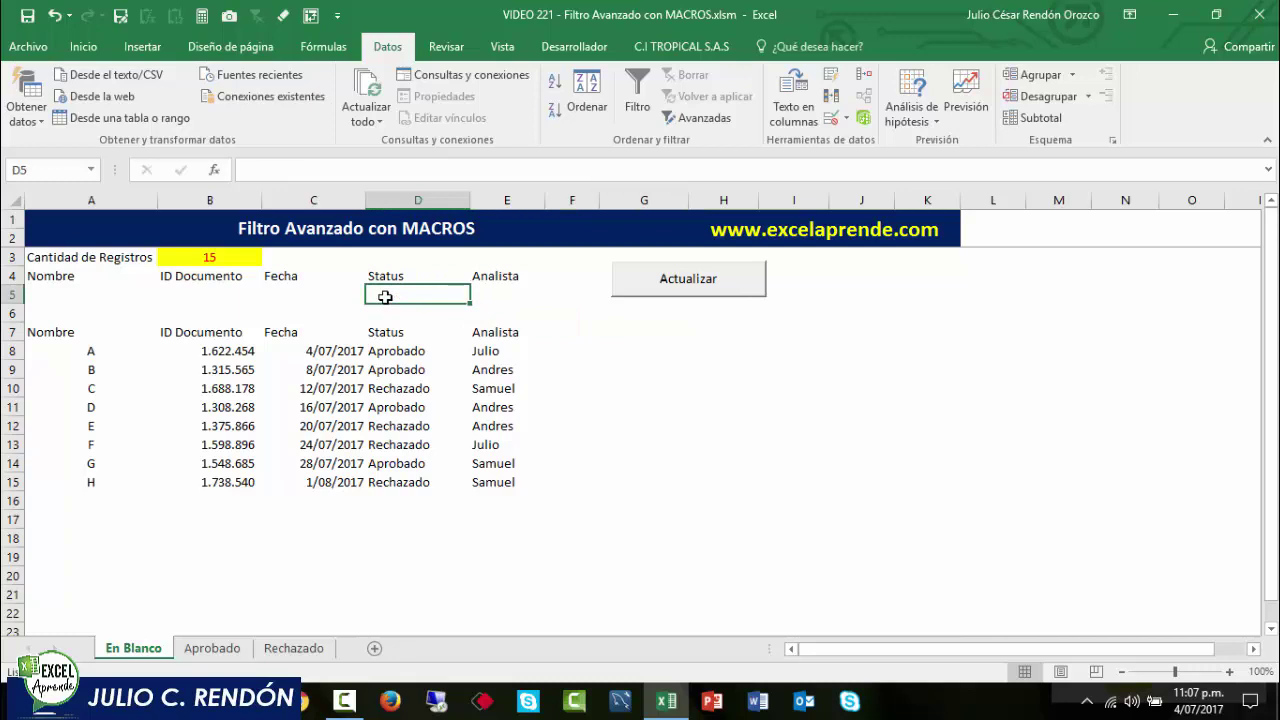
{"action": "type", "text": "Rechazado"}
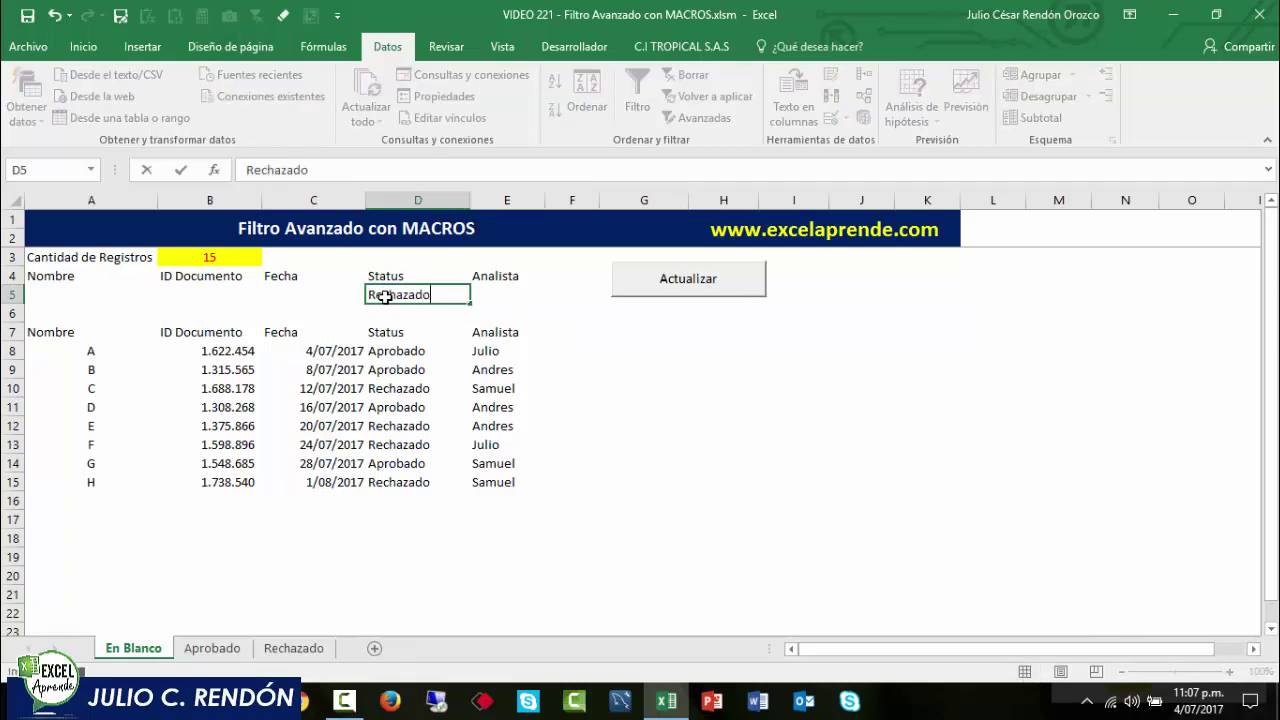
{"action": "key", "text": "Return"}
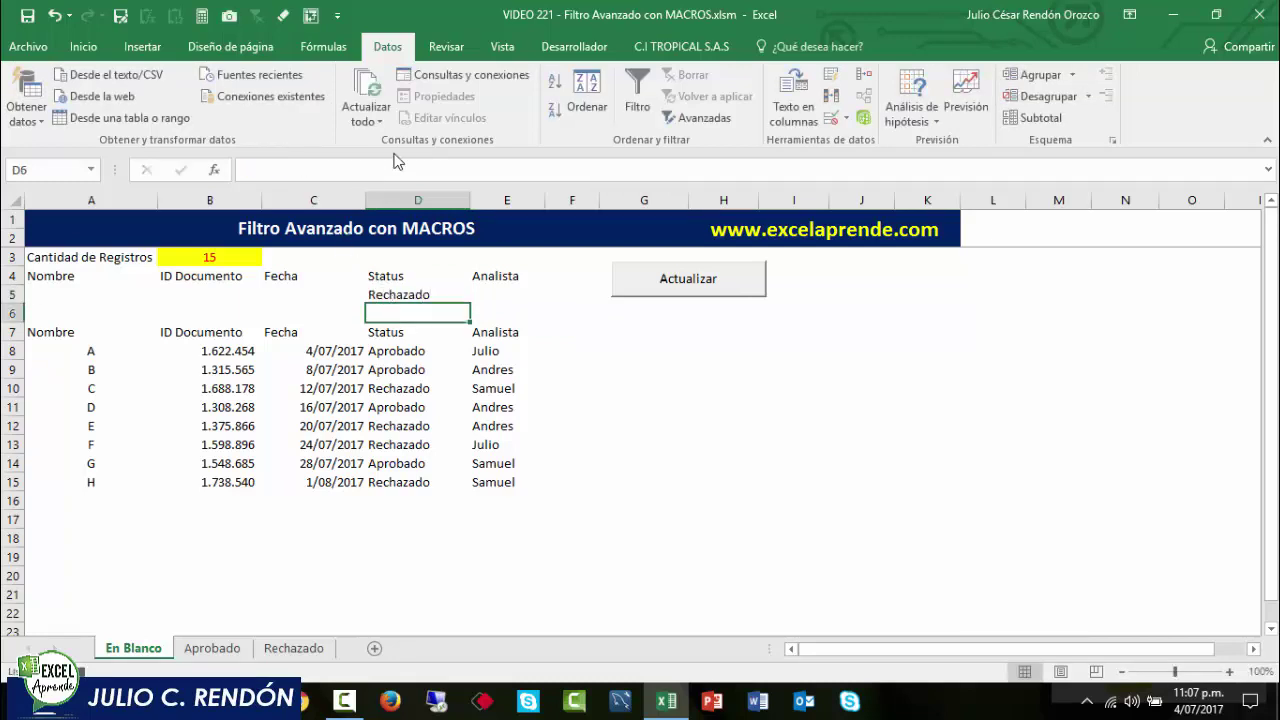
{"action": "left_click", "coordinate": [712, 116]}
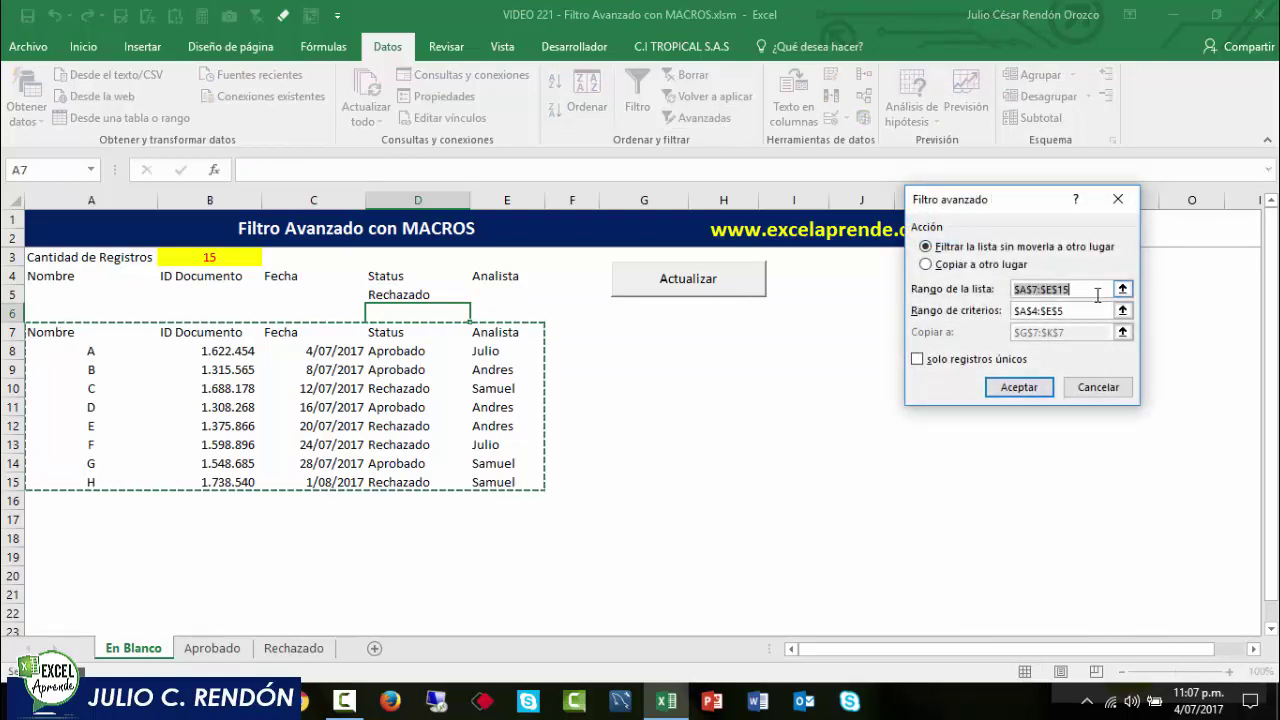
{"action": "key", "text": "Delete"}
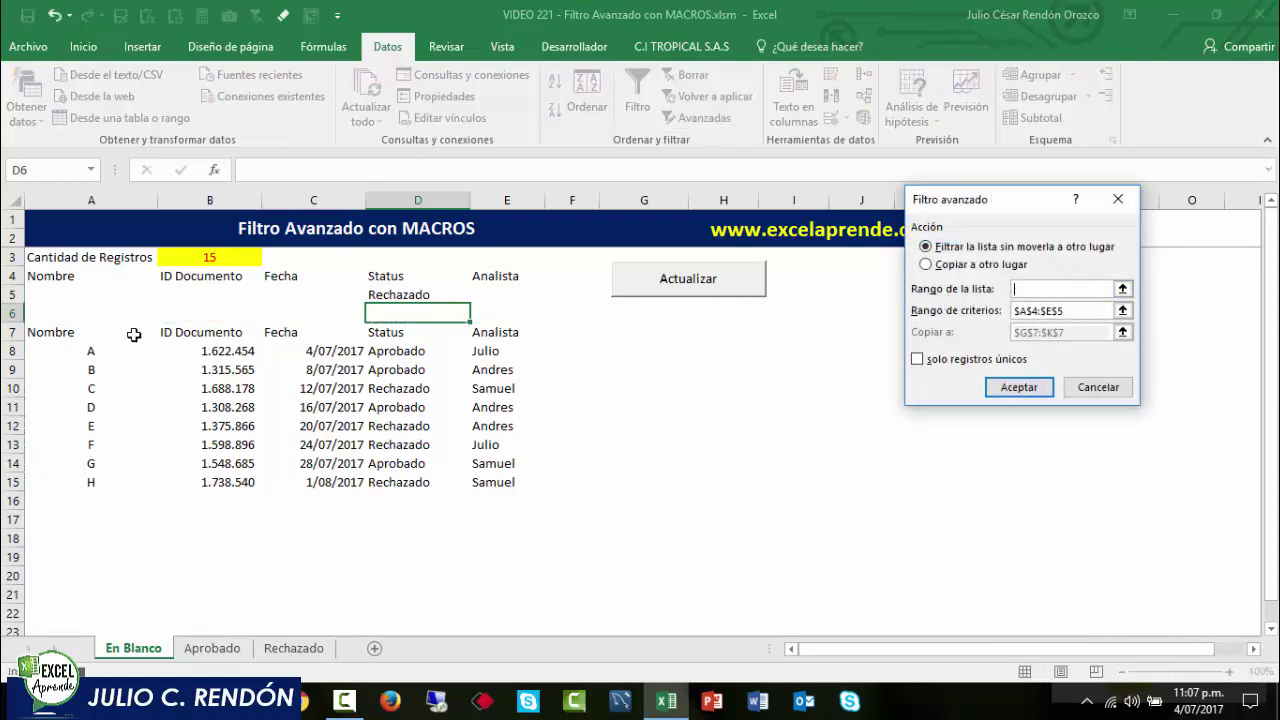
{"action": "left_click", "coordinate": [105, 335]}
{"action": "key", "text": "ctrl+shift+Right"}
{"action": "key", "text": "ctrl+shift+Down"}
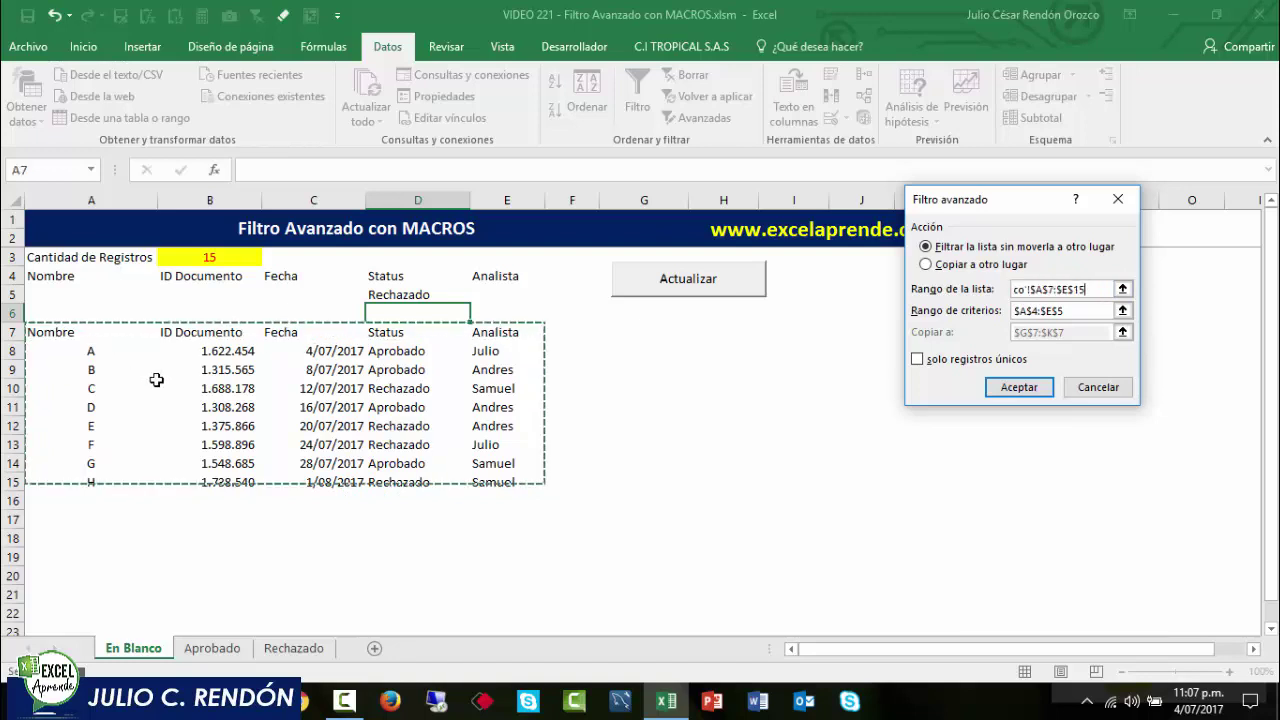
Use criteria A4:E5 and copy the filtered Rechazado rows to G7
{"action": "key", "text": "Tab"}
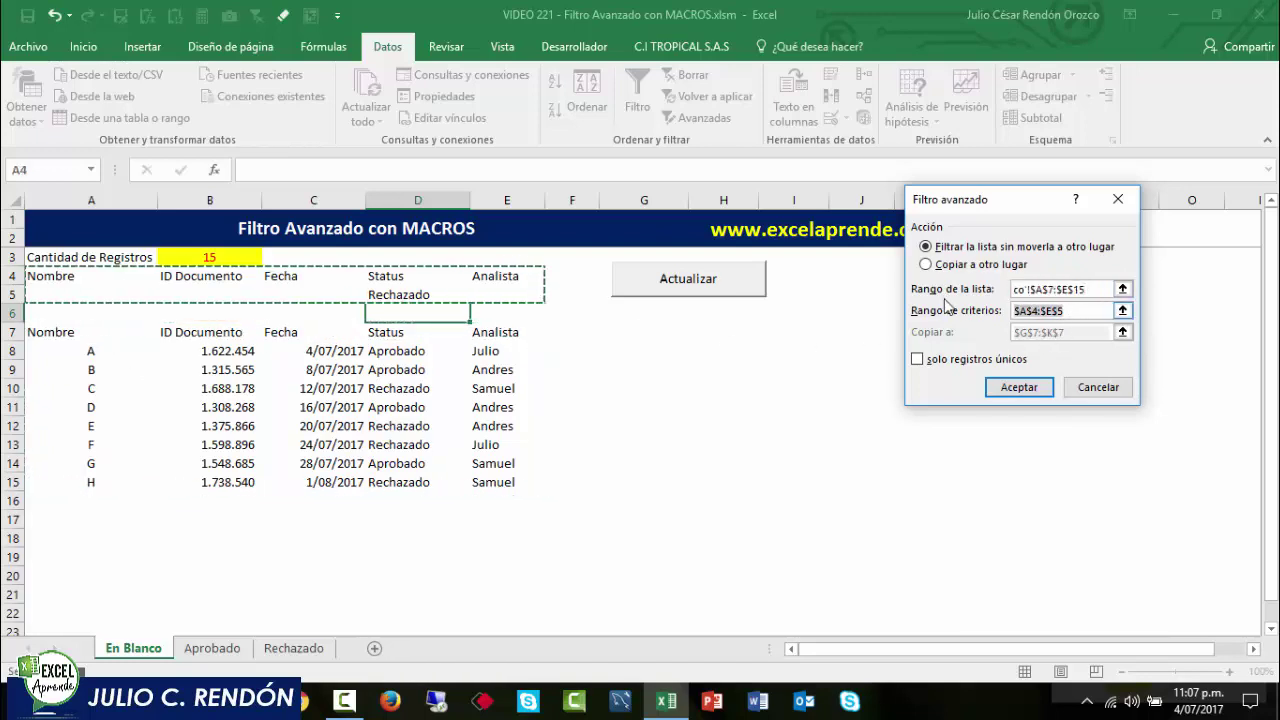
{"action": "left_click_drag", "start_coordinate": [54, 277], "coordinate": [494, 291]}
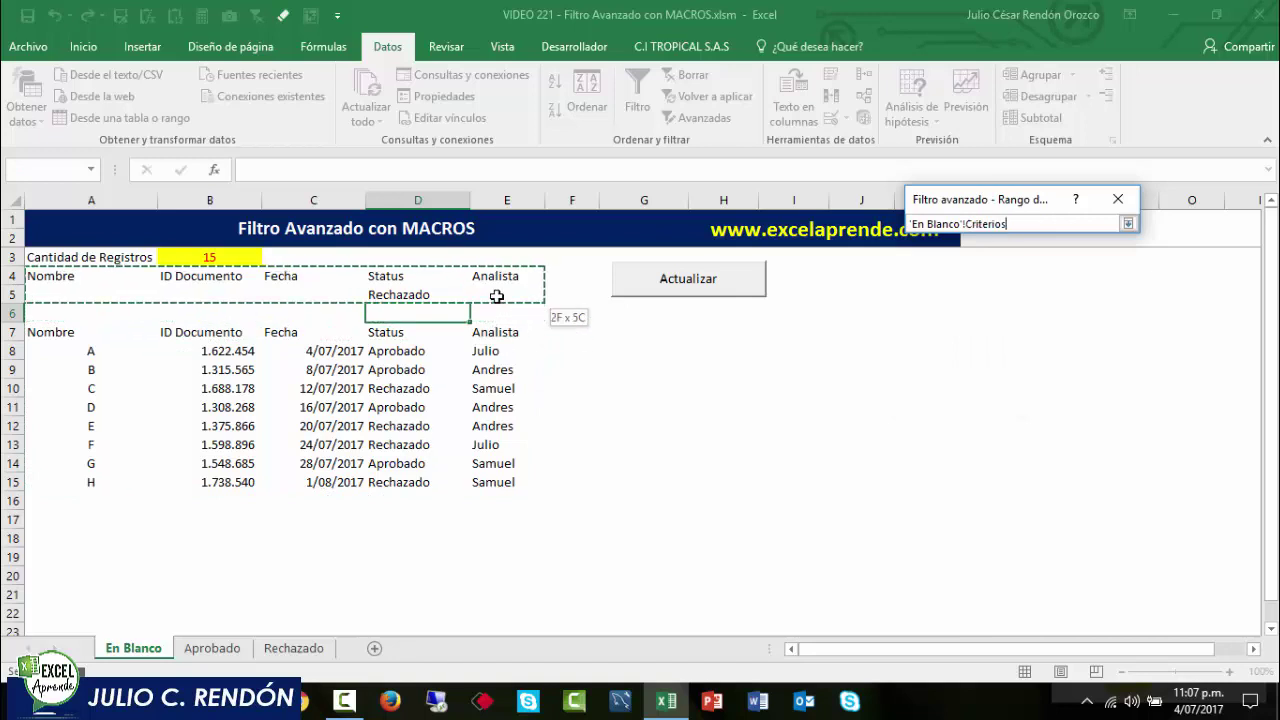
{"action": "left_click", "coordinate": [968, 265]}
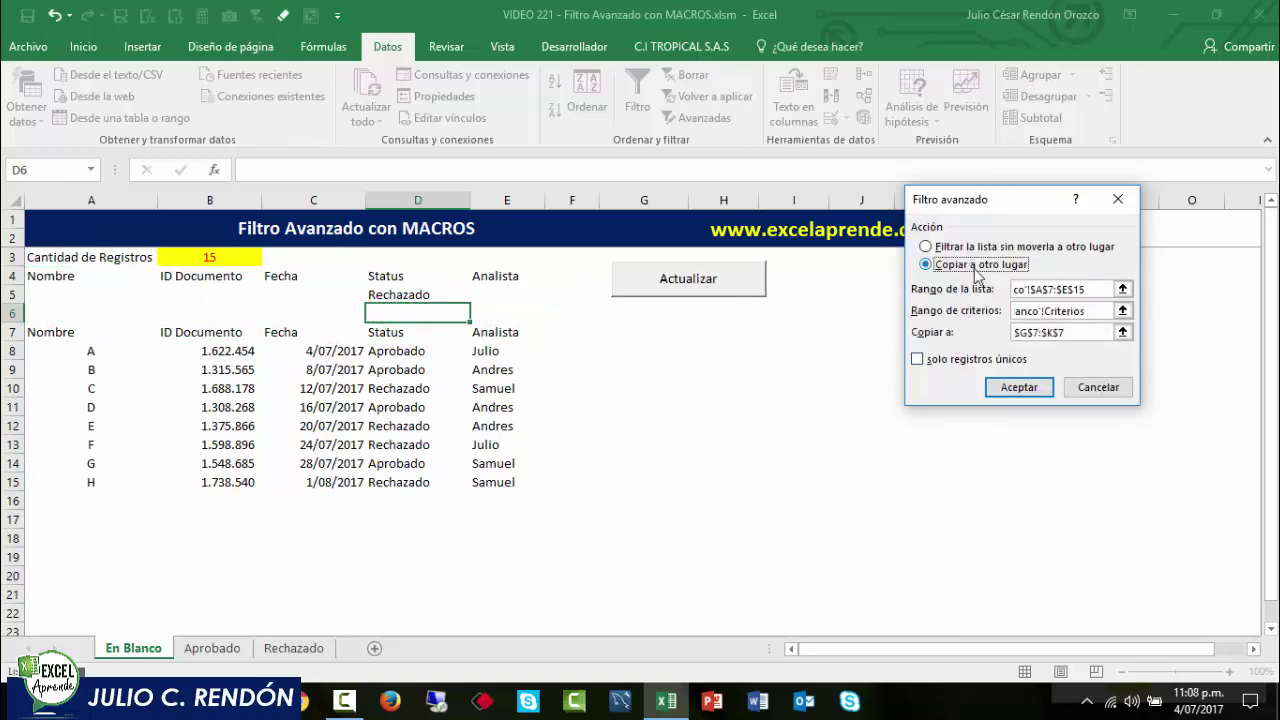
{"action": "left_click", "coordinate": [1060, 332]}
{"action": "key", "text": "BackSpace"}
{"action": "left_click", "coordinate": [634, 326]}
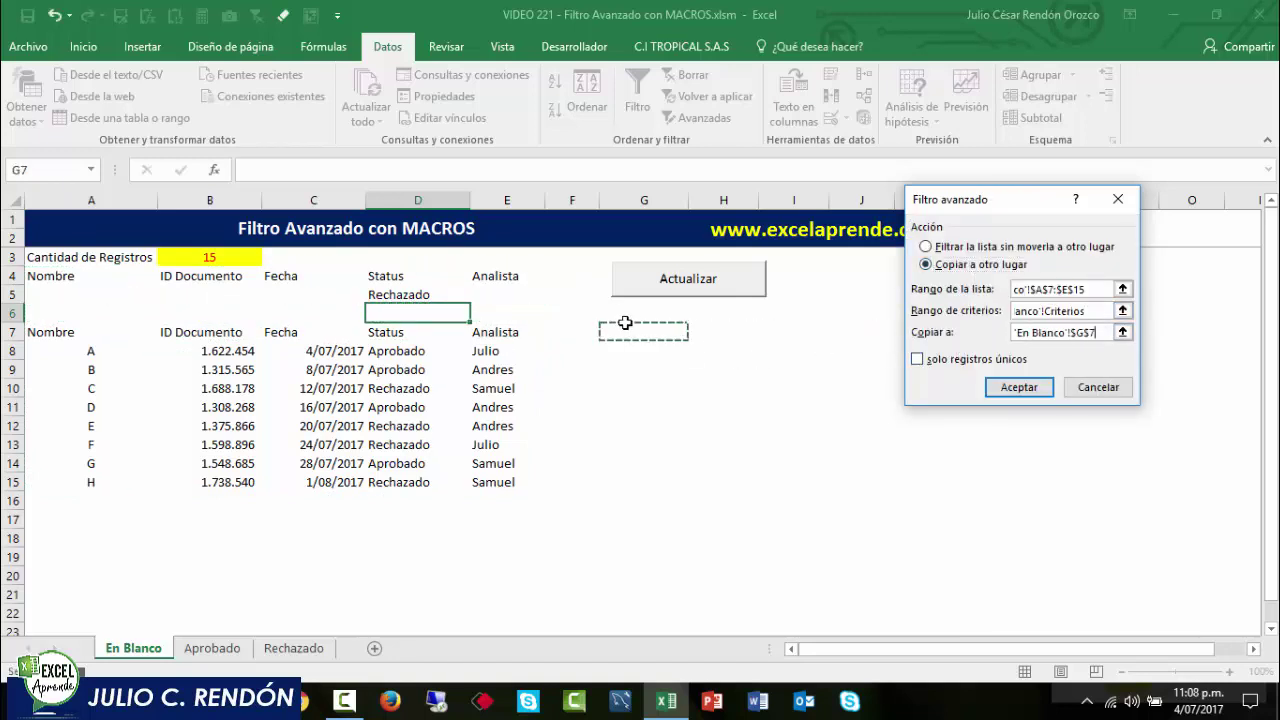
{"action": "left_click", "coordinate": [1041, 390]}
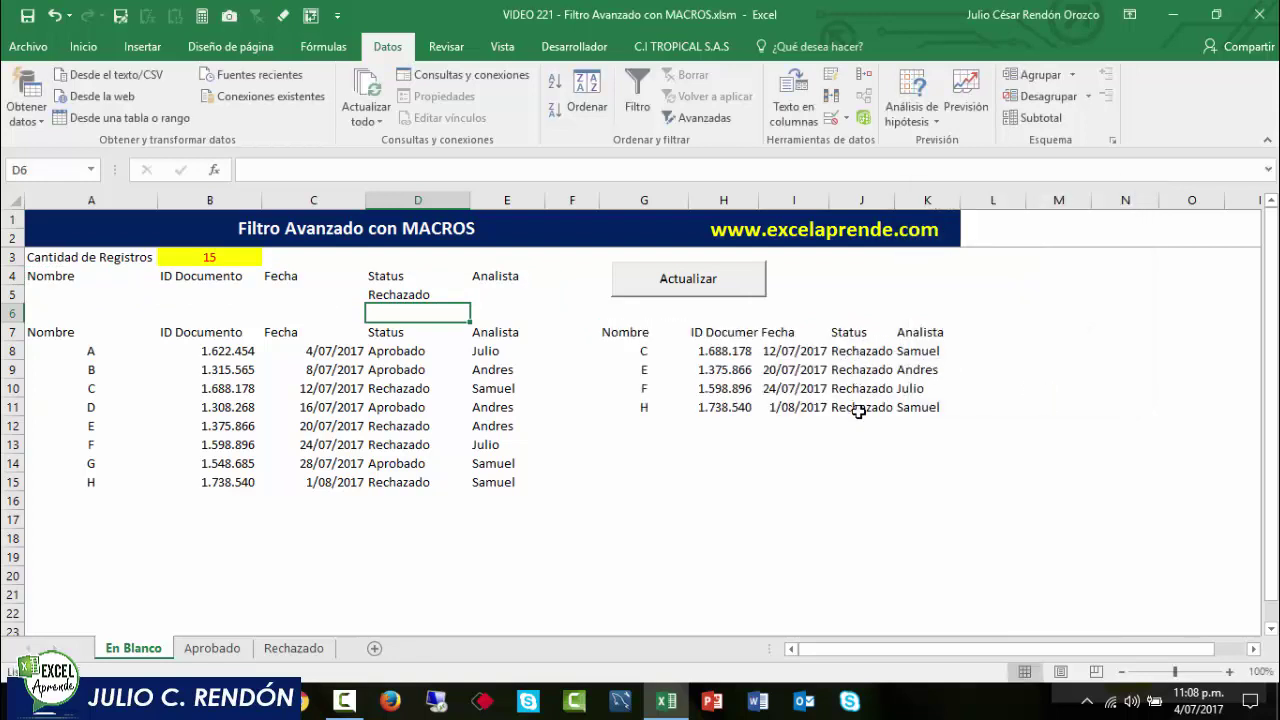
Copy the four rejected records from G7:K11 to A7 on the Rechazado sheet
{"action": "left_click", "coordinate": [624, 334]}
{"action": "key", "text": "ctrl+a"}
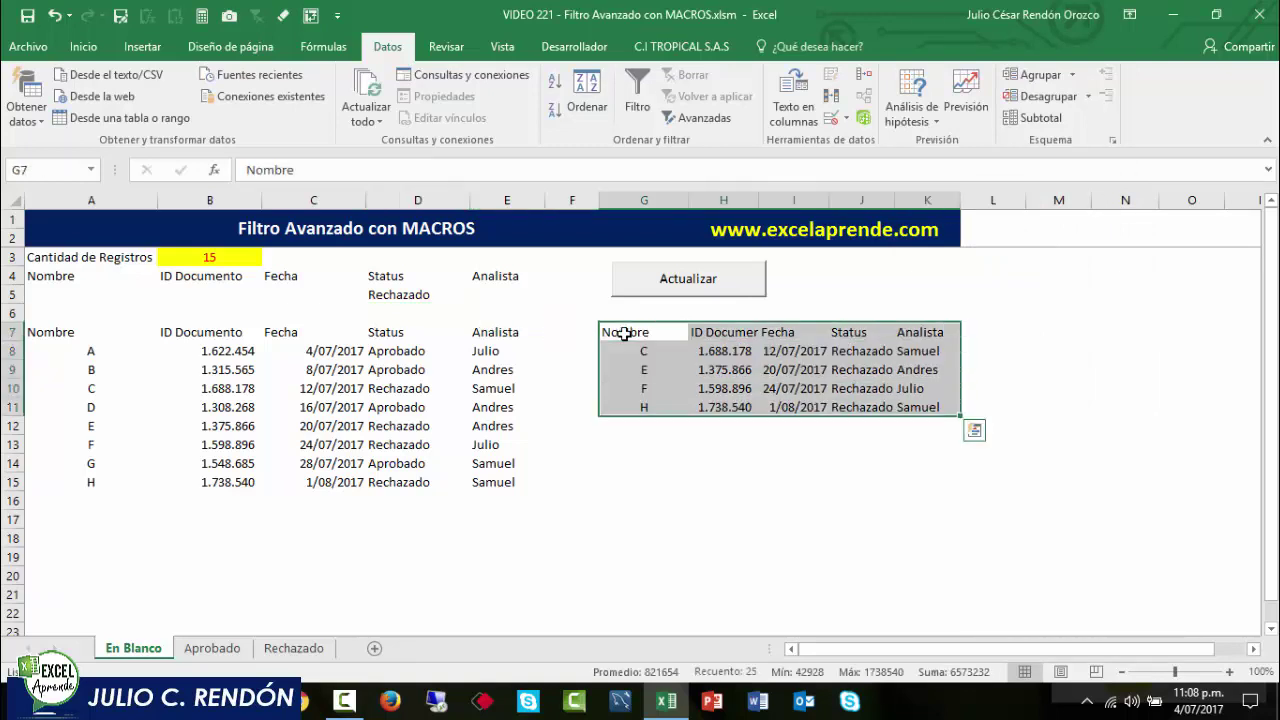
{"action": "key", "text": "ctrl+c"}
{"action": "left_click", "coordinate": [293, 646]}
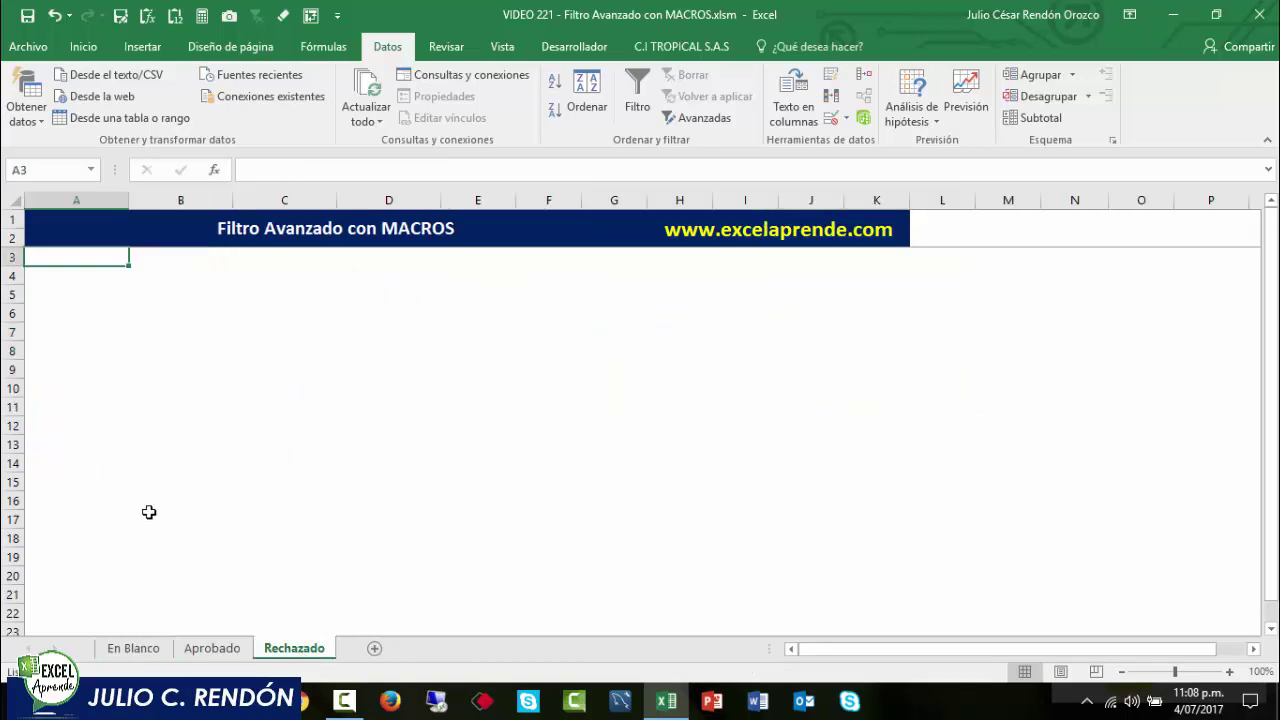
{"action": "left_click", "coordinate": [34, 331]}
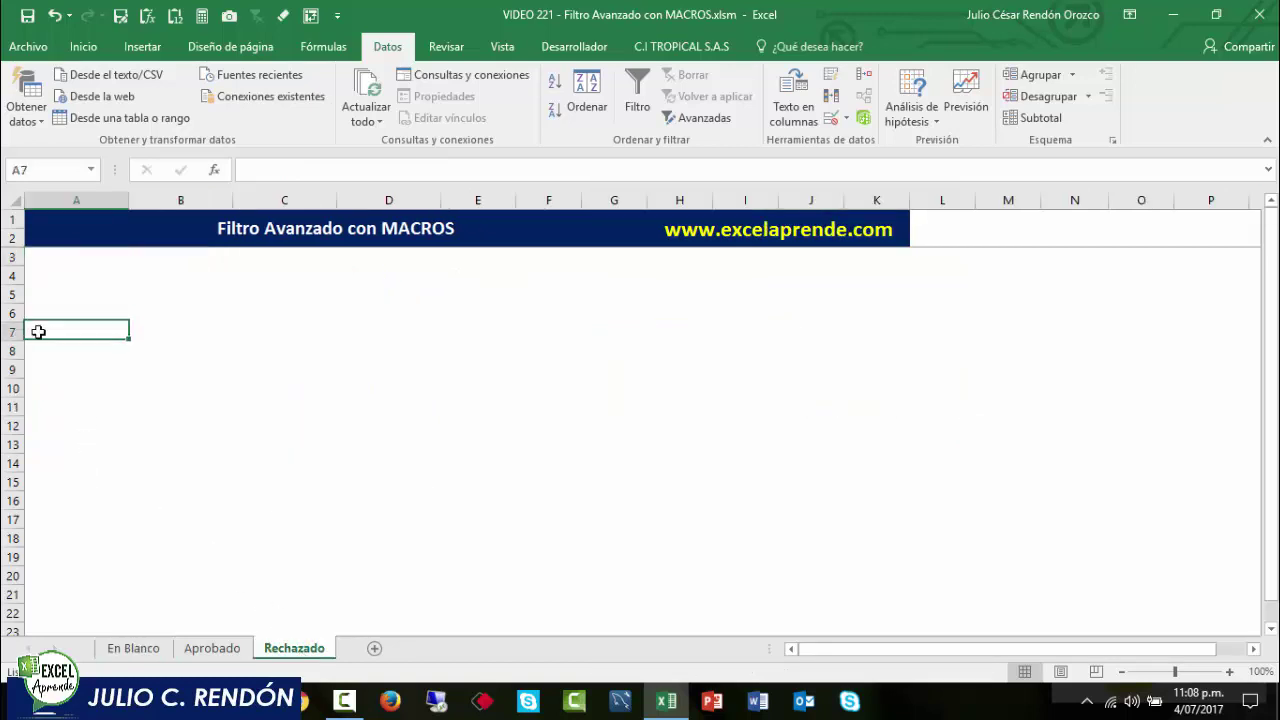
{"action": "left_click", "coordinate": [176, 18]}
{"action": "left_click", "coordinate": [93, 332]}
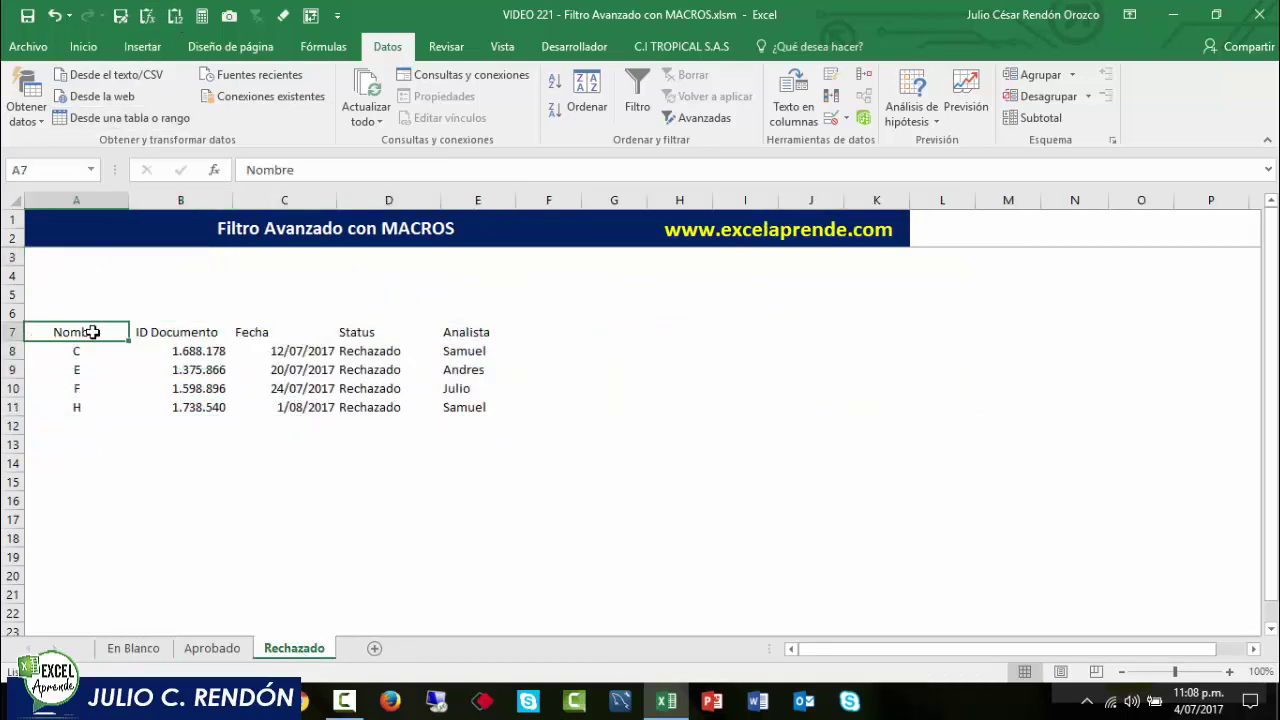
Delete the temporary G7:K11 results on the En Blanco sheet
{"action": "left_click", "coordinate": [133, 648]}
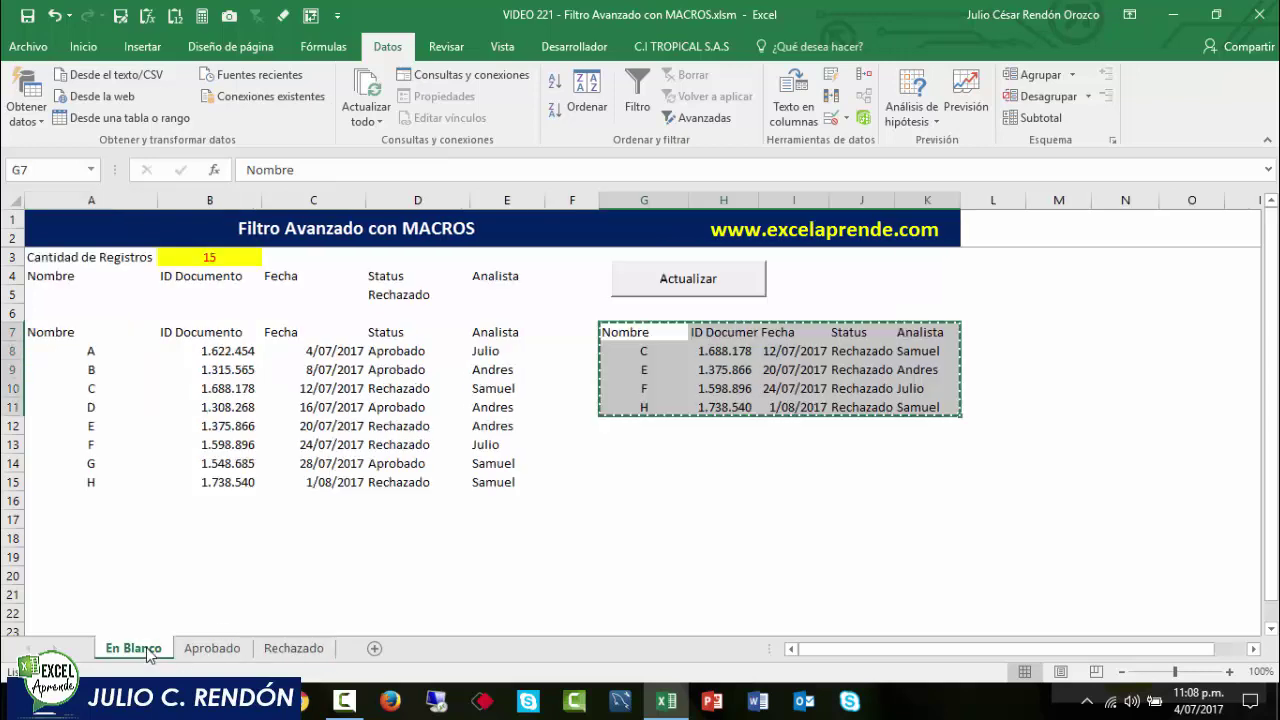
{"action": "left_click_drag", "start_coordinate": [645, 333], "coordinate": [649, 333]}
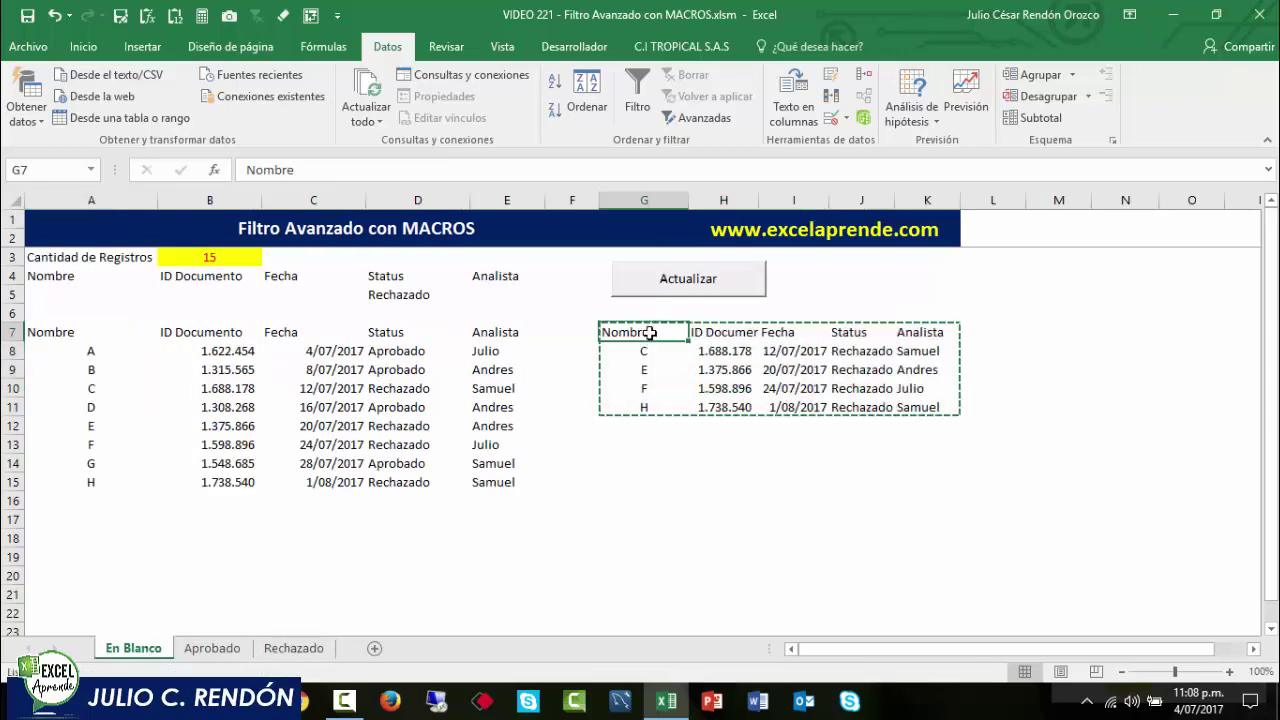
{"action": "key", "text": "Delete"}
{"action": "left_click", "coordinate": [649, 333]}
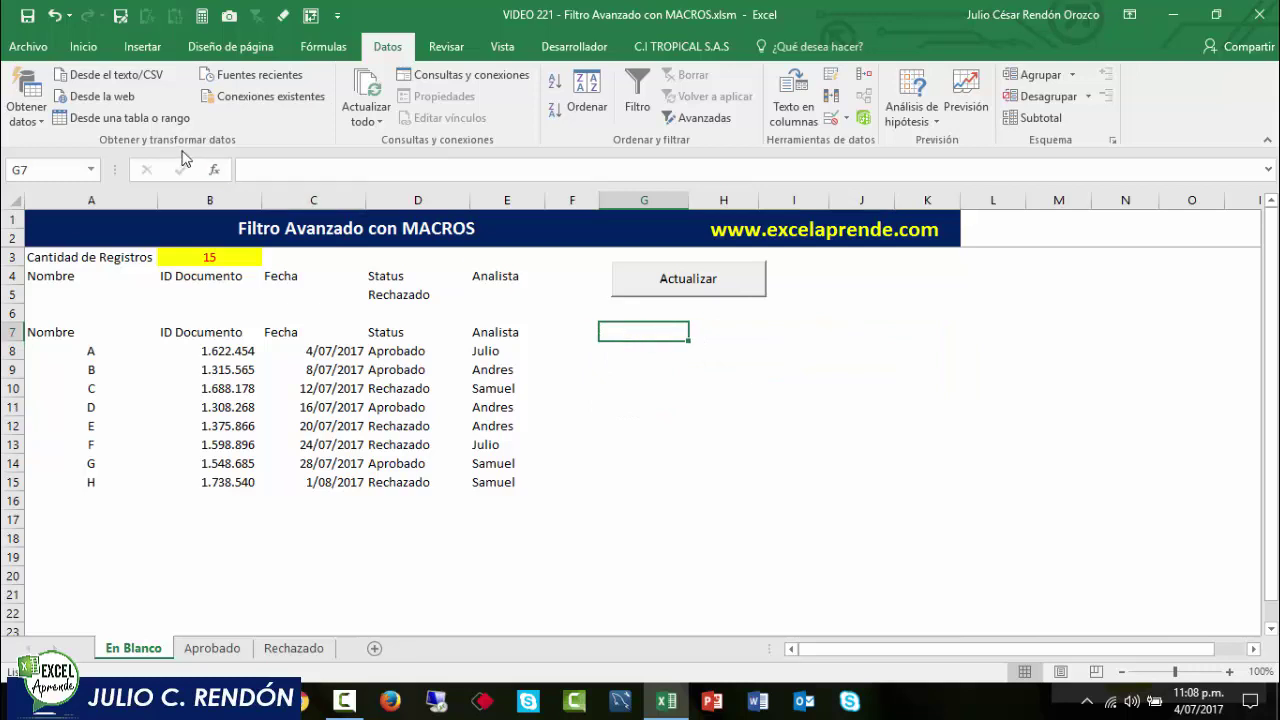
Stop the macro recording and delete FiltroAvanzado's comment lines in Módulo1
{"action": "left_click", "coordinate": [574, 46]}
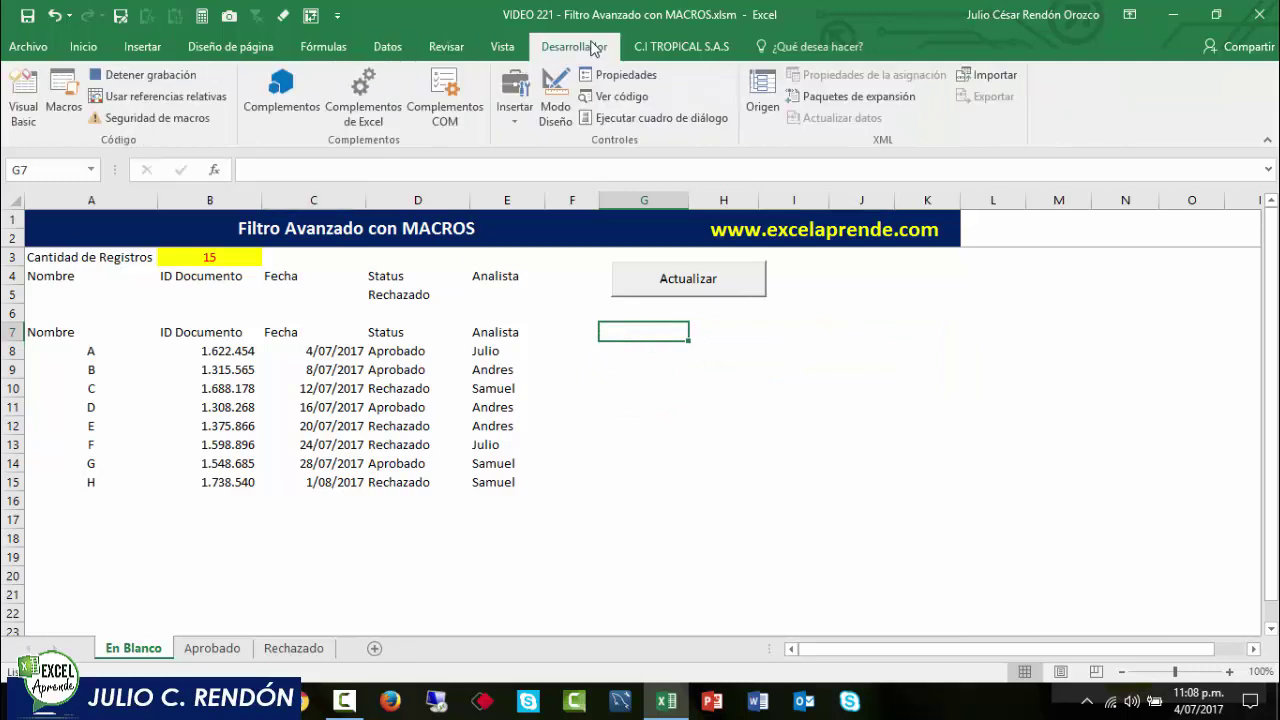
{"action": "left_click", "coordinate": [150, 76]}
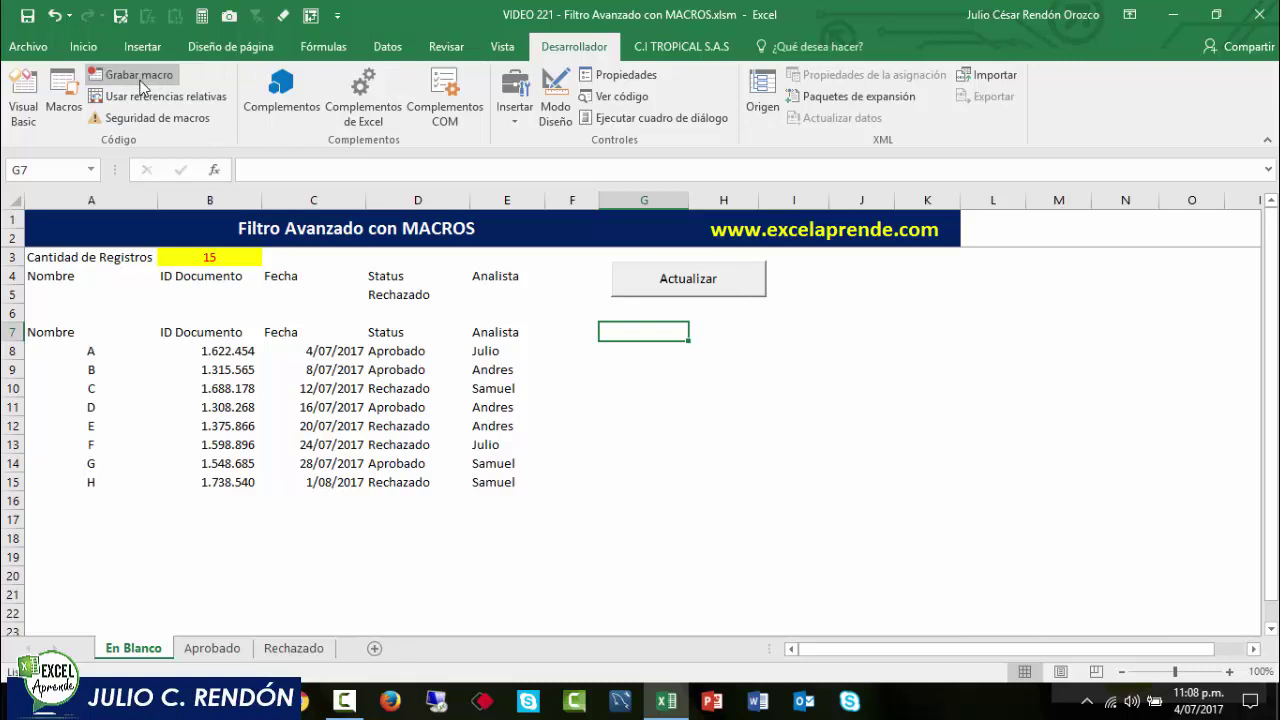
{"action": "left_click", "coordinate": [14, 100]}
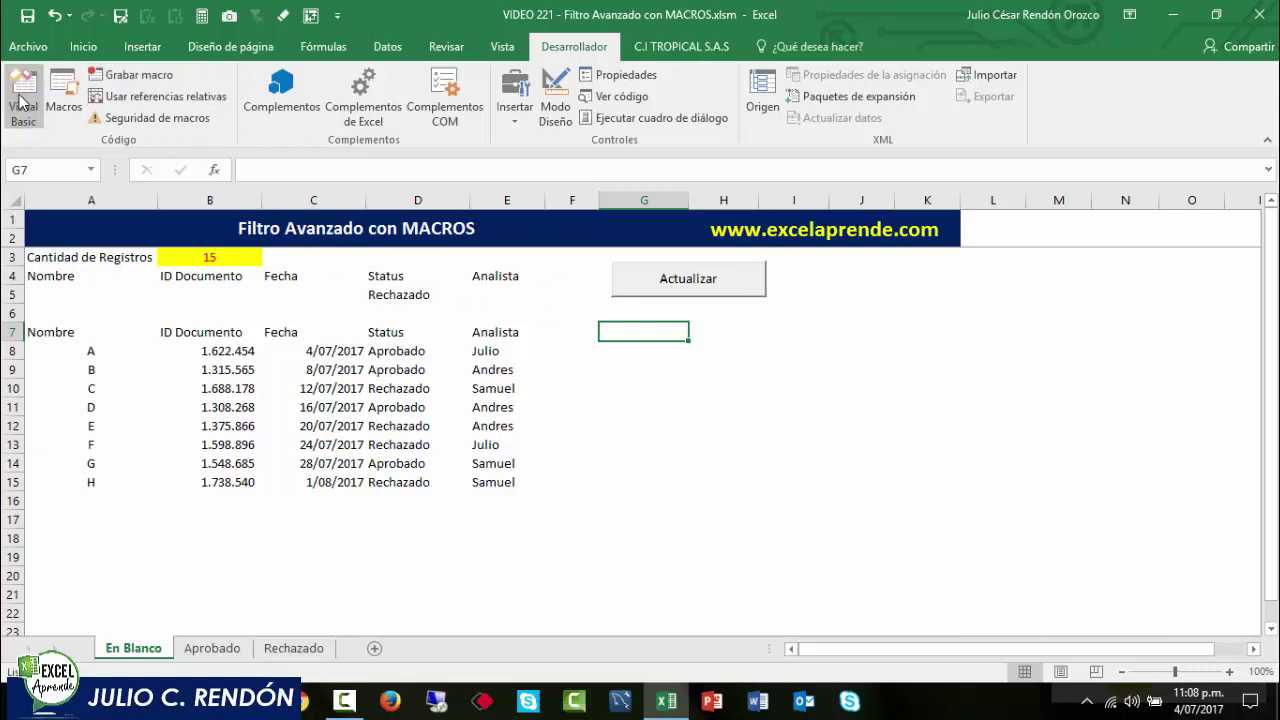
{"action": "left_click", "coordinate": [31, 321]}
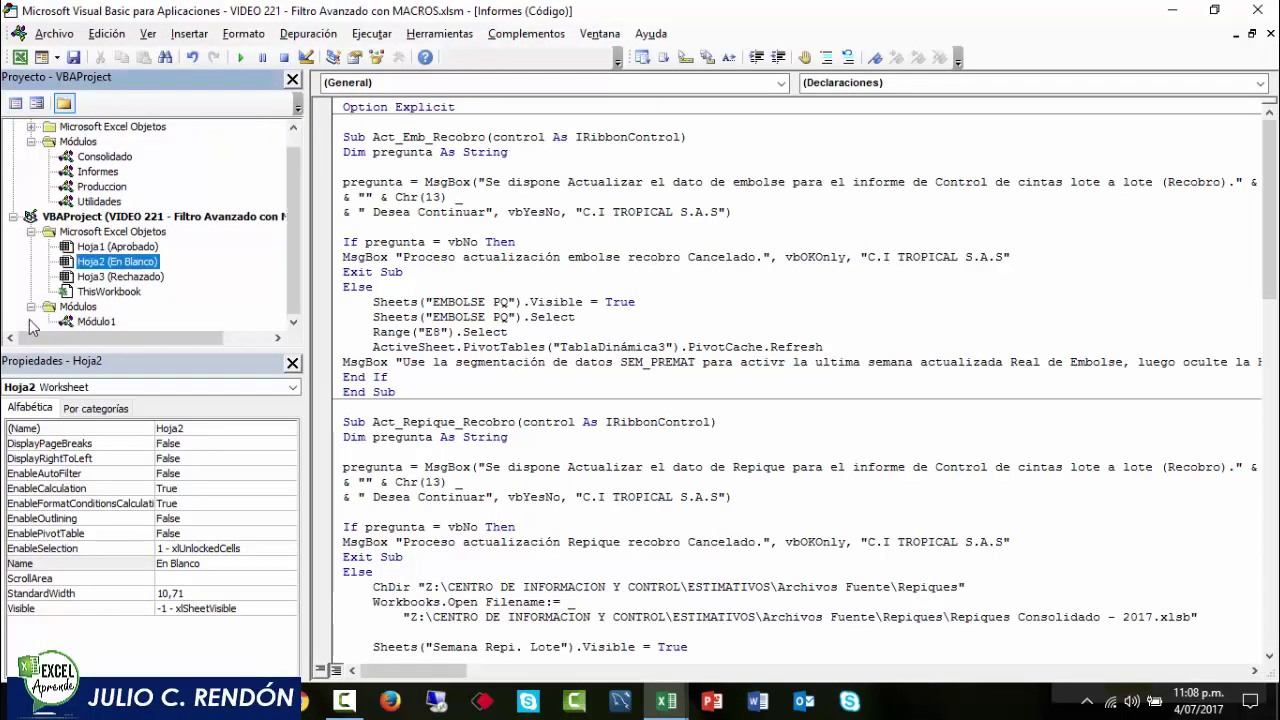
{"action": "double_click", "coordinate": [97, 321]}
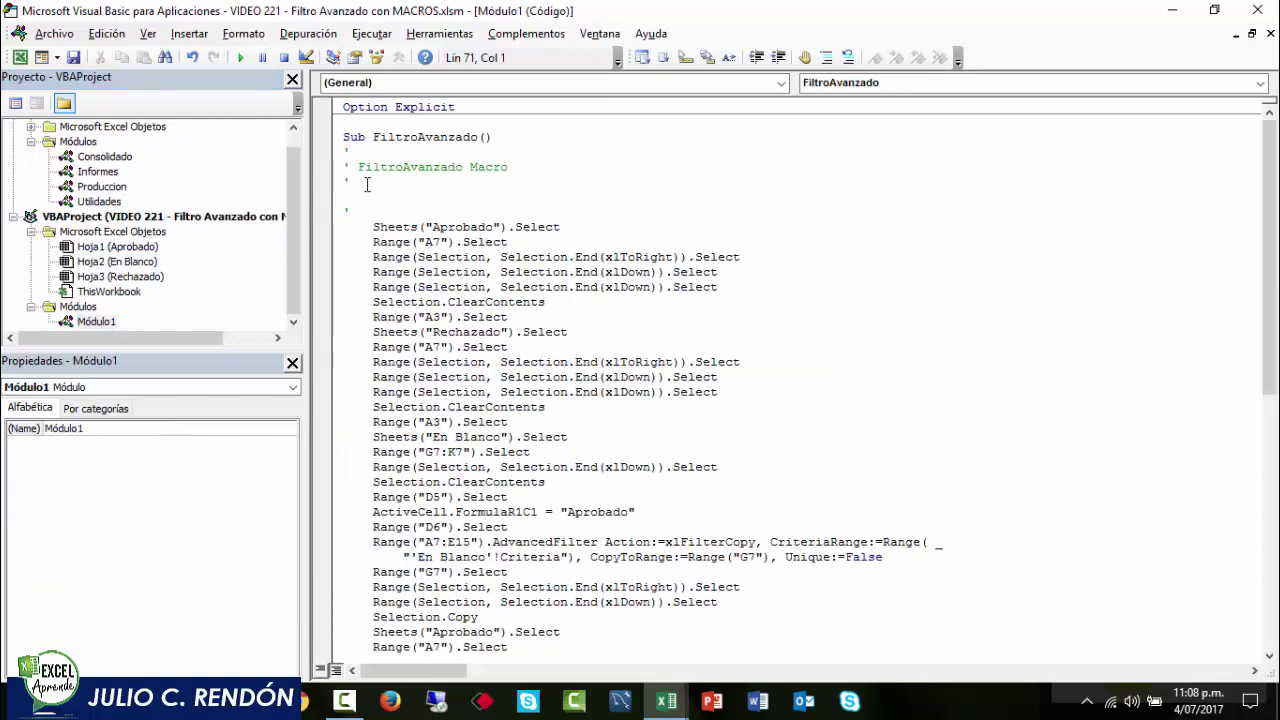
{"action": "left_click_drag", "start_coordinate": [362, 213], "coordinate": [370, 149]}
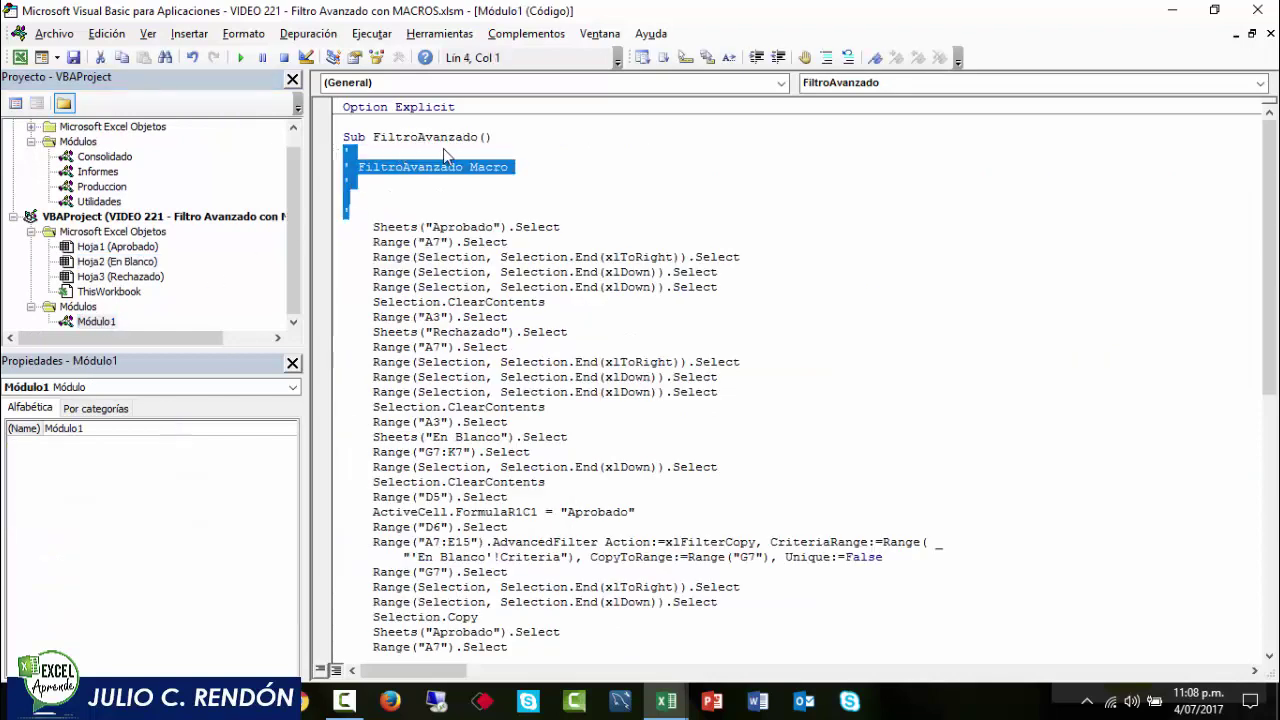
{"action": "key", "text": "Delete"}
{"action": "key", "text": "Delete"}
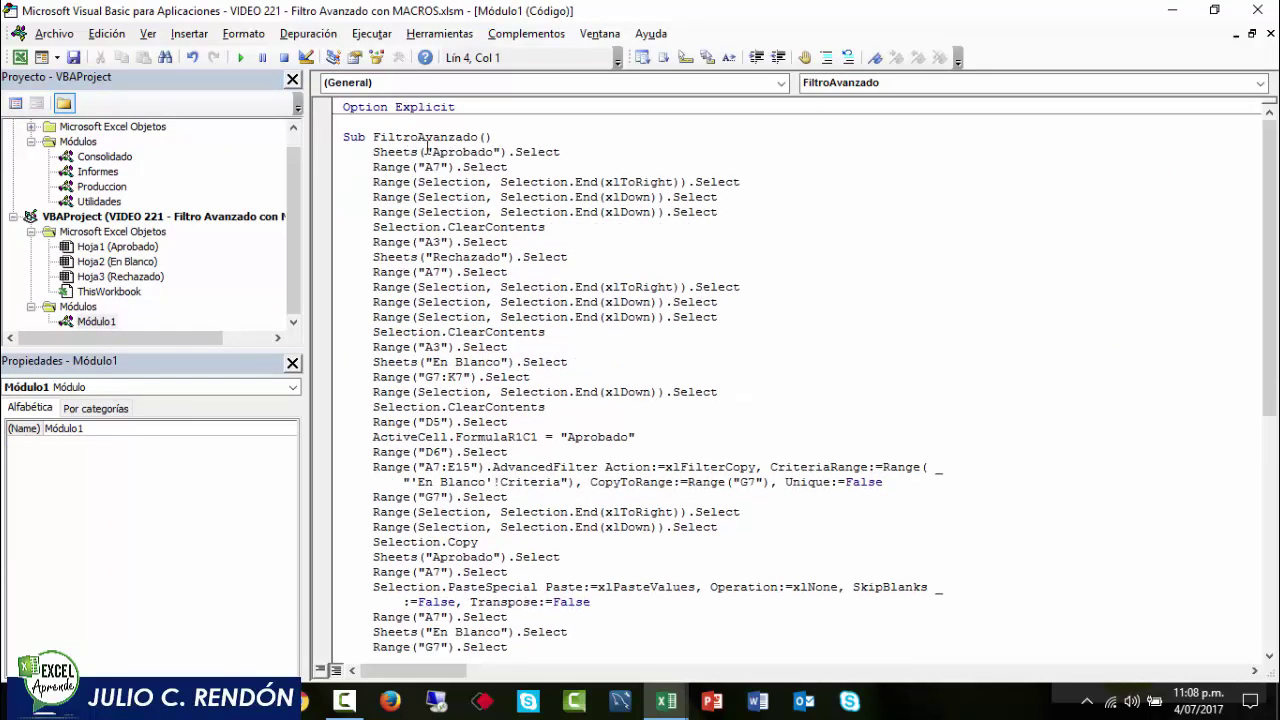
{"action": "double_click", "coordinate": [427, 136]}
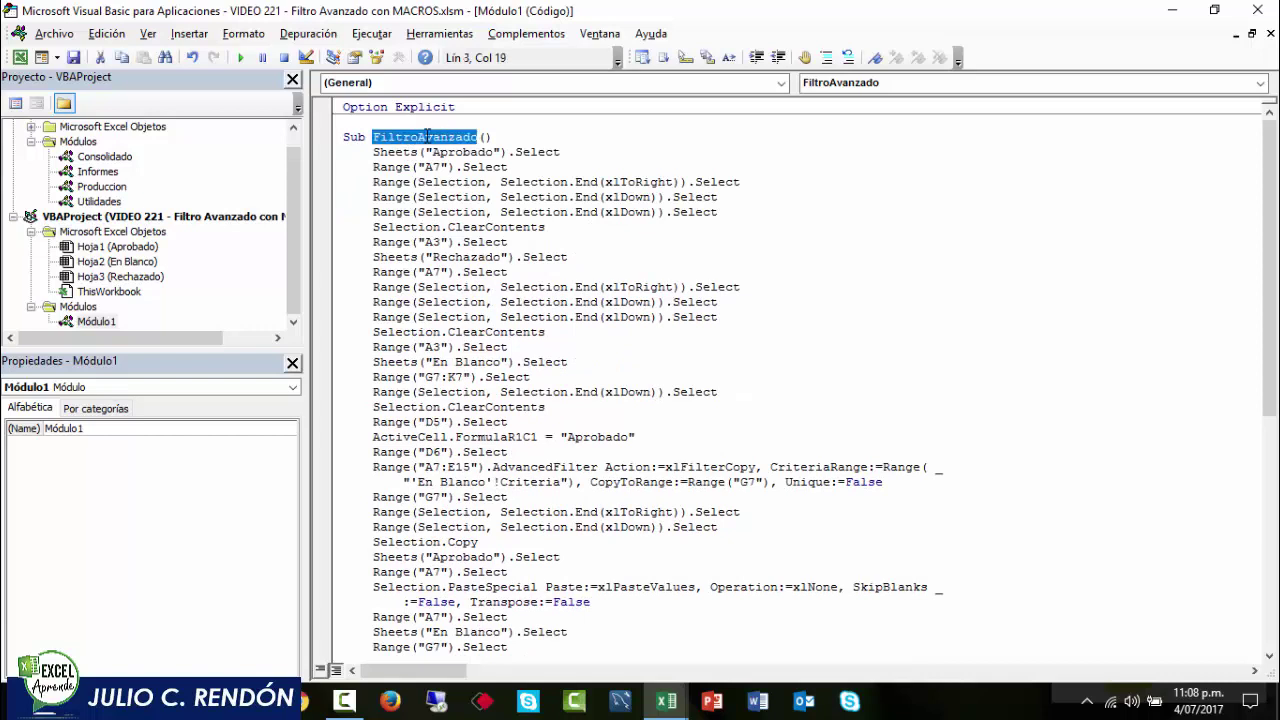
Make the Actualizar button's click procedure call FiltroAvanzado, then view the macro's definition
{"action": "left_click", "coordinate": [20, 57]}
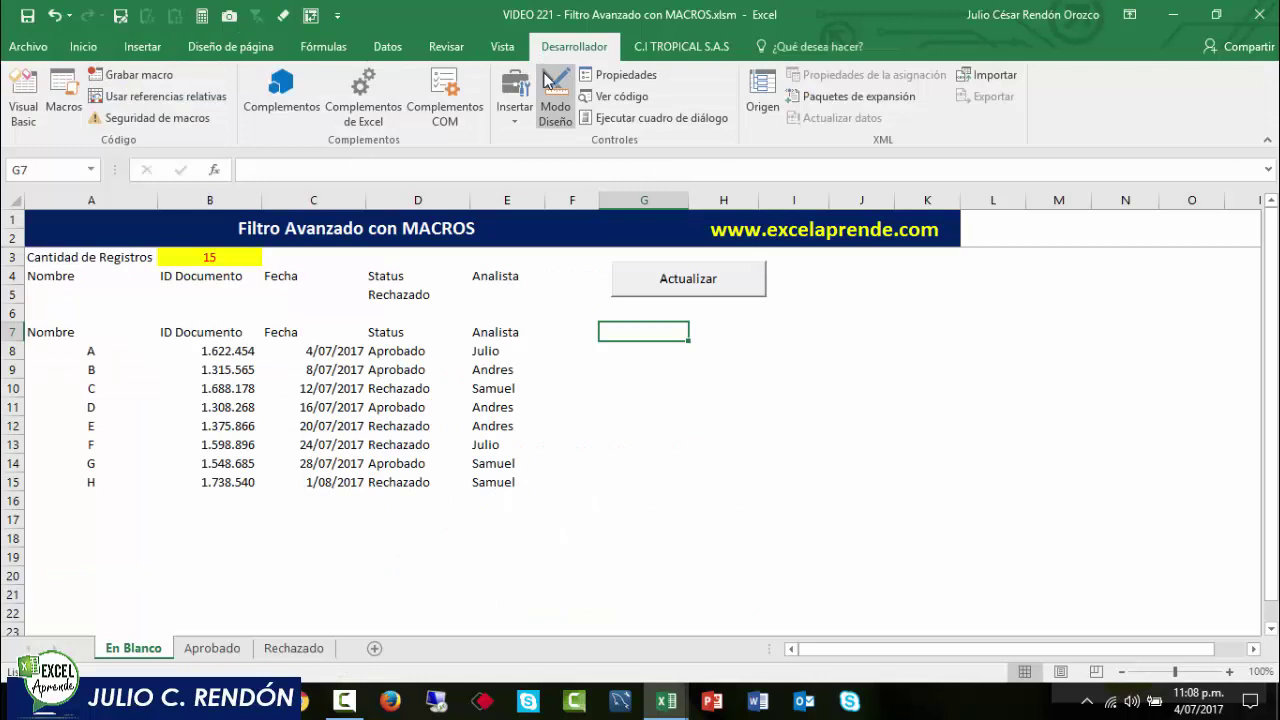
{"action": "left_click", "coordinate": [552, 100]}
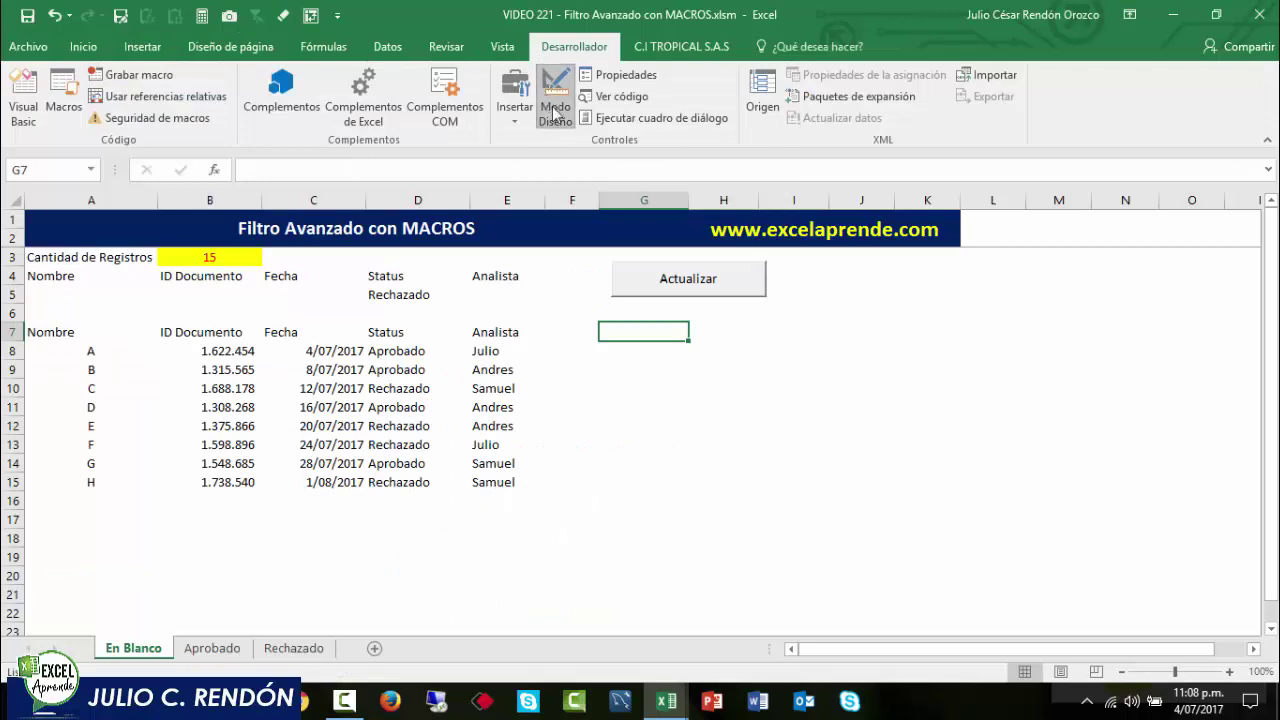
{"action": "double_click", "coordinate": [660, 281]}
{"action": "type", "text": "FiltroAvanzado"}
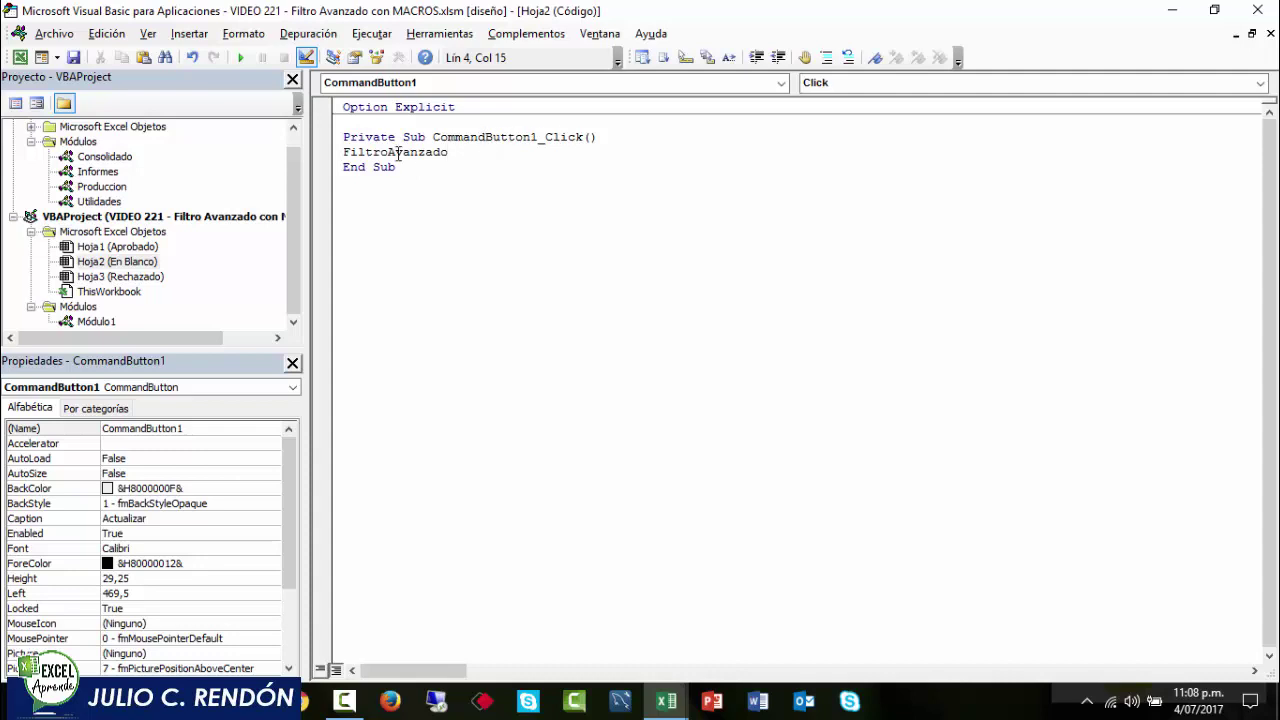
{"action": "right_click", "coordinate": [389, 152]}
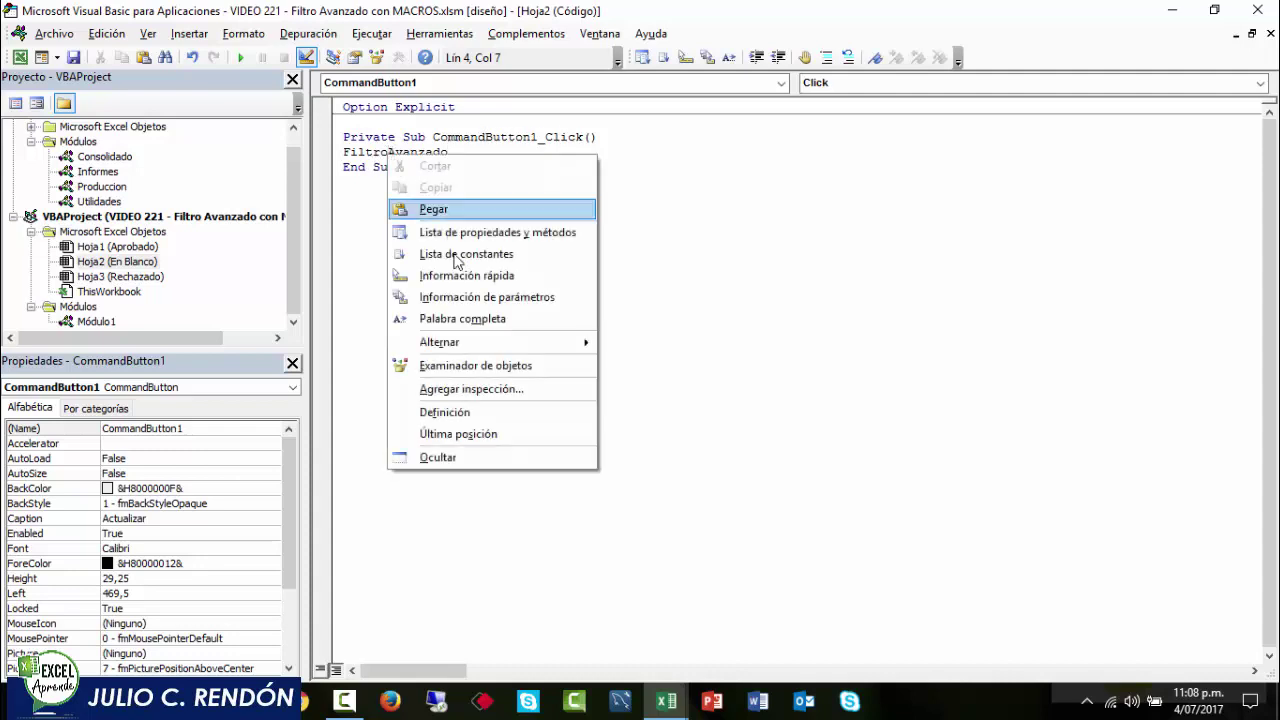
{"action": "left_click", "coordinate": [445, 413]}
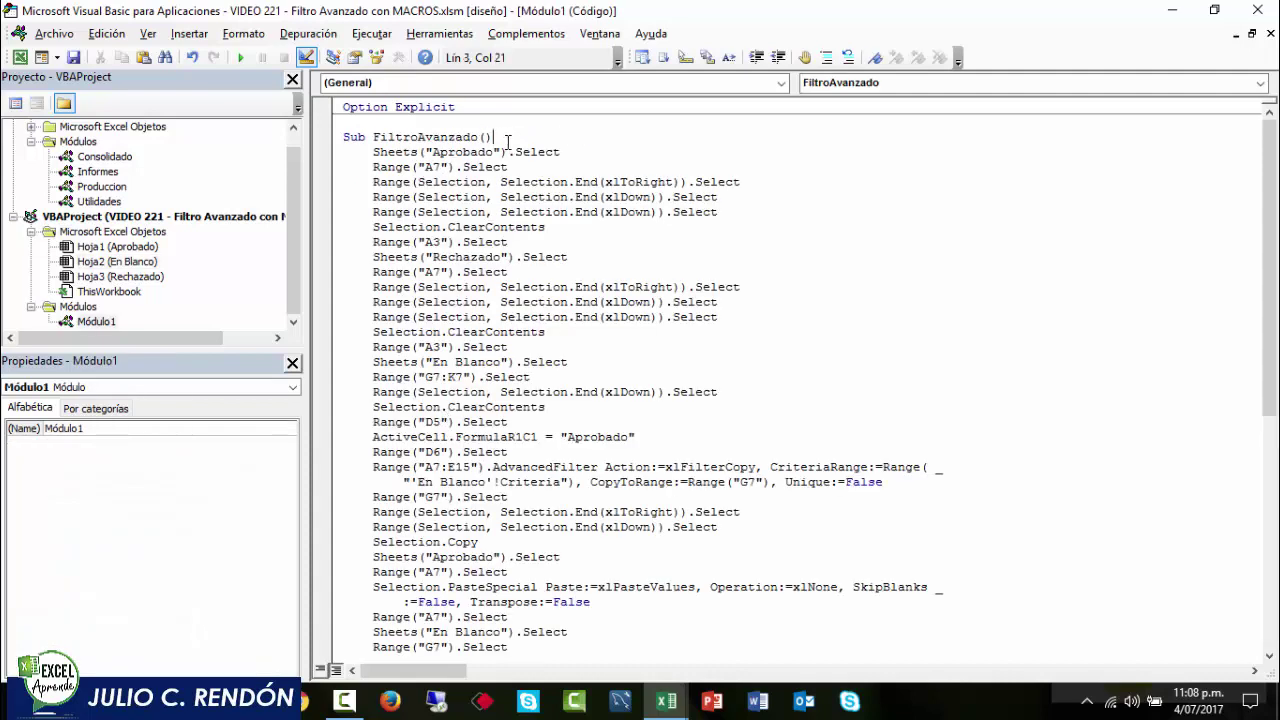
Below Sub FiltroAvanzado(), declare Dim var As String
{"action": "key", "text": "Return"}
{"action": "key", "text": "Return"}
{"action": "type", "text": "dim var"}
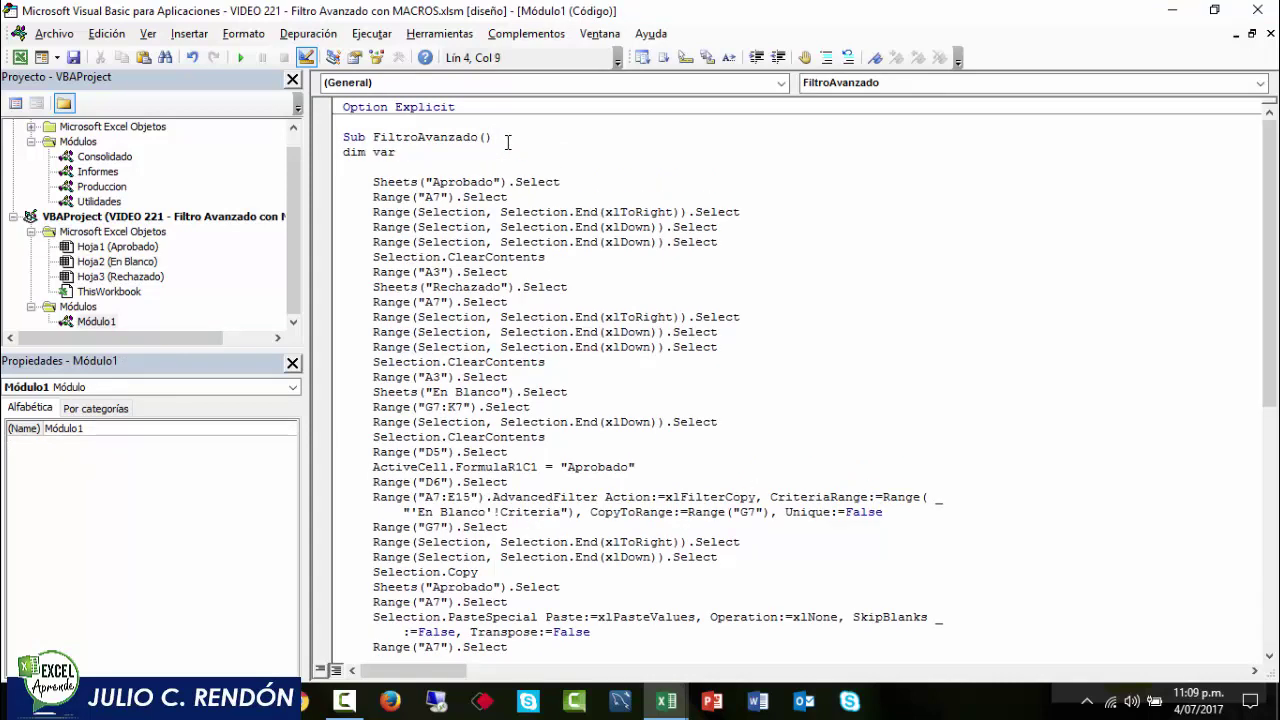
{"action": "type", "text": "as stri"}
{"action": "key", "text": "Tab"}
{"action": "key", "text": "Down"}
{"action": "double_click", "coordinate": [384, 153]}
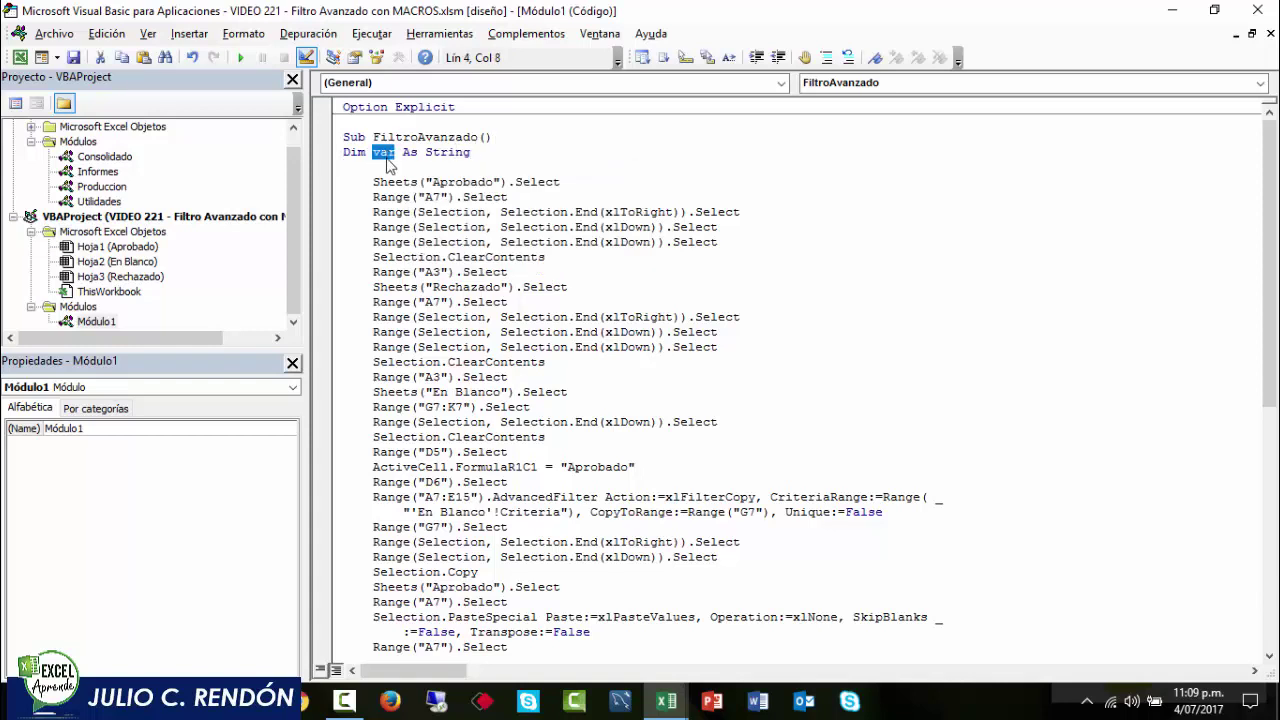
{"action": "left_click", "coordinate": [348, 167]}
Begin the line var = Hoja2.Range("") and check the record count in cell B3
{"action": "key", "text": "Return"}
{"action": "type", "text": "var=hoja"}
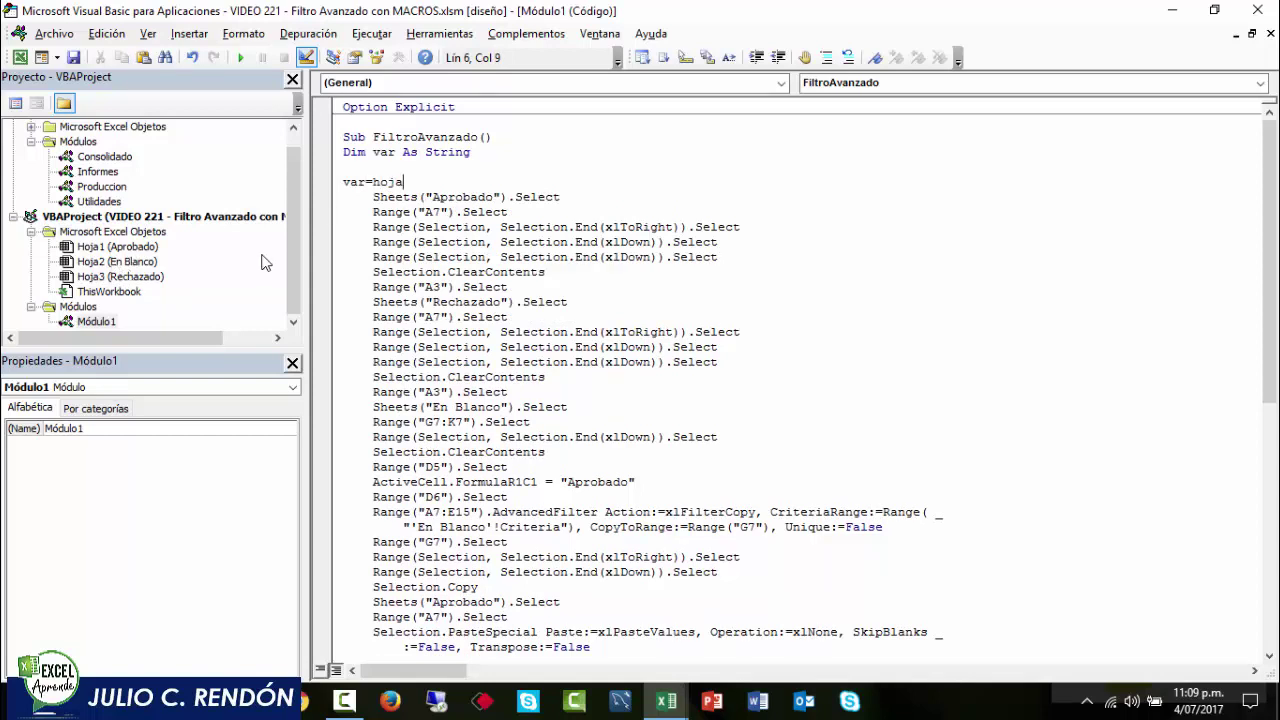
{"action": "type", "text": "2.ra"}
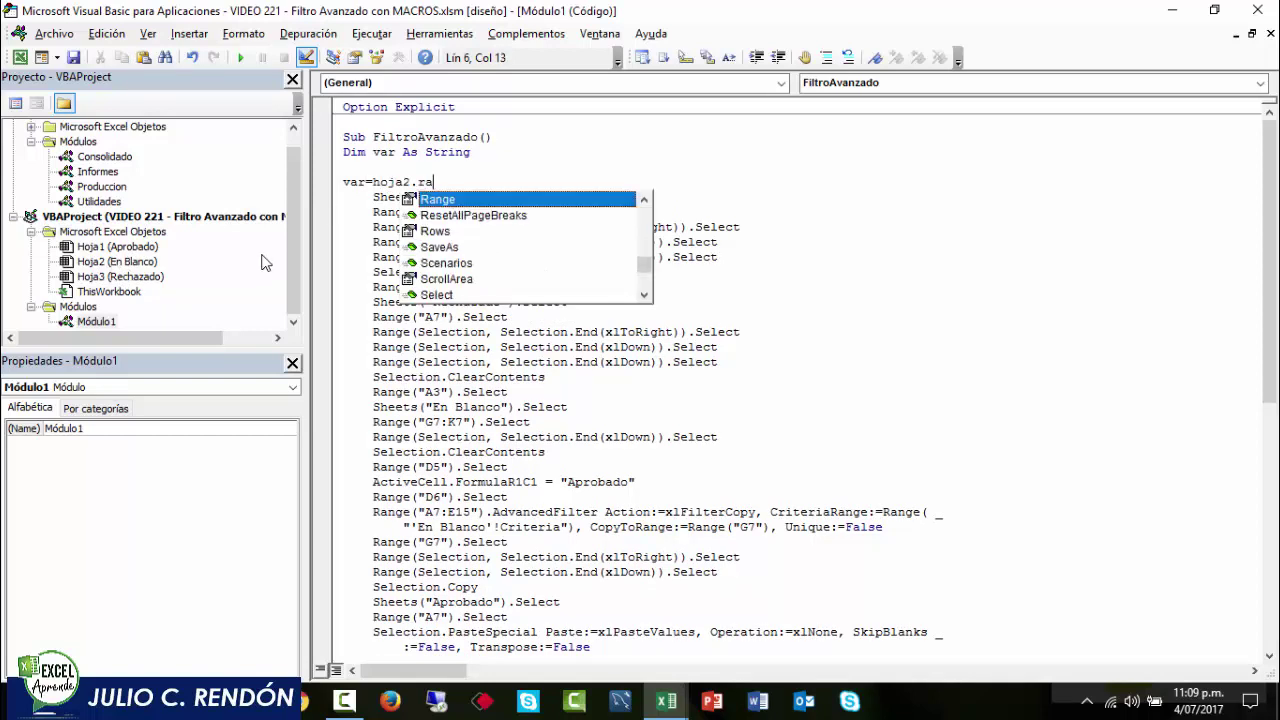
{"action": "key", "text": "Tab"}
{"action": "type", "text": "\"\""}
{"action": "key", "text": "shift+Left"}
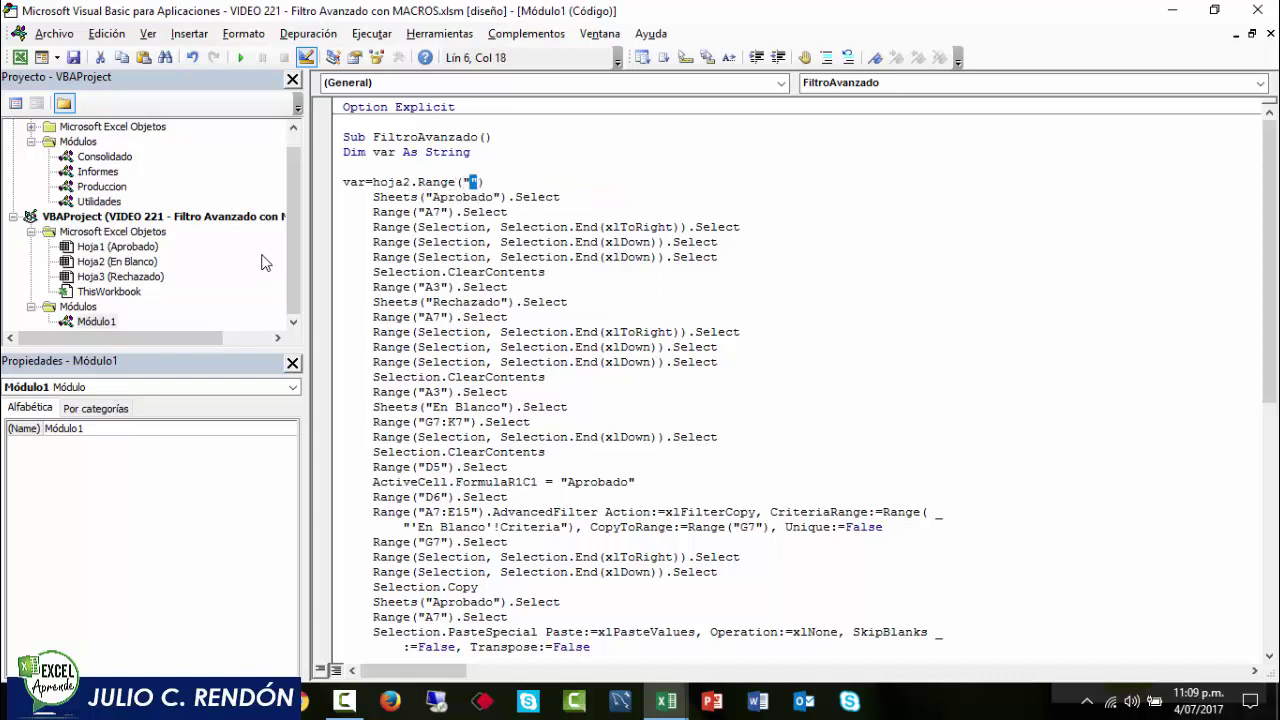
{"action": "left_click", "coordinate": [19, 57]}
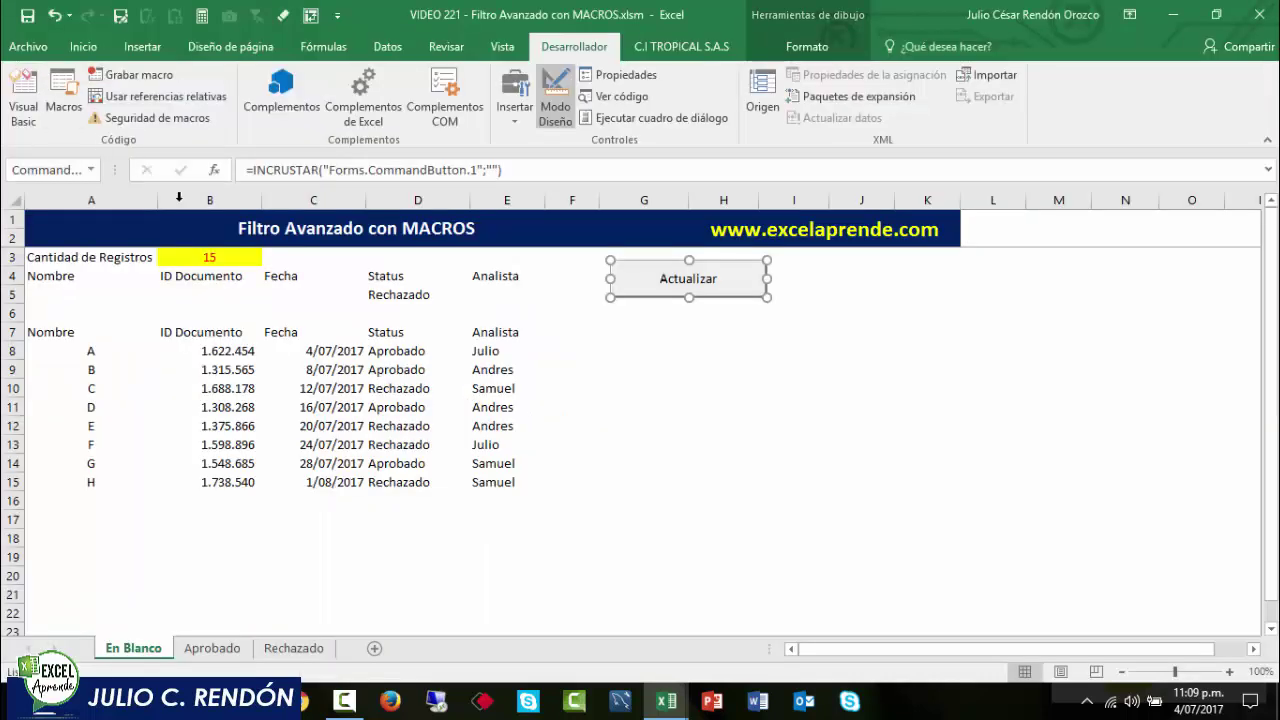
{"action": "left_click", "coordinate": [247, 252]}
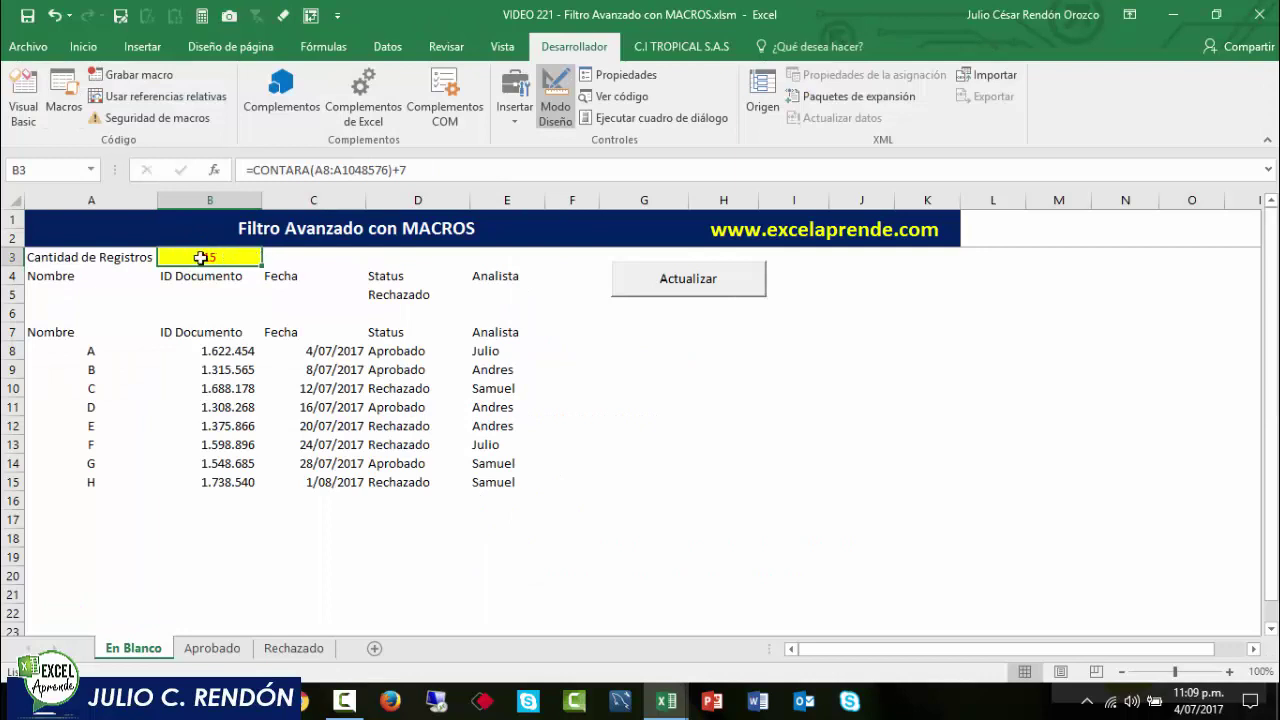
{"action": "left_click", "coordinate": [24, 100]}
Complete the assignment as var = Hoja2.Range("B3").Value
{"action": "left_click", "coordinate": [468, 180]}
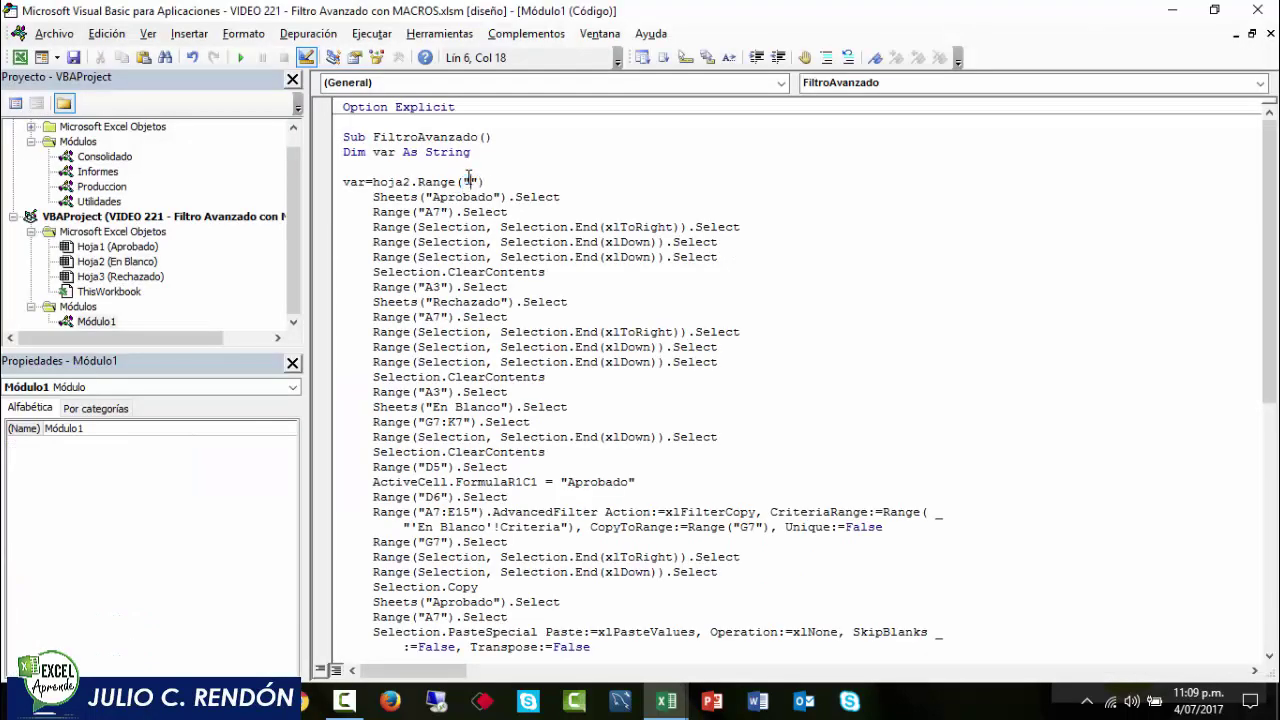
{"action": "type", "text": "B3"}
{"action": "key", "text": "End"}
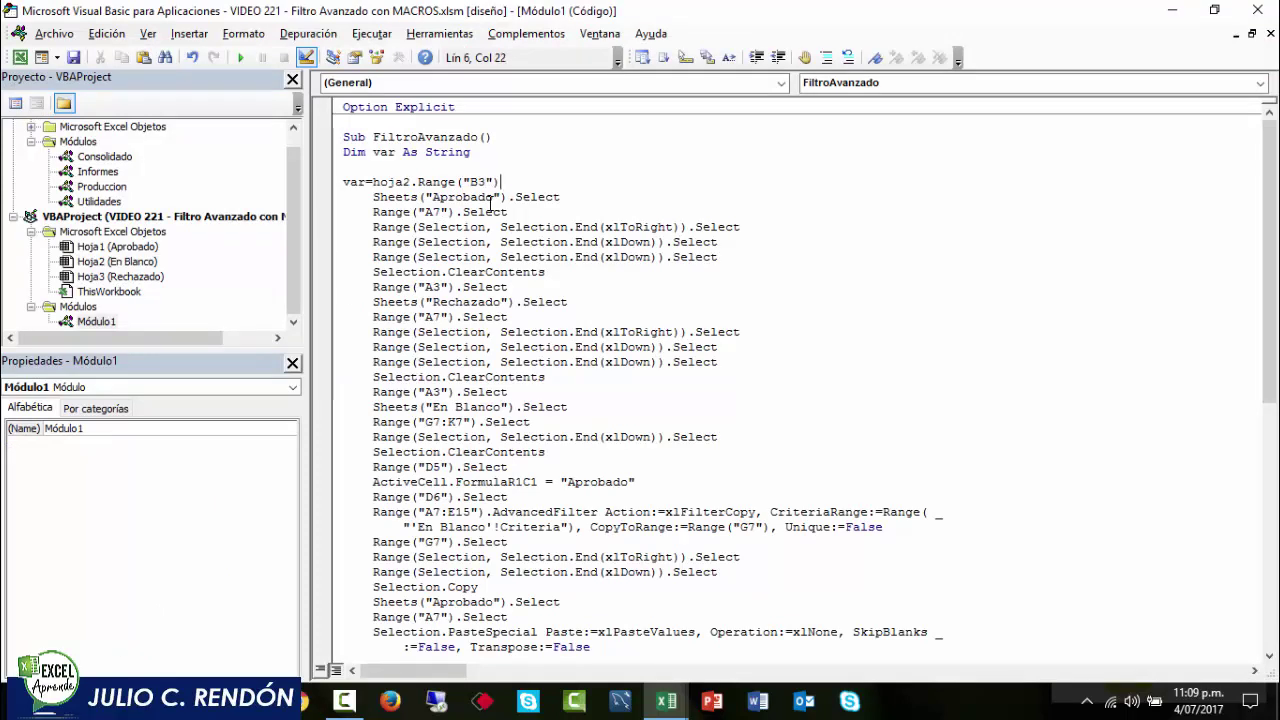
{"action": "type", "text": ".value"}
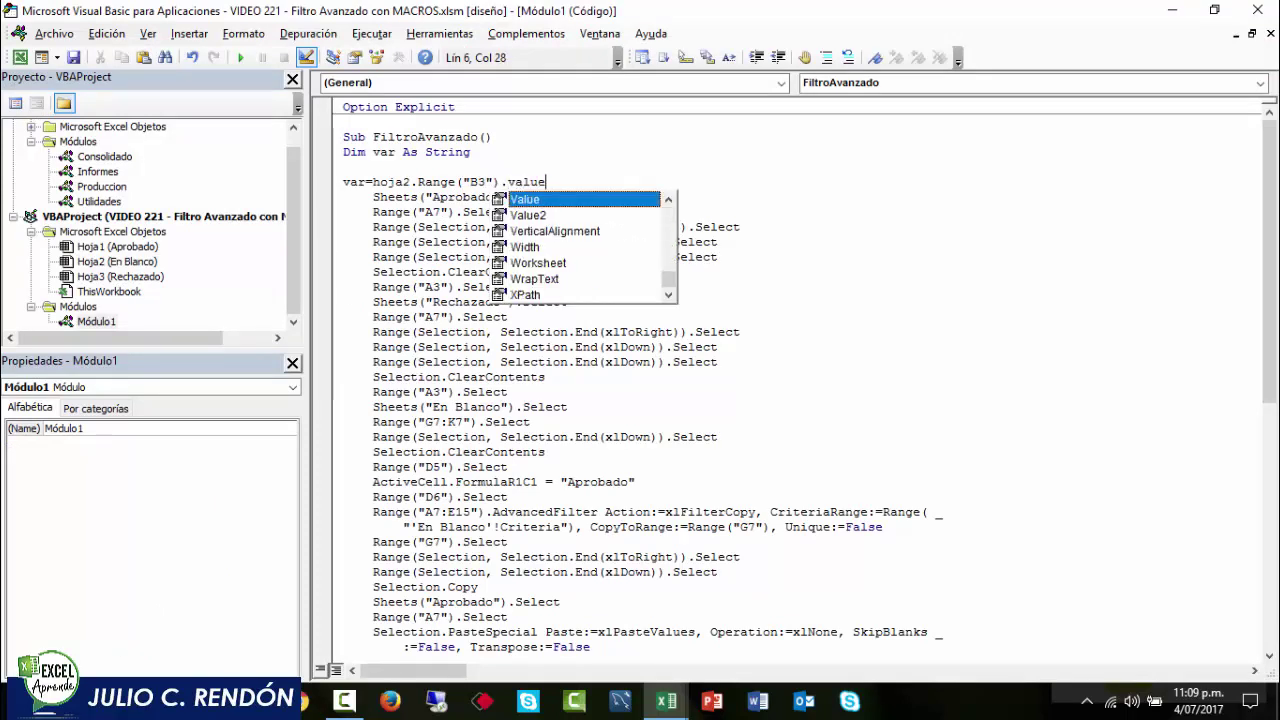
{"action": "key", "text": "Return"}
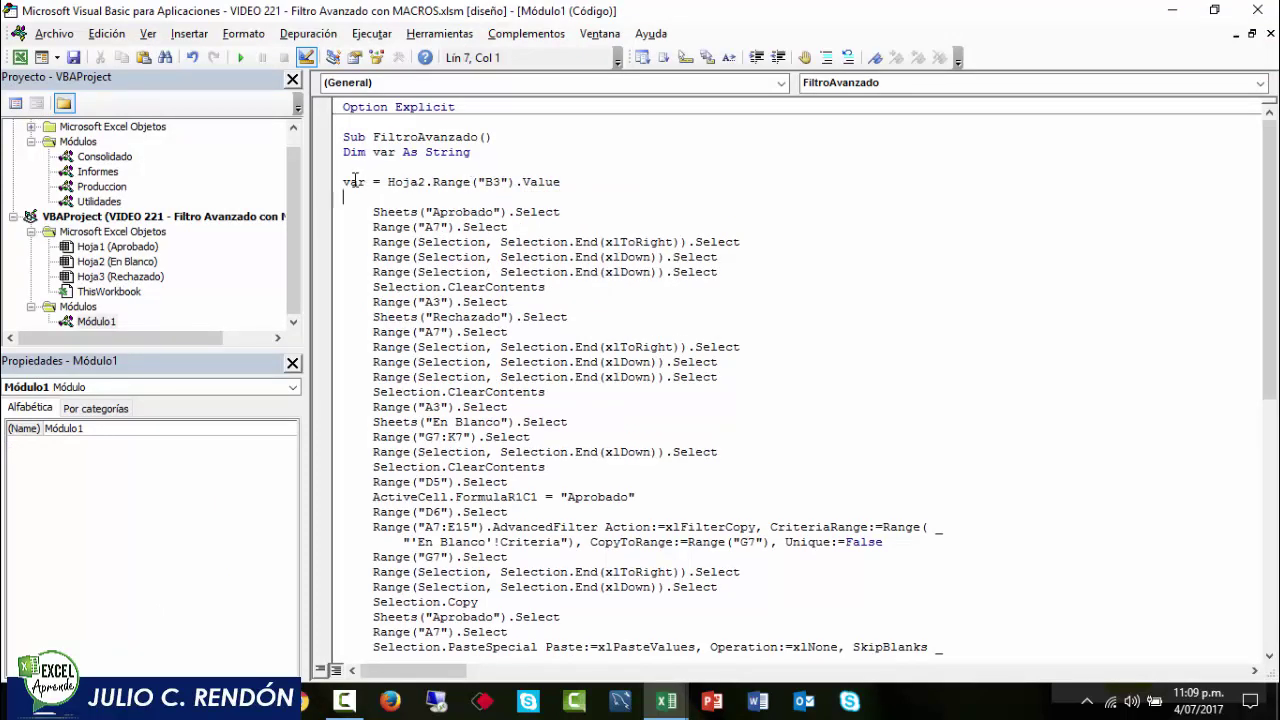
{"action": "double_click", "coordinate": [355, 181]}
Select E15 in the Aprobado filter's A7:E15 range and check the data rows and B3 count in Excel
{"action": "left_click", "coordinate": [558, 228]}
{"action": "scroll", "coordinate": [450, 445], "scroll_direction": "down", "scroll_amount": 2}
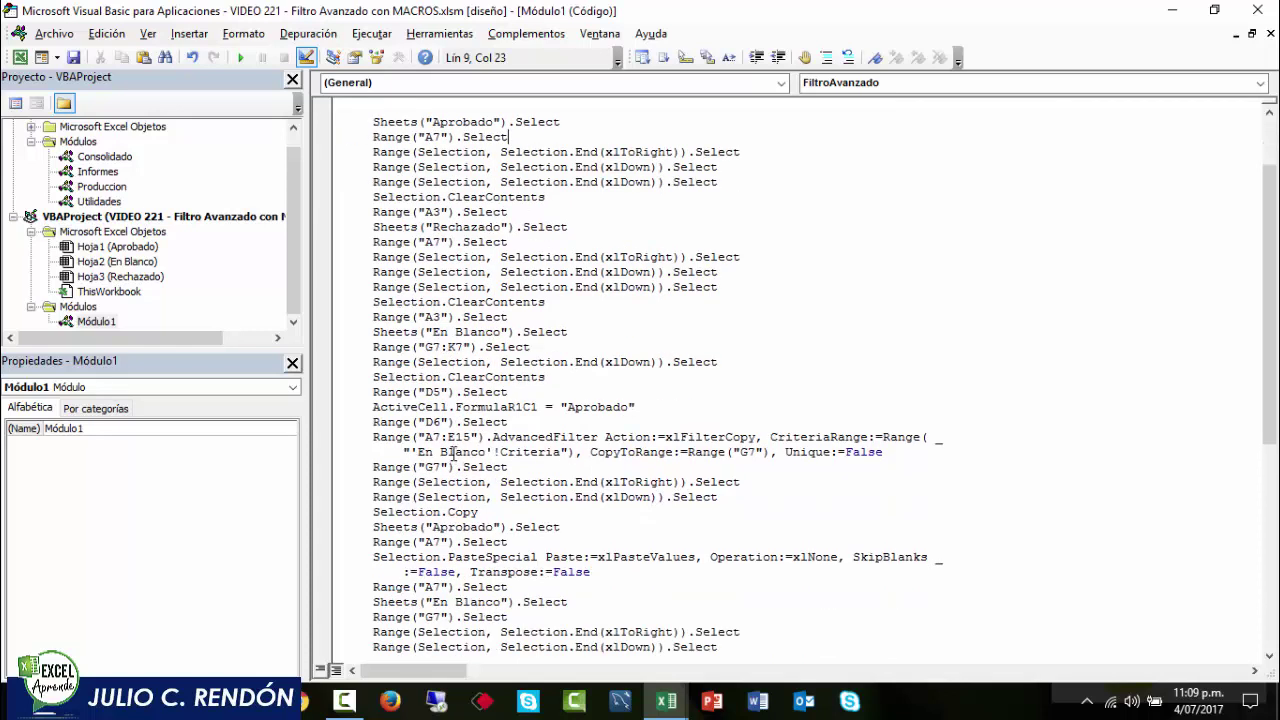
{"action": "left_click_drag", "start_coordinate": [375, 437], "coordinate": [957, 440]}
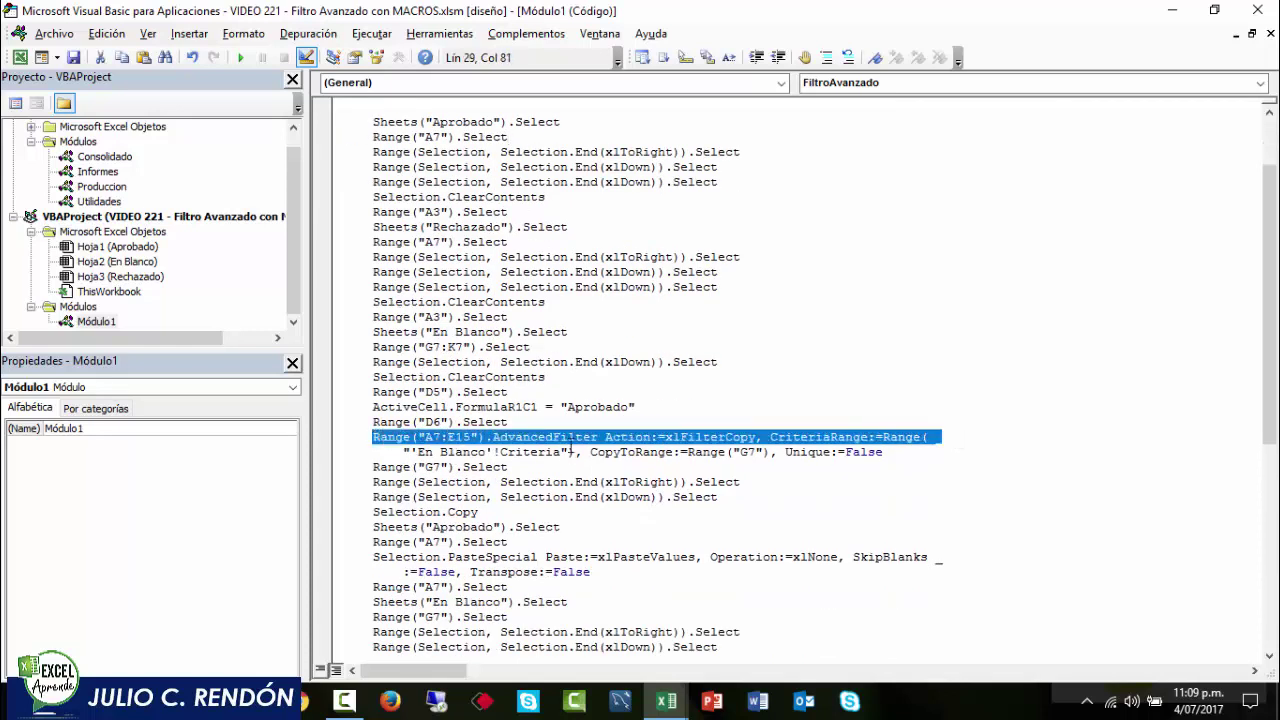
{"action": "left_click", "coordinate": [467, 437]}
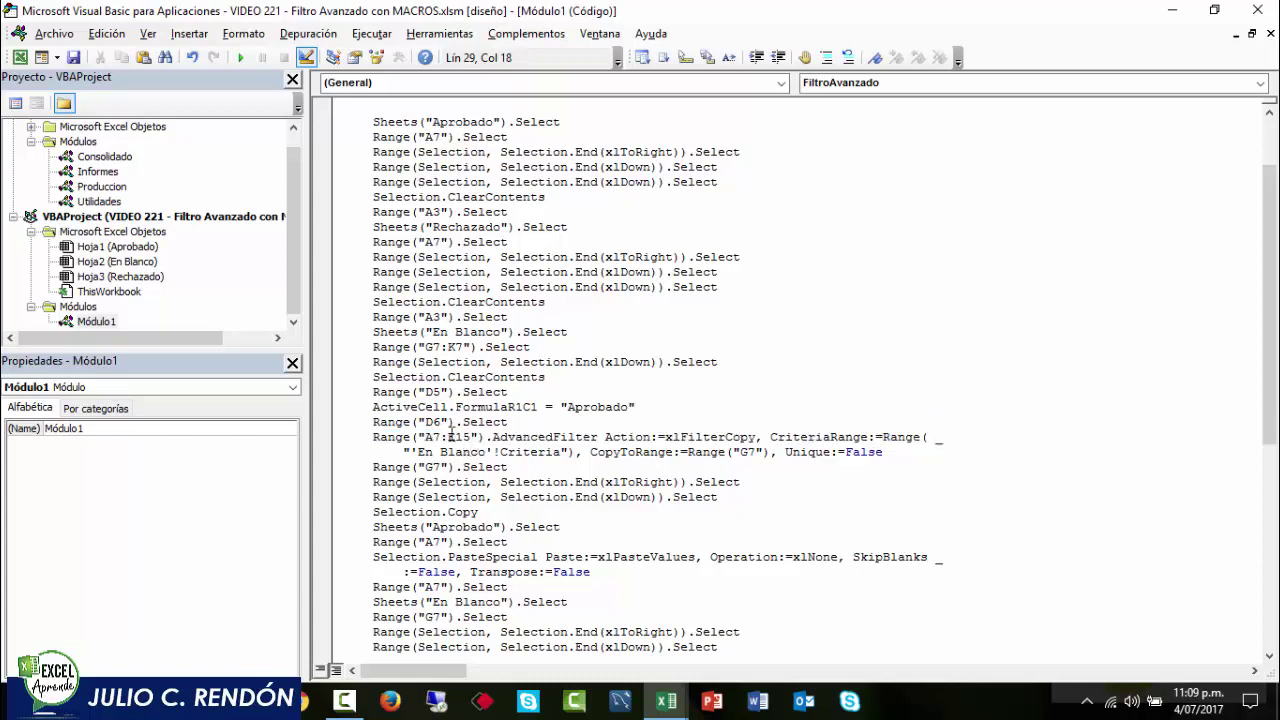
{"action": "left_click_drag", "start_coordinate": [448, 437], "coordinate": [472, 437]}
{"action": "left_click", "coordinate": [19, 57]}
{"action": "mouse_move", "coordinate": [60, 482]}
{"action": "left_mouse_down"}
{"action": "mouse_move", "coordinate": [490, 465]}
{"action": "mouse_move", "coordinate": [492, 480]}
{"action": "left_mouse_up"}
{"action": "left_click", "coordinate": [80, 333]}
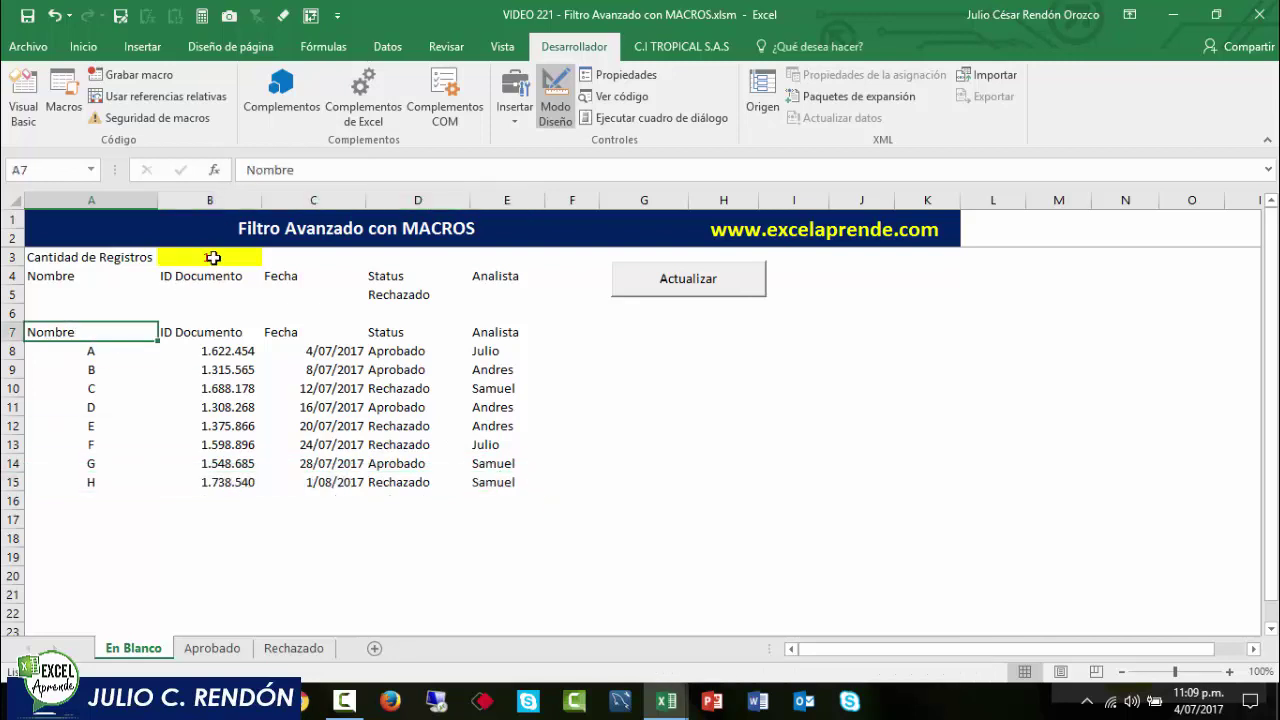
{"action": "left_click", "coordinate": [213, 258]}
{"action": "left_click_drag", "start_coordinate": [86, 497], "coordinate": [80, 575]}
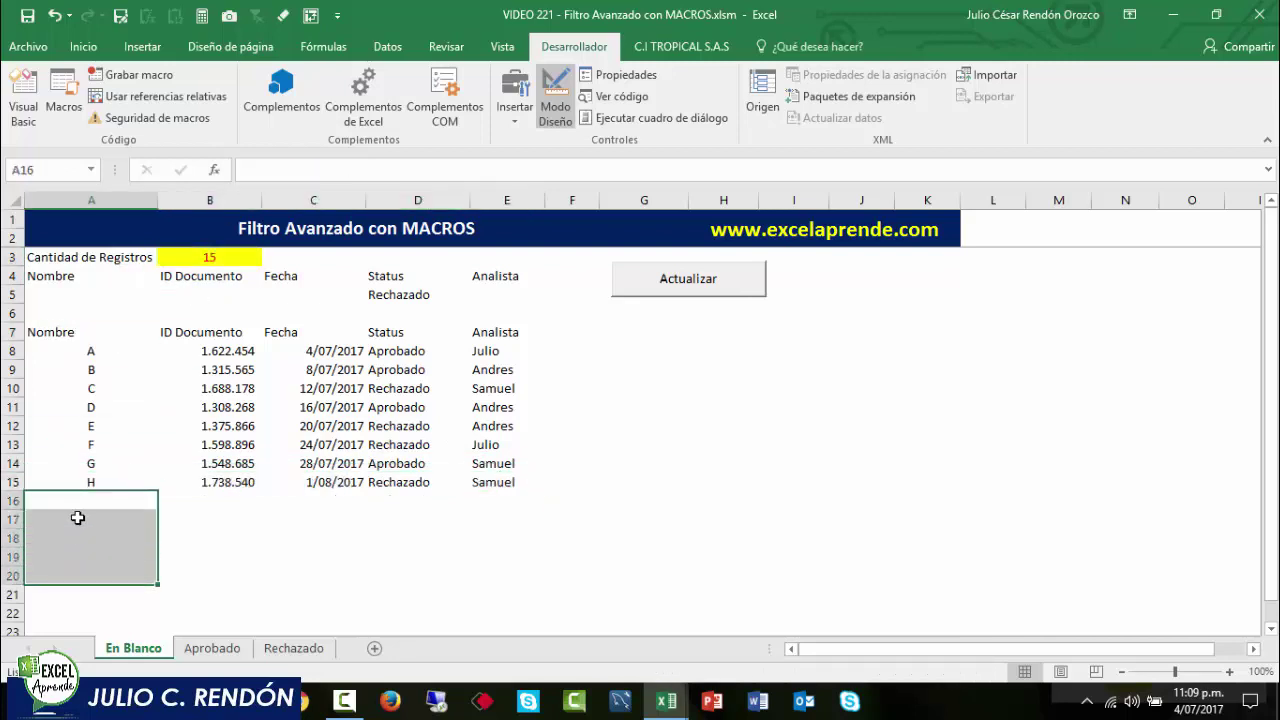
{"action": "left_click", "coordinate": [80, 496]}
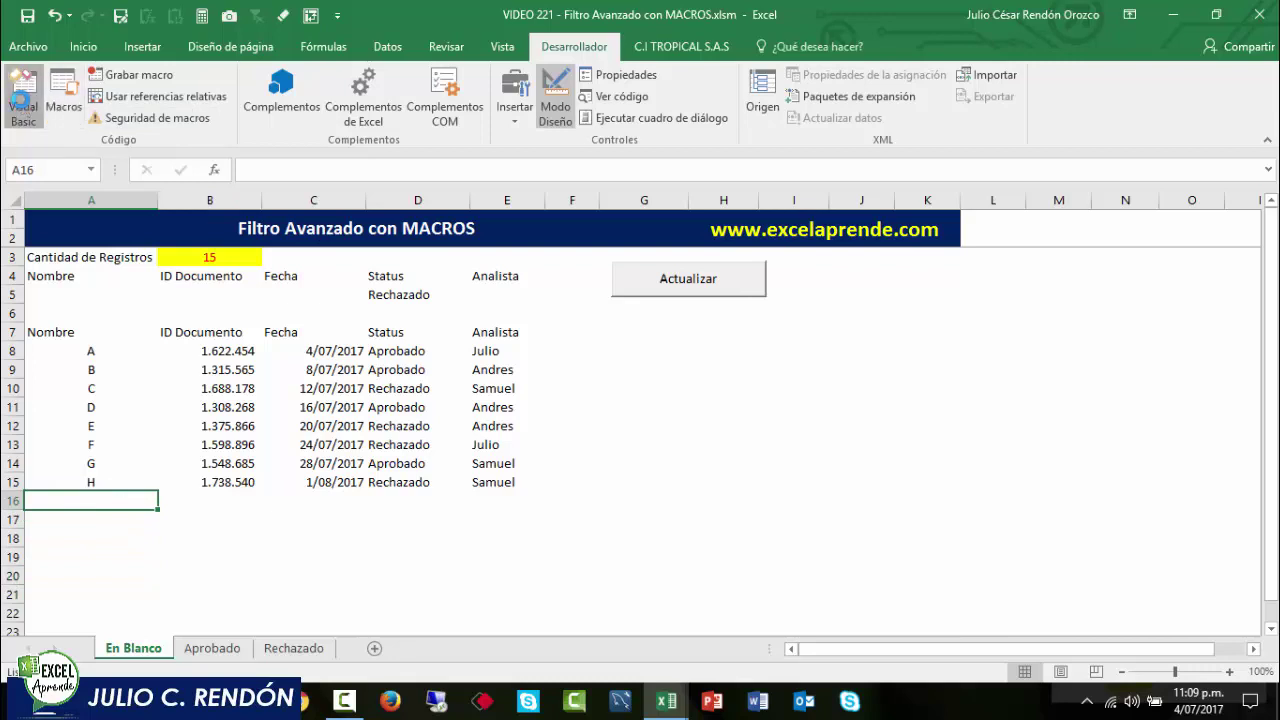
{"action": "left_click", "coordinate": [22, 104]}
Replace row 15 so the range reads Range("A7:E" + LTrim(var))
{"action": "left_click", "coordinate": [466, 437]}
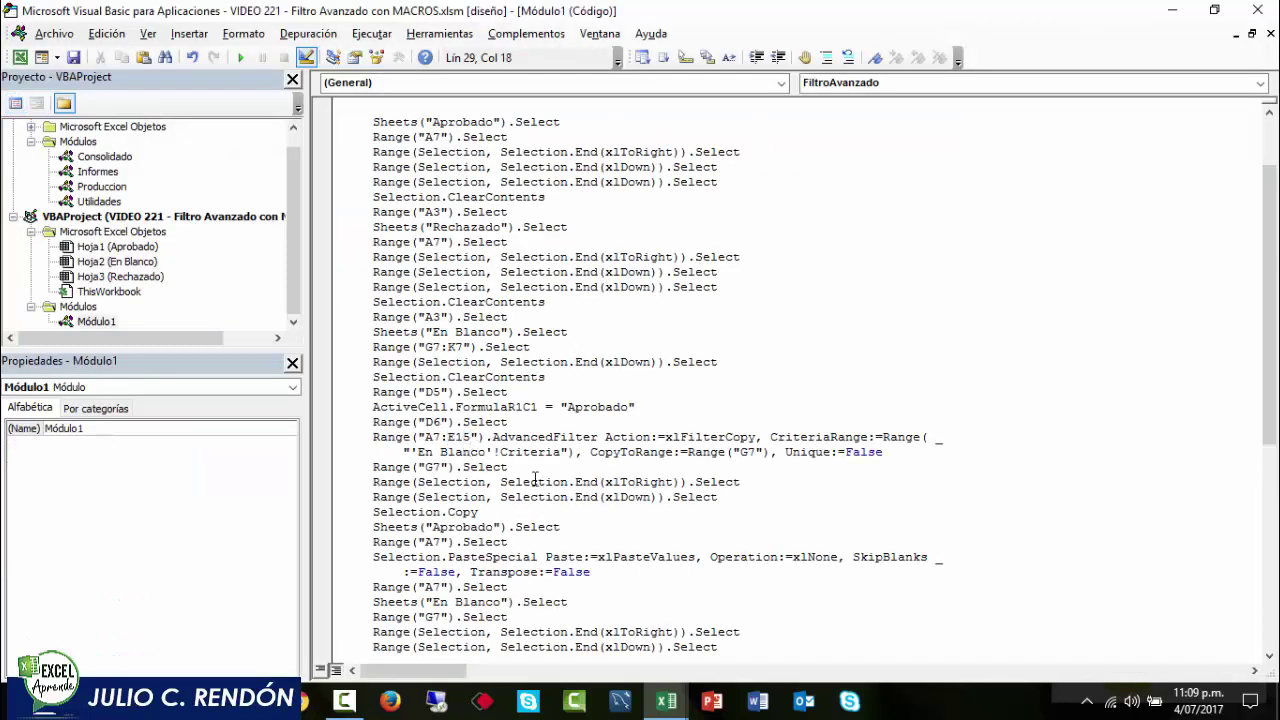
{"action": "key", "text": "BackSpace"}
{"action": "key", "text": "BackSpace"}
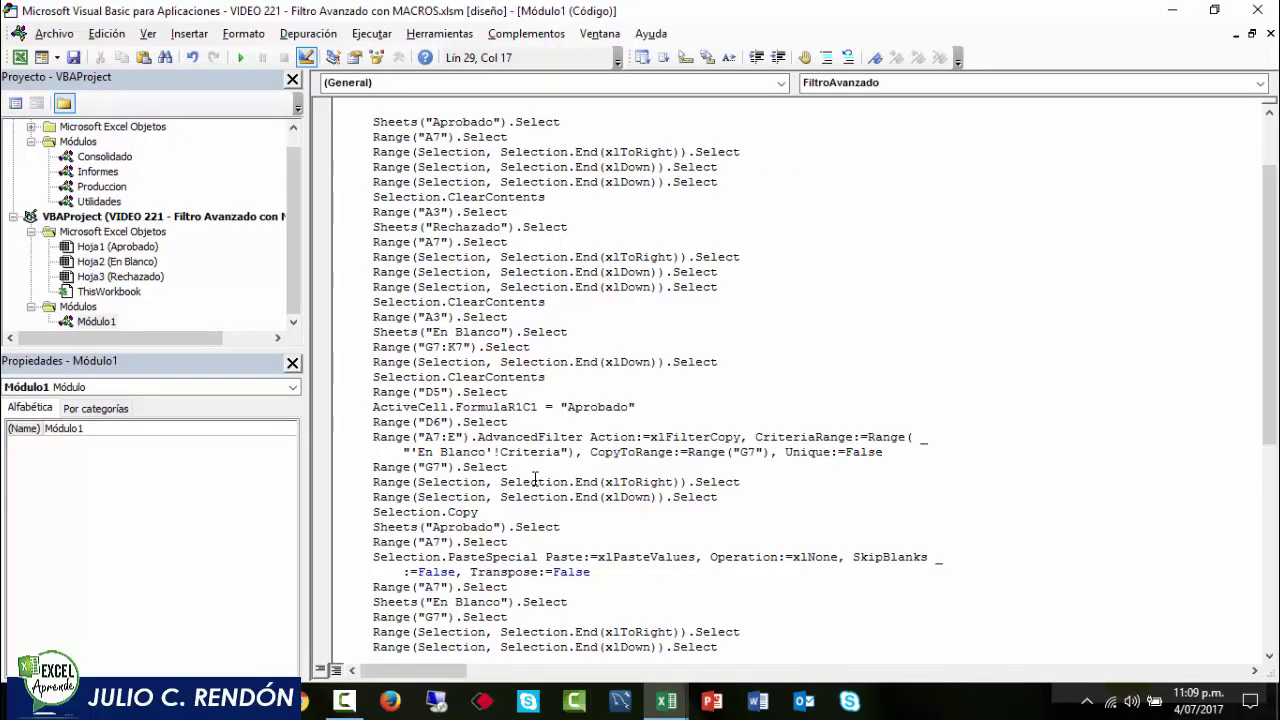
{"action": "type", "text": "+ltri"}
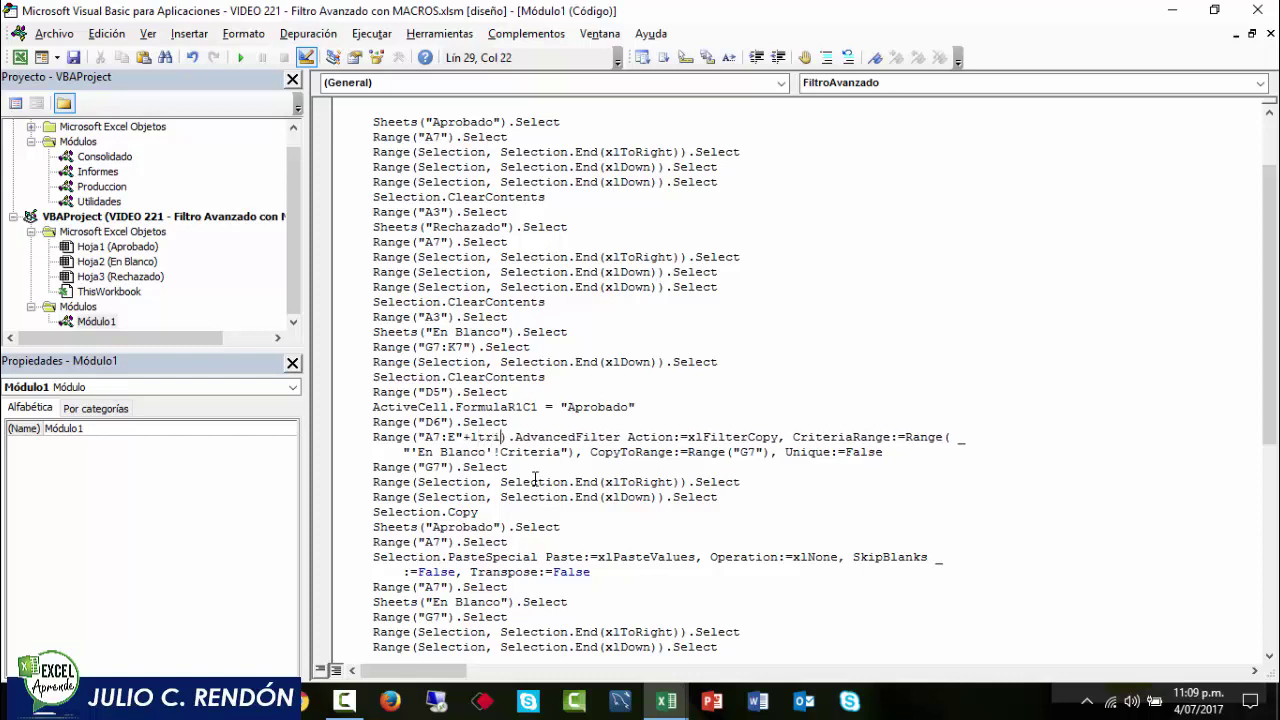
{"action": "type", "text": "m(var"}
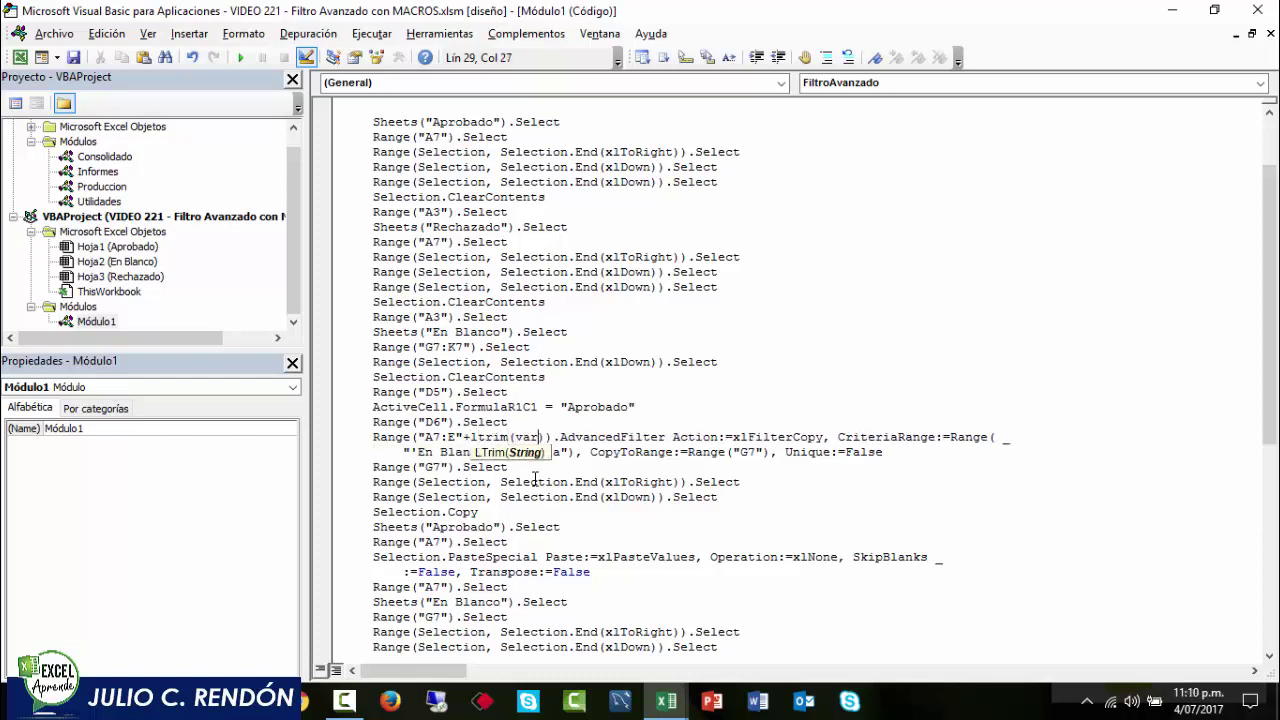
{"action": "key", "text": "Down"}
{"action": "key", "text": "Right"}
{"action": "key", "text": "Right"}
{"action": "key", "text": "Right"}
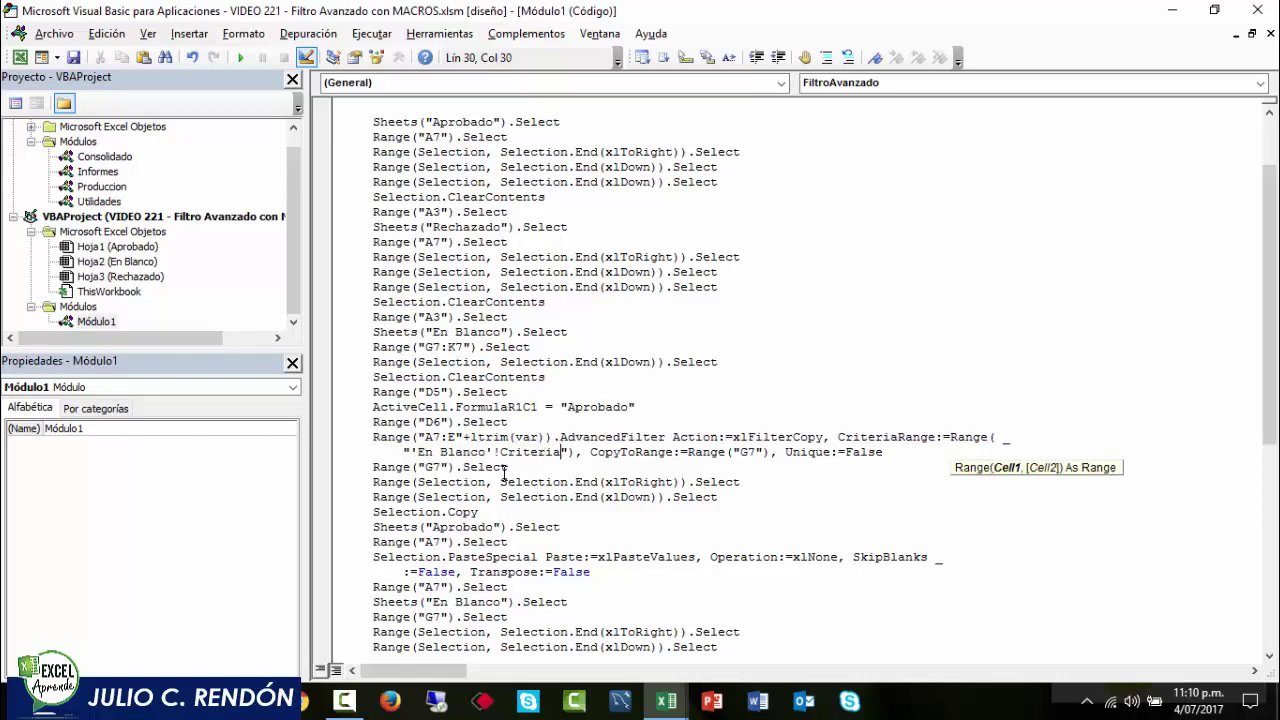
{"action": "left_click_drag", "start_coordinate": [424, 437], "coordinate": [441, 437]}
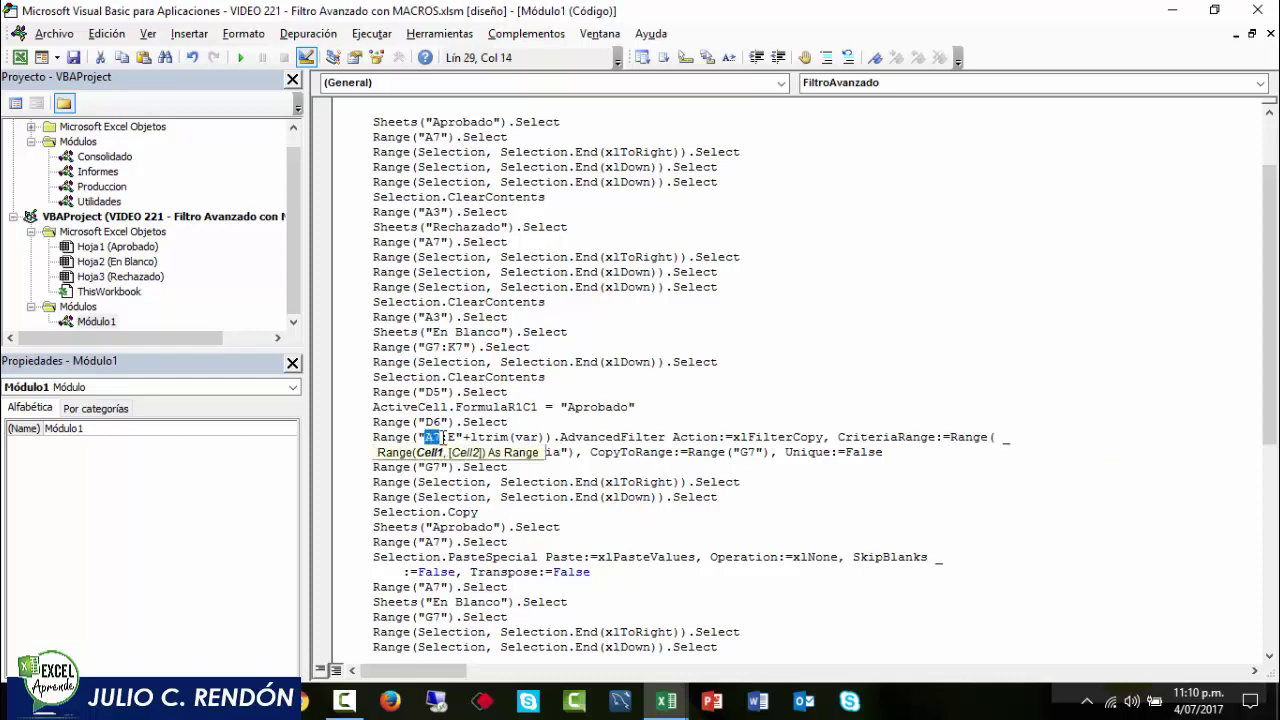
{"action": "left_click", "coordinate": [528, 437]}
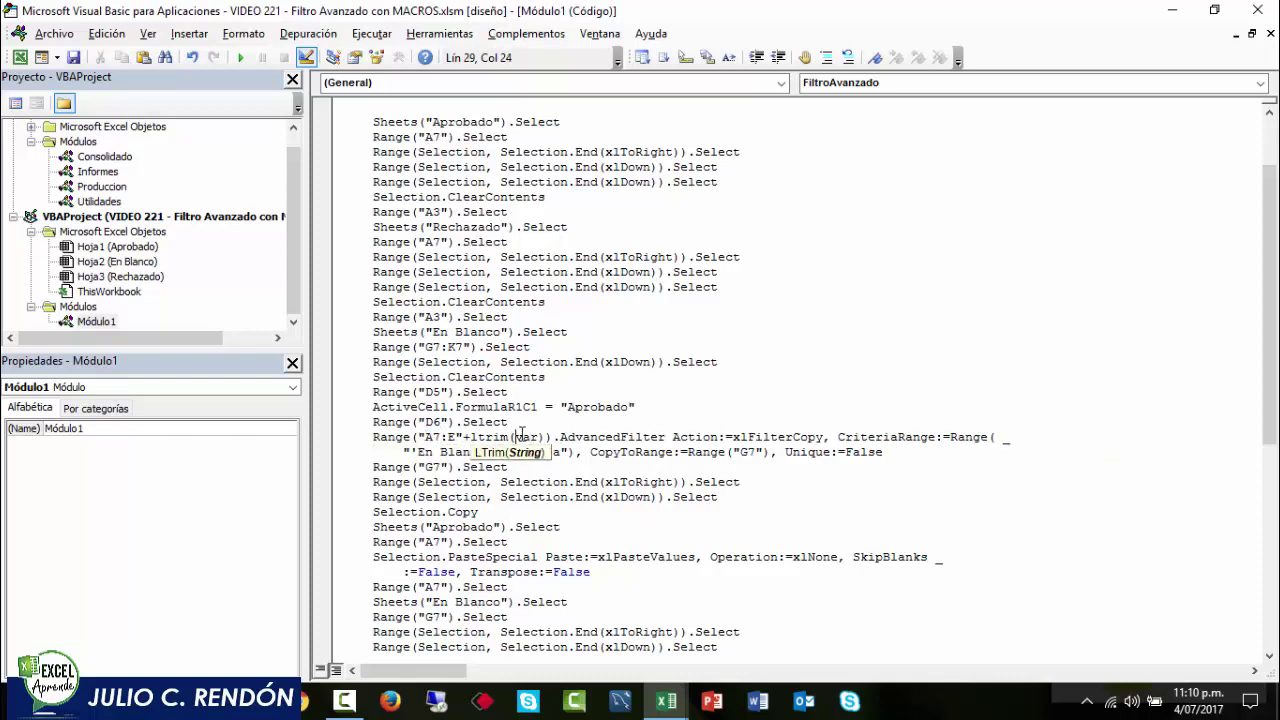
{"action": "double_click", "coordinate": [520, 437]}
{"action": "left_click", "coordinate": [921, 452]}
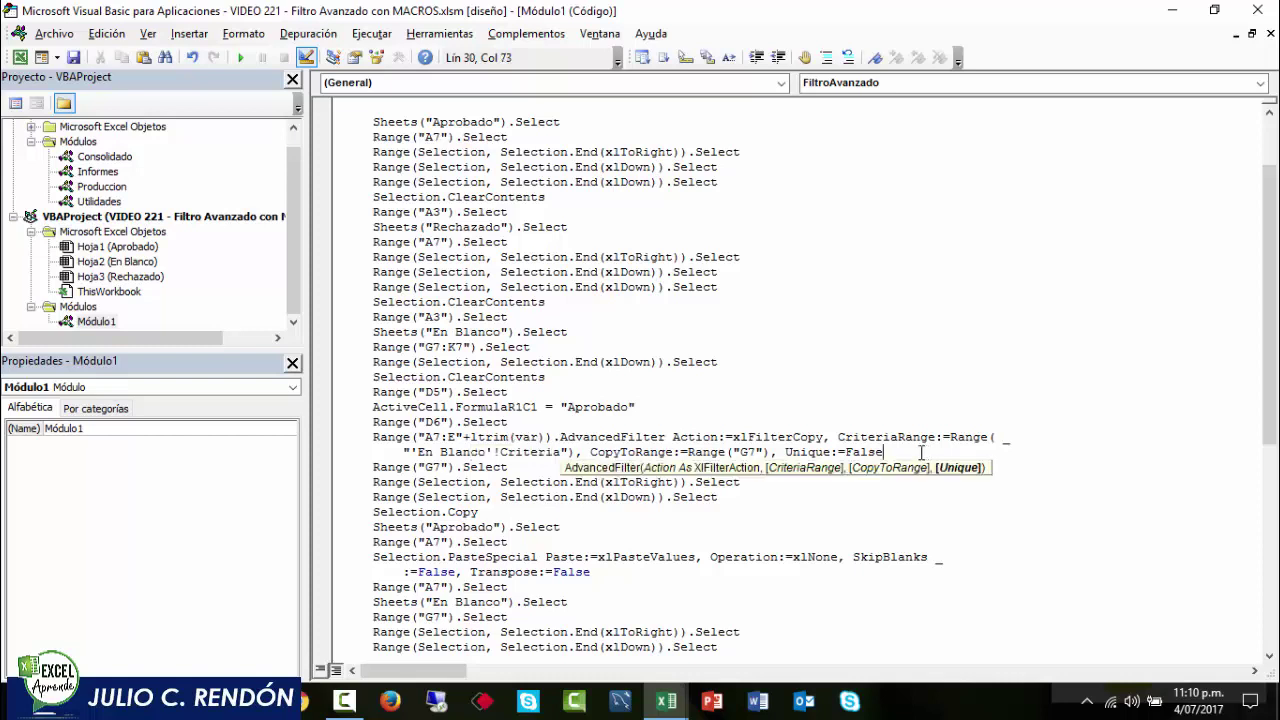
{"action": "left_click", "coordinate": [494, 512]}
{"action": "scroll", "coordinate": [494, 512], "scroll_direction": "down", "scroll_amount": 1}
{"action": "scroll", "coordinate": [494, 512], "scroll_direction": "down", "scroll_amount": 3}
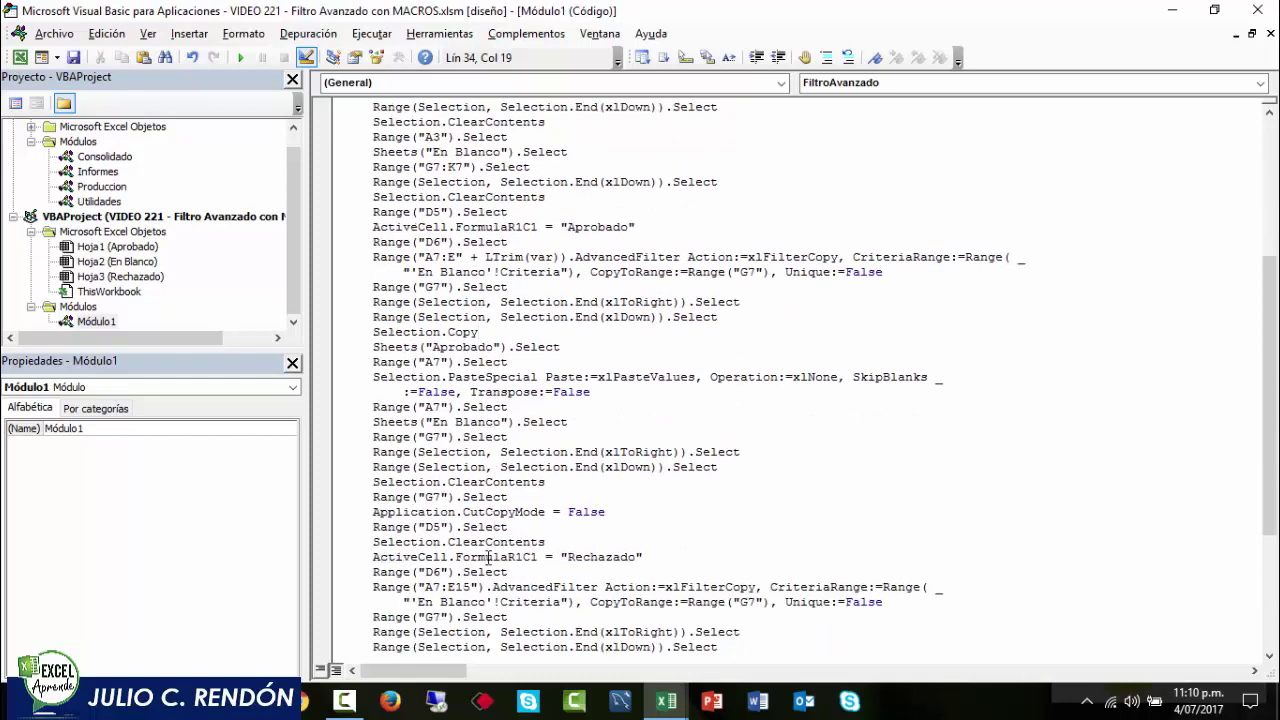
Change the Rechazado filter's range to Range("A7:E" + LTrim(var)), dismissing the interim compile error
{"action": "scroll", "coordinate": [488, 557], "scroll_direction": "down", "scroll_amount": 2}
{"action": "left_click", "coordinate": [473, 497]}
{"action": "key", "text": "BackSpace"}
{"action": "key", "text": "BackSpace"}
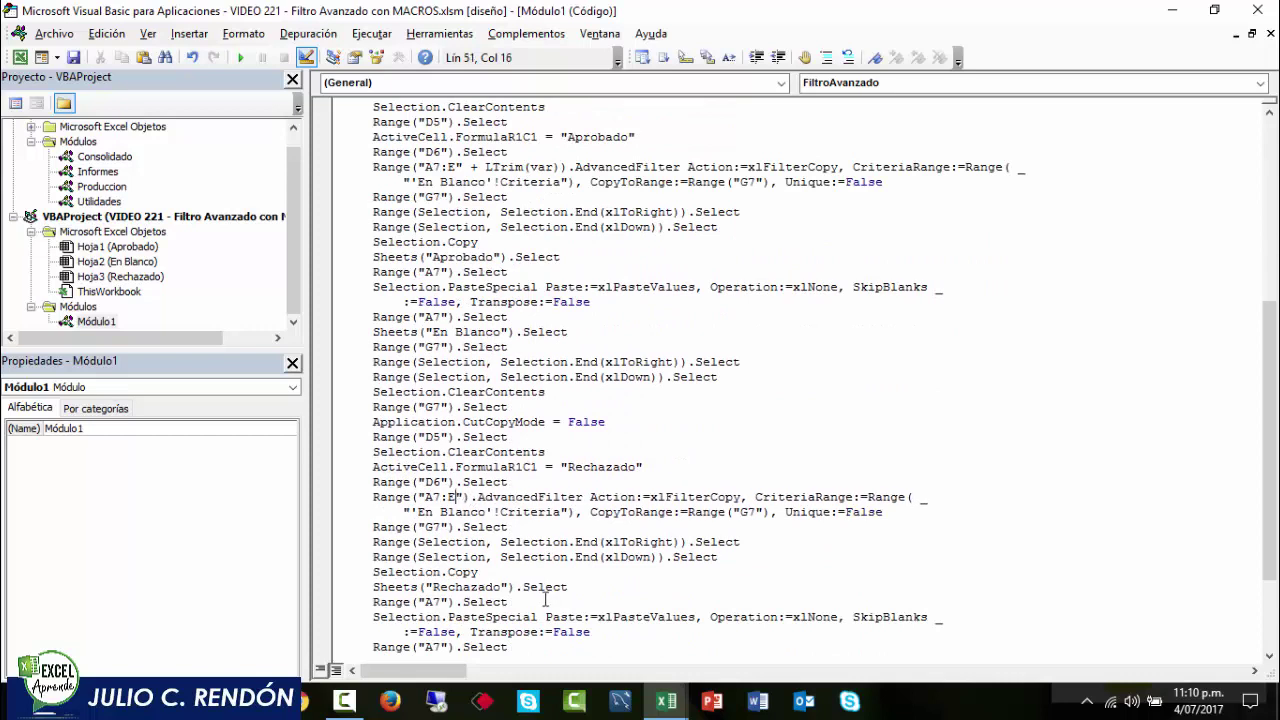
{"action": "type", "text": "+"}
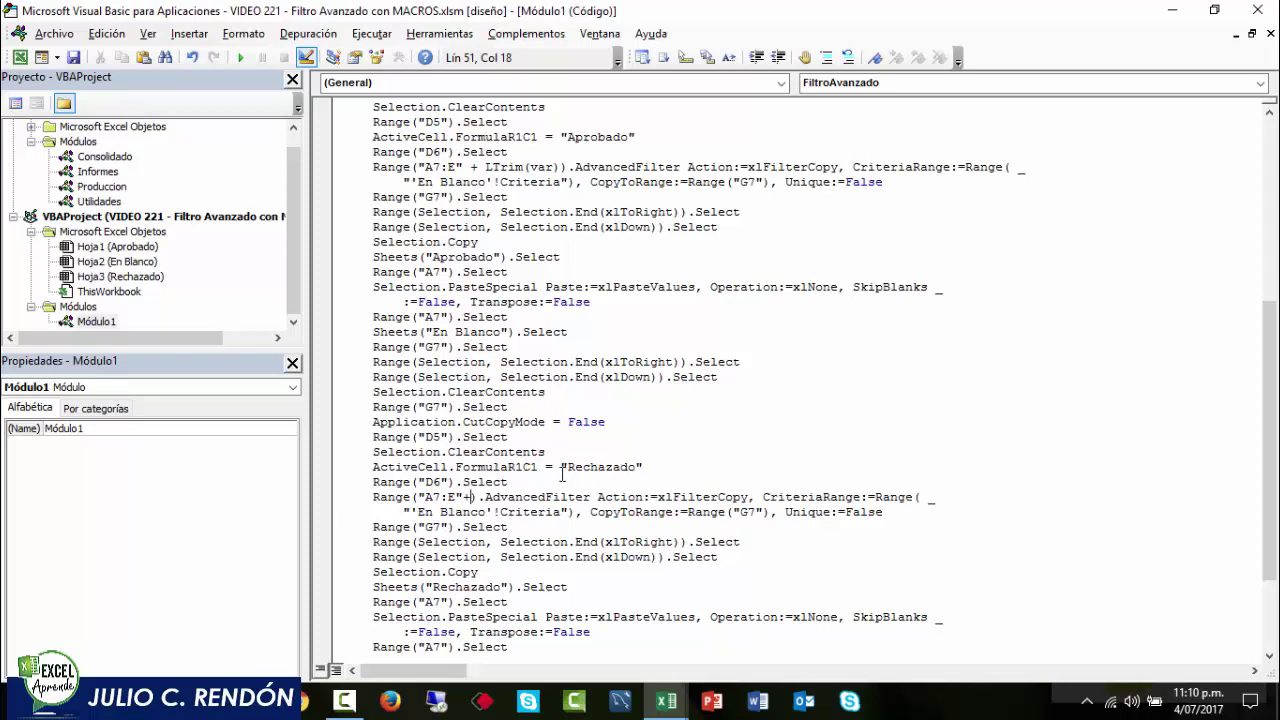
{"action": "left_click", "coordinate": [563, 467]}
{"action": "left_click", "coordinate": [617, 427]}
{"action": "left_click_drag", "start_coordinate": [567, 467], "coordinate": [635, 466]}
{"action": "left_click", "coordinate": [470, 498]}
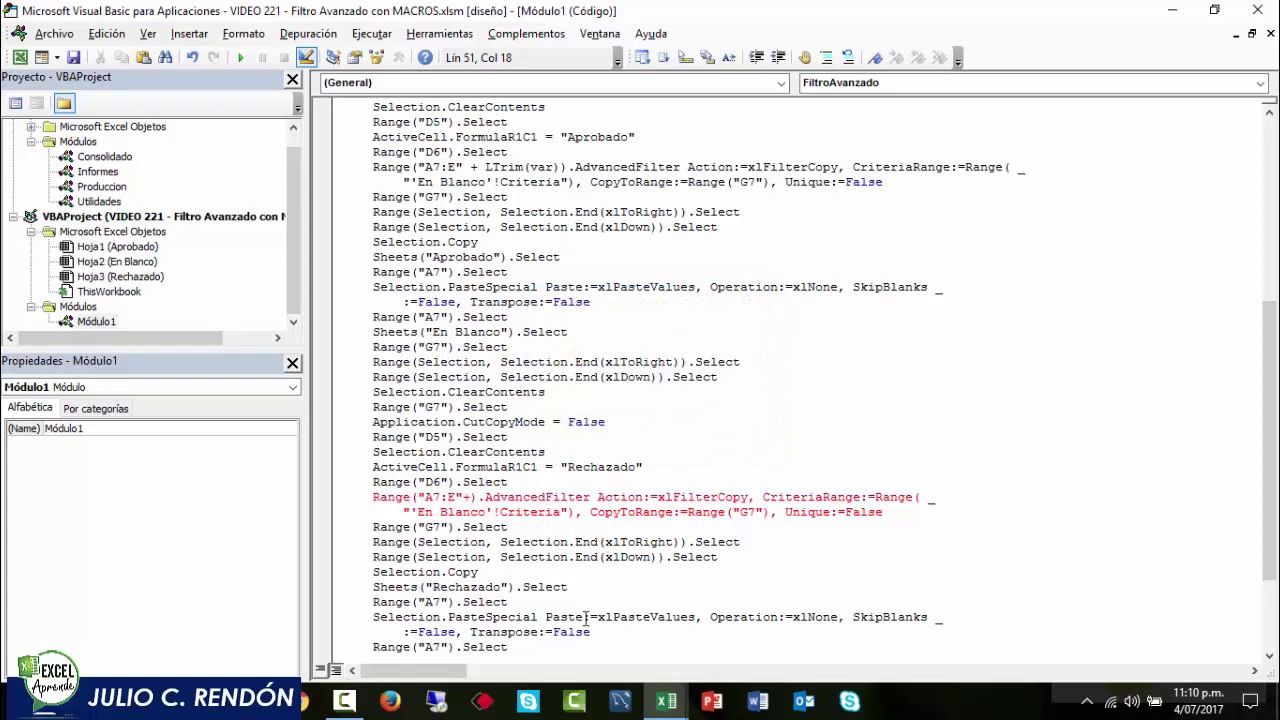
{"action": "type", "text": "ltrim"}
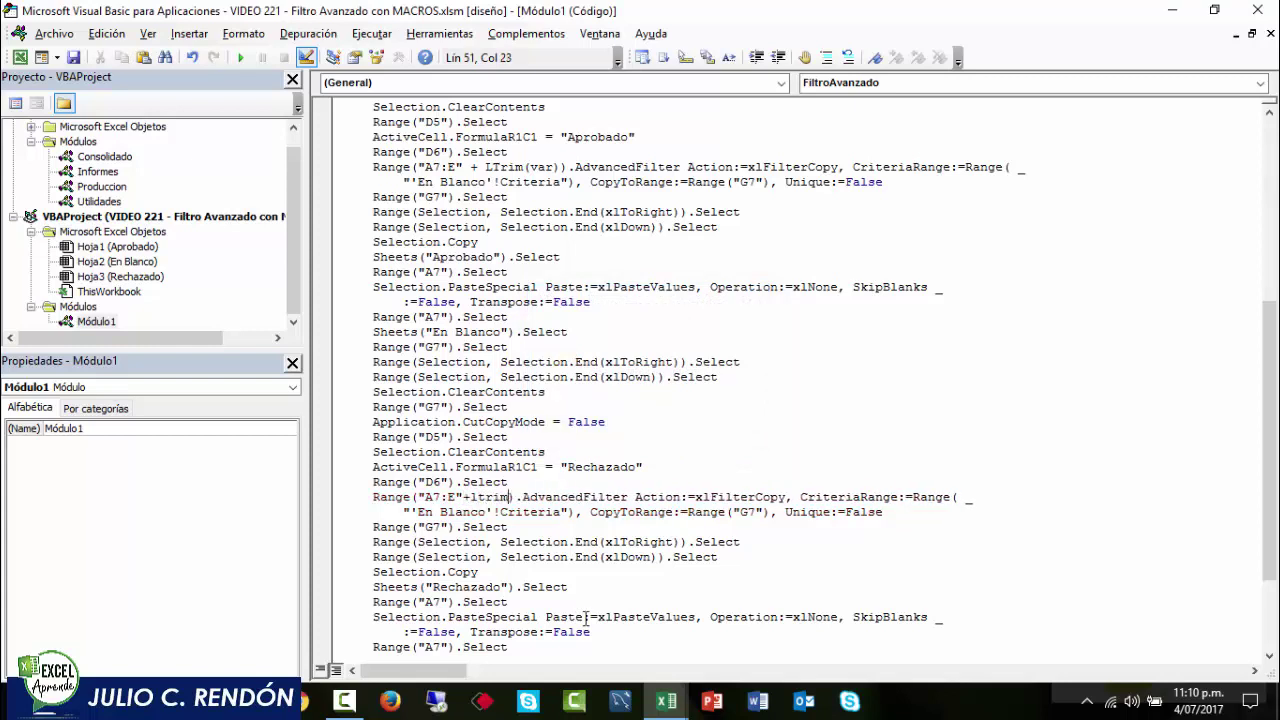
{"action": "type", "text": "(var"}
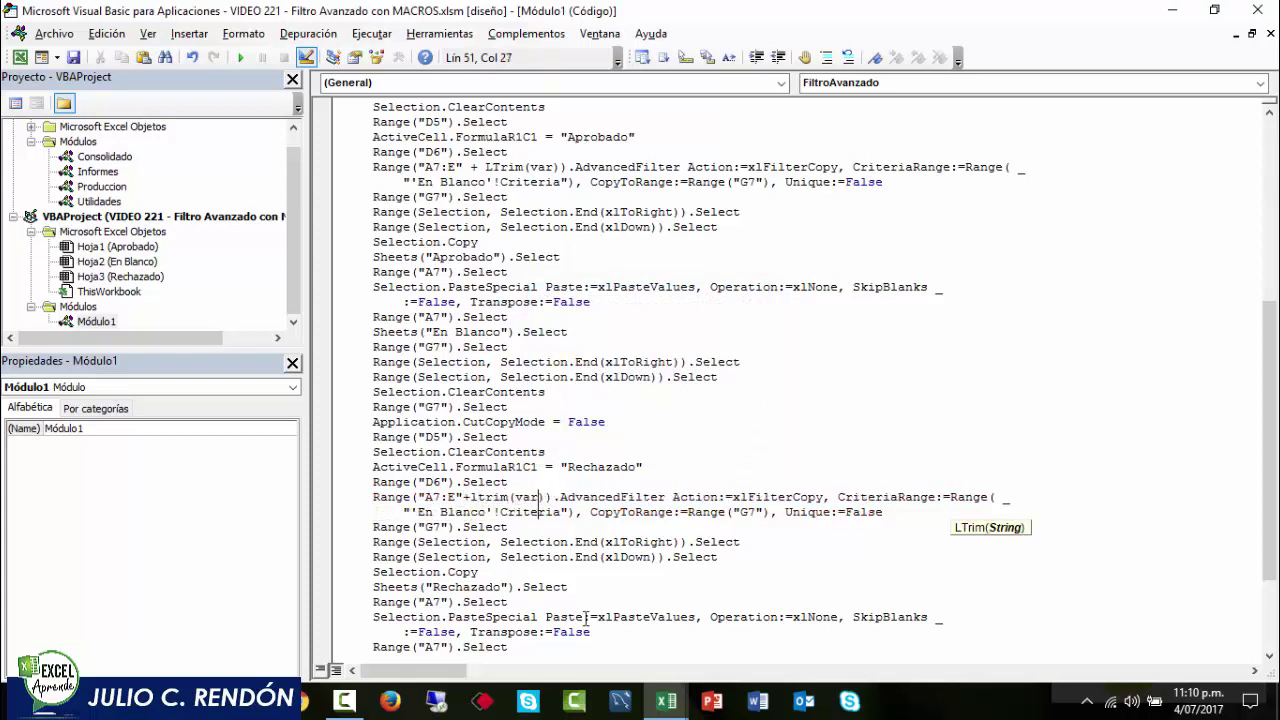
{"action": "key", "text": "Down"}
{"action": "scroll", "coordinate": [544, 459], "scroll_direction": "down", "scroll_amount": 3}
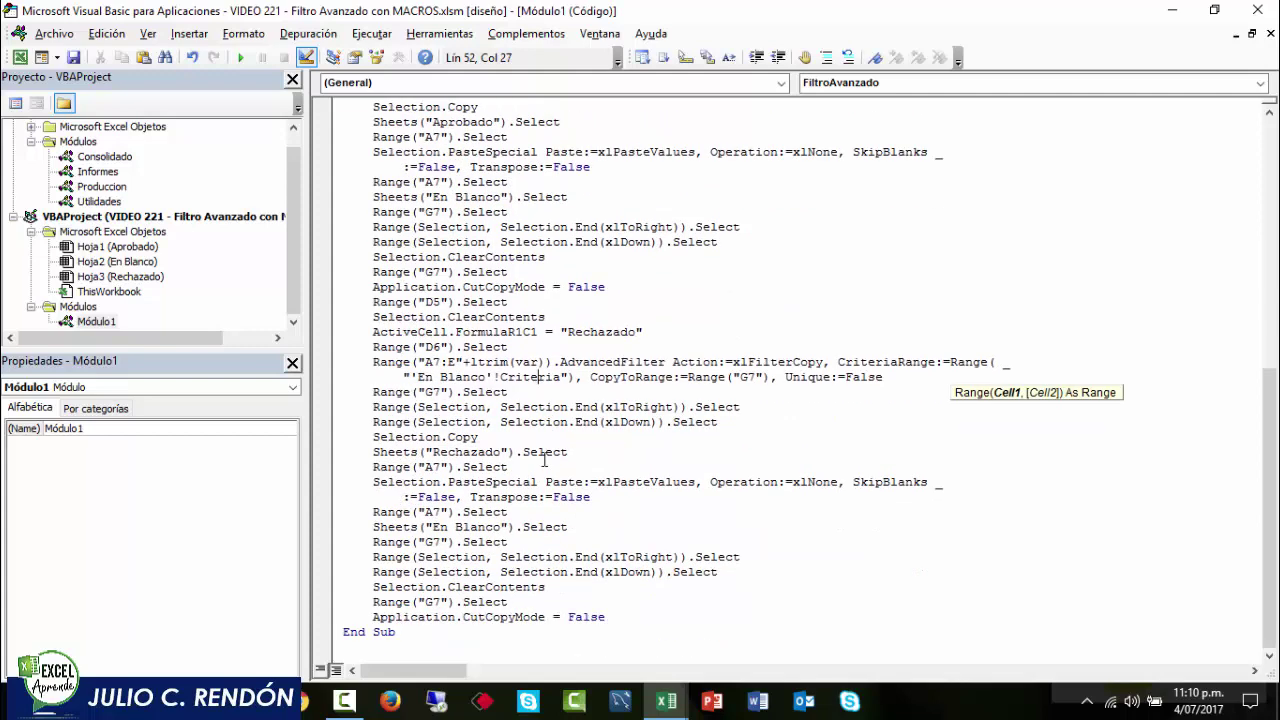
{"action": "scroll", "coordinate": [512, 477], "scroll_direction": "up", "scroll_amount": 3}
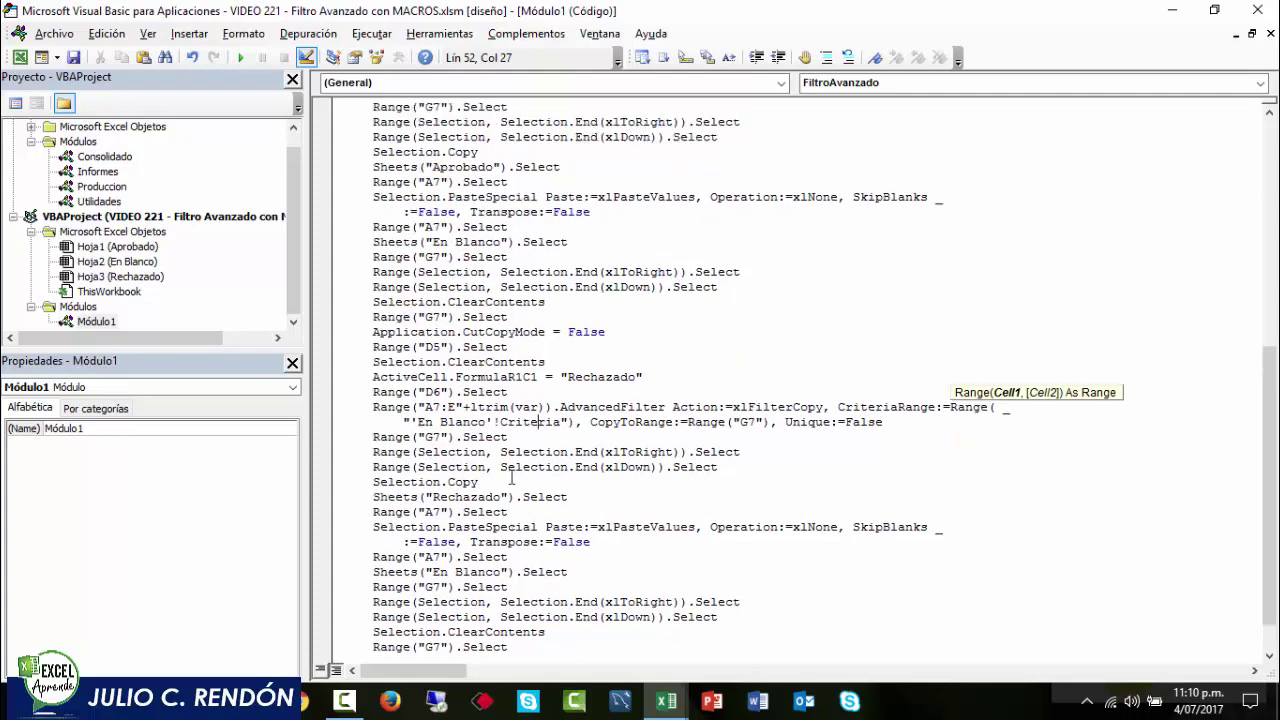
{"action": "scroll", "coordinate": [512, 477], "scroll_direction": "up", "scroll_amount": 8}
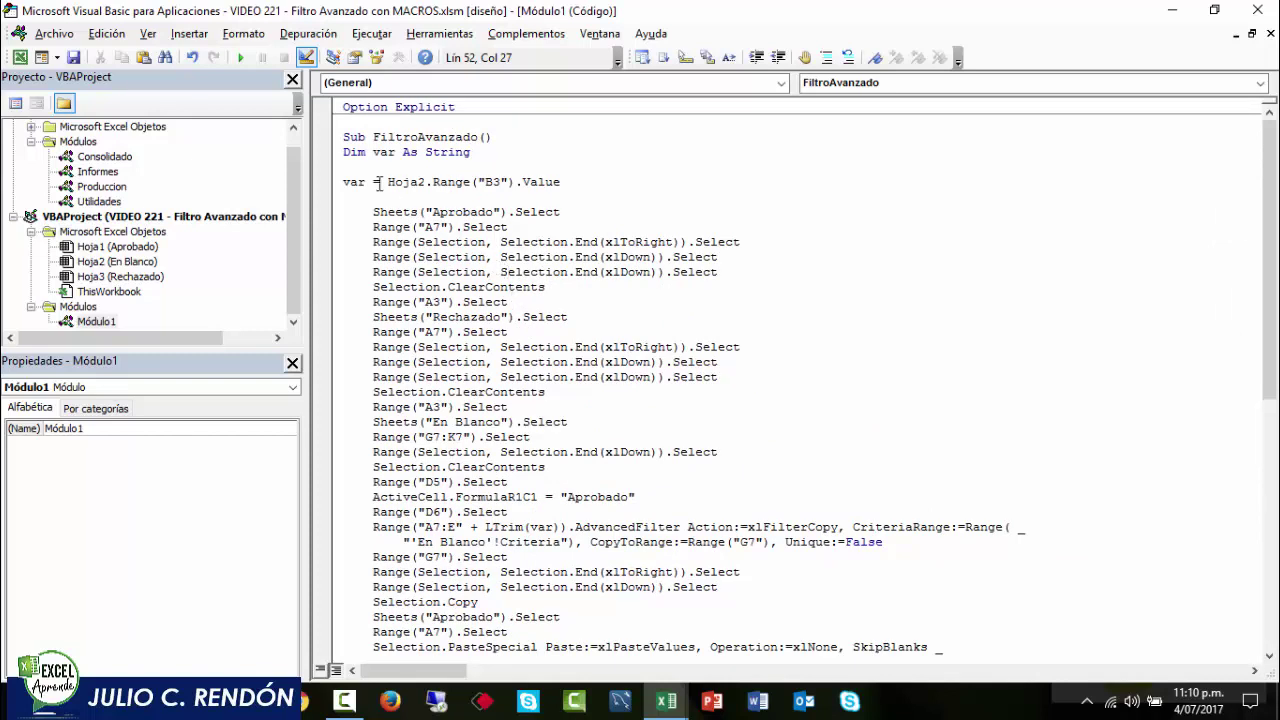
In Hoja2's button click code, add Application.ScreenUpdating = False around the FiltroAvanzado call
{"action": "double_click", "coordinate": [146, 263]}
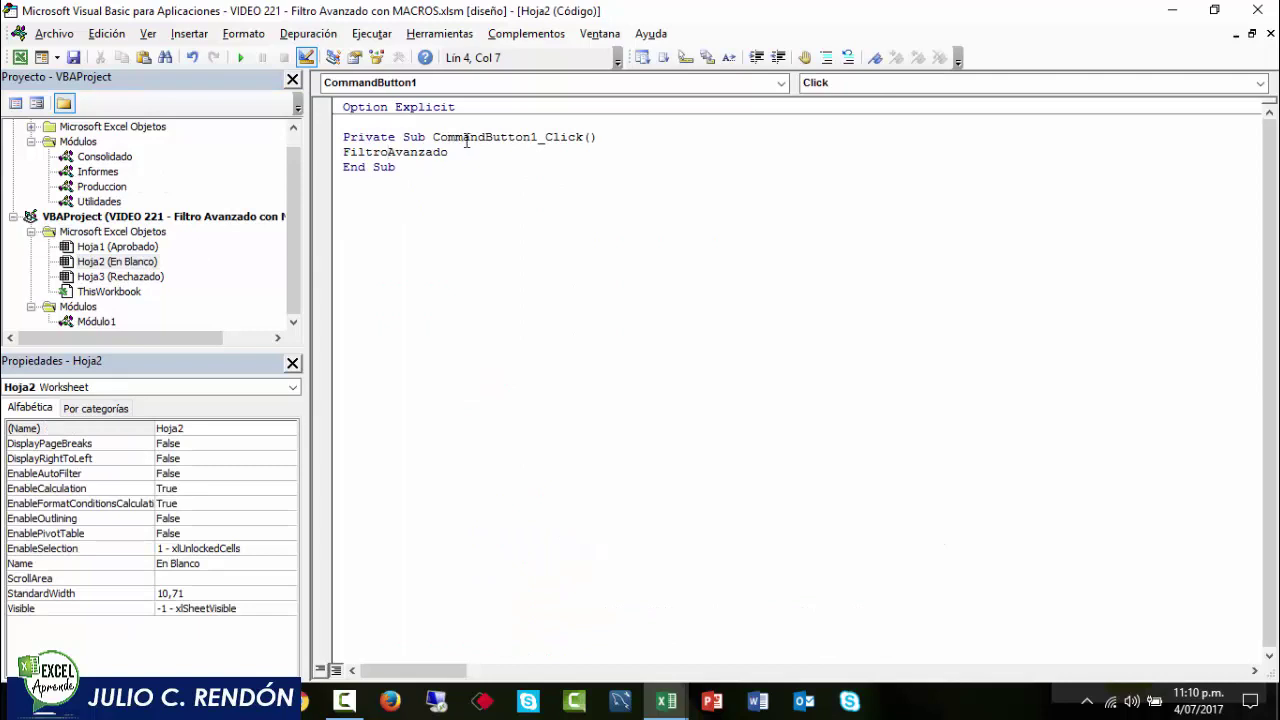
{"action": "key", "text": "Return"}
{"action": "key", "text": "Return"}
{"action": "key", "text": "Tab"}
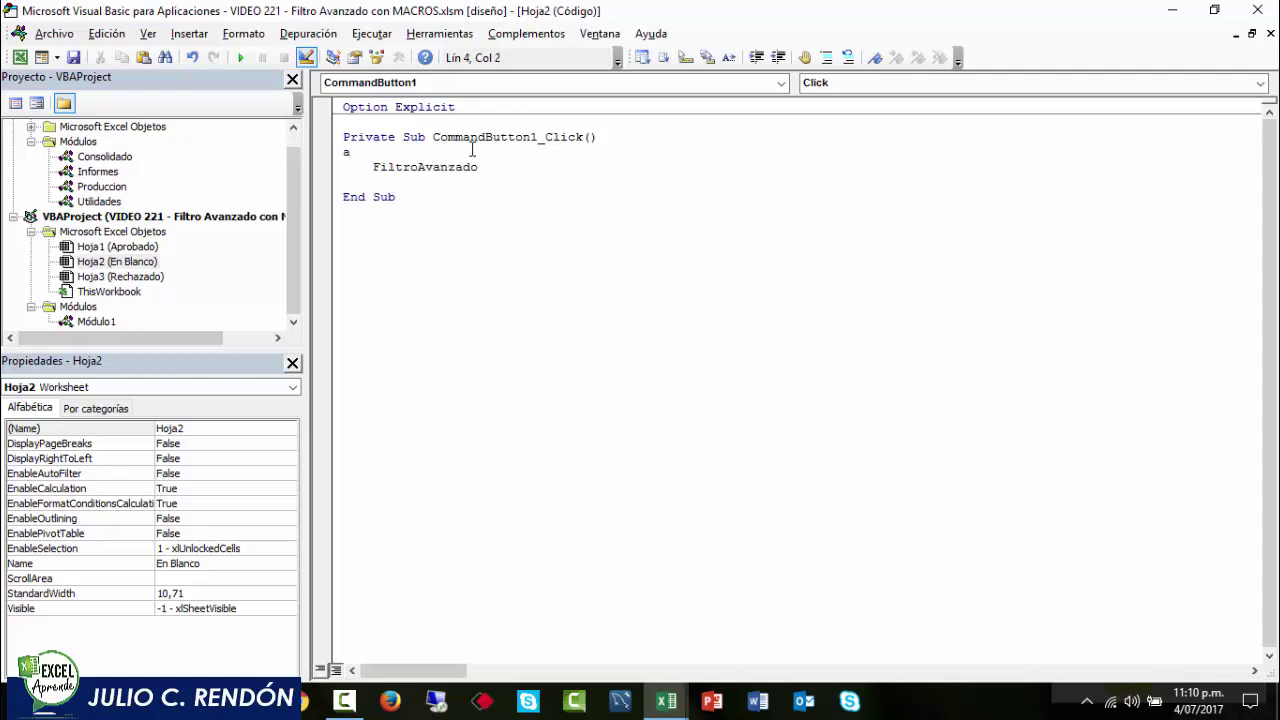
{"action": "type", "text": "icat"}
{"action": "type", "text": "ion.sc"}
{"action": "key", "text": "Tab"}
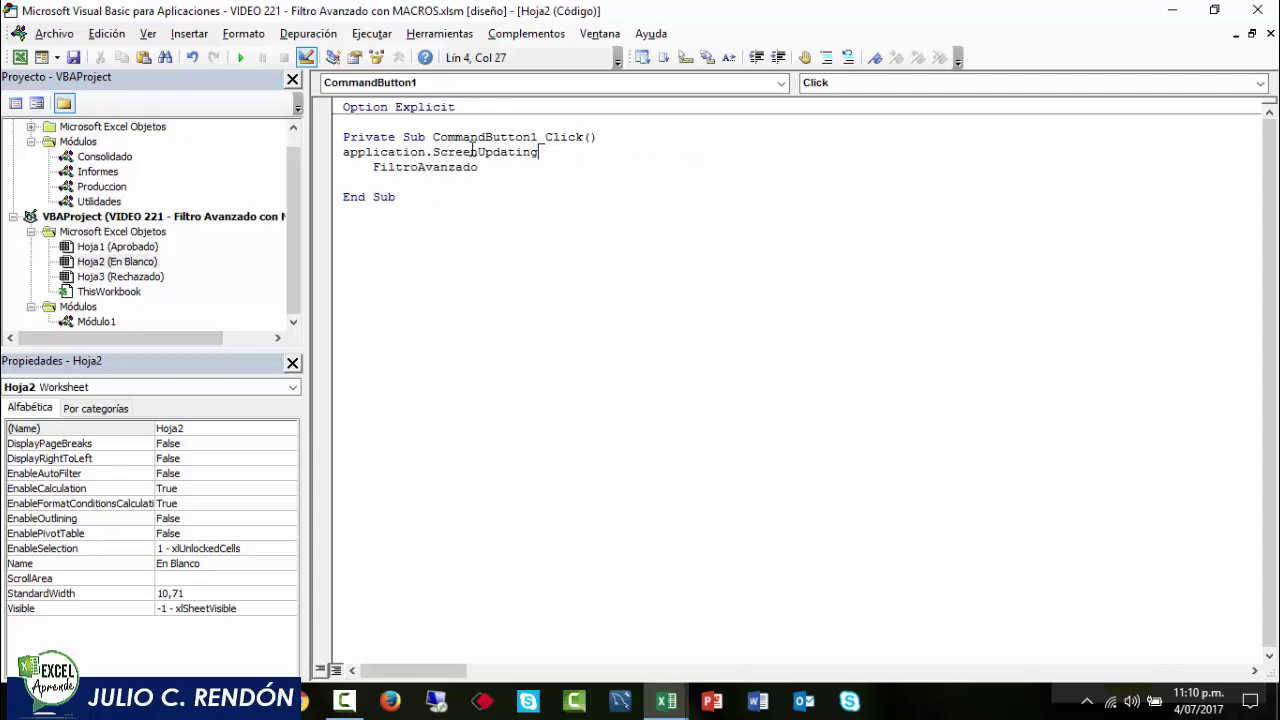
{"action": "type", "text": "= f"}
{"action": "key", "text": "Tab"}
{"action": "key", "text": "Down"}
Add Application.ScreenUpdating = True before End Sub
{"action": "key", "text": "Return"}
{"action": "key", "text": "Return"}
{"action": "type", "text": "application"}
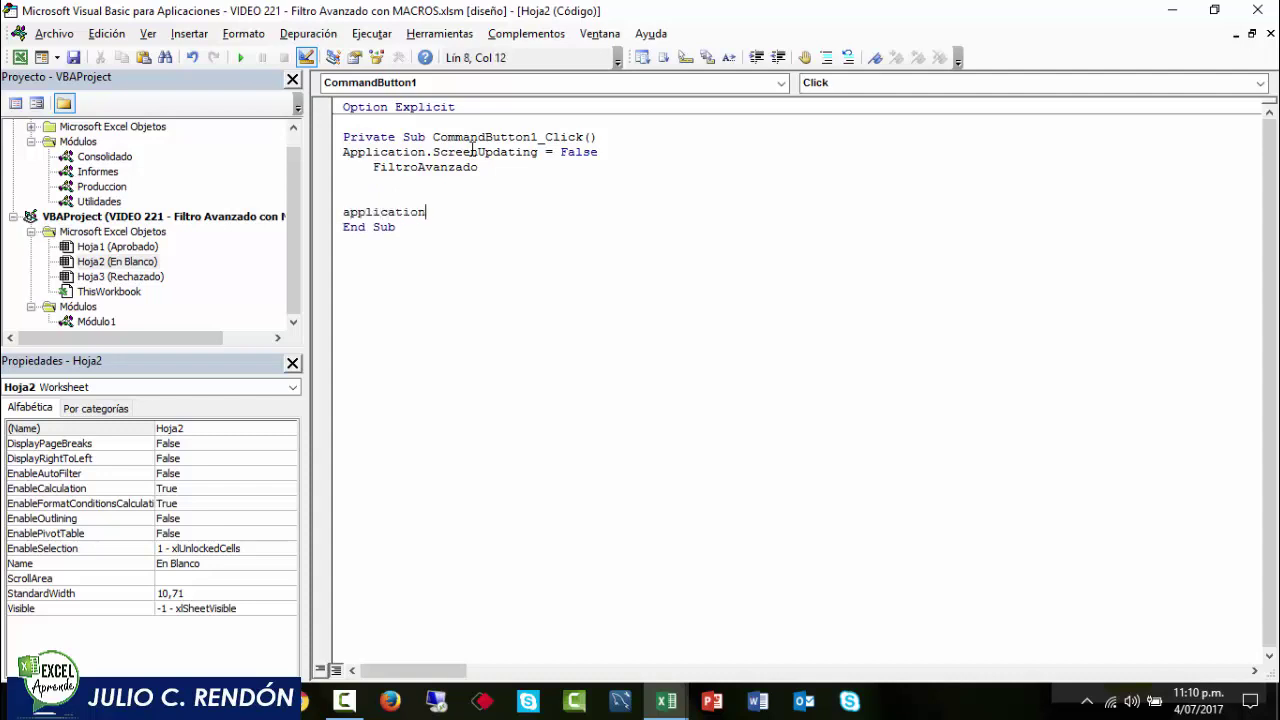
{"action": "type", "text": ".sc"}
{"action": "key", "text": "Tab"}
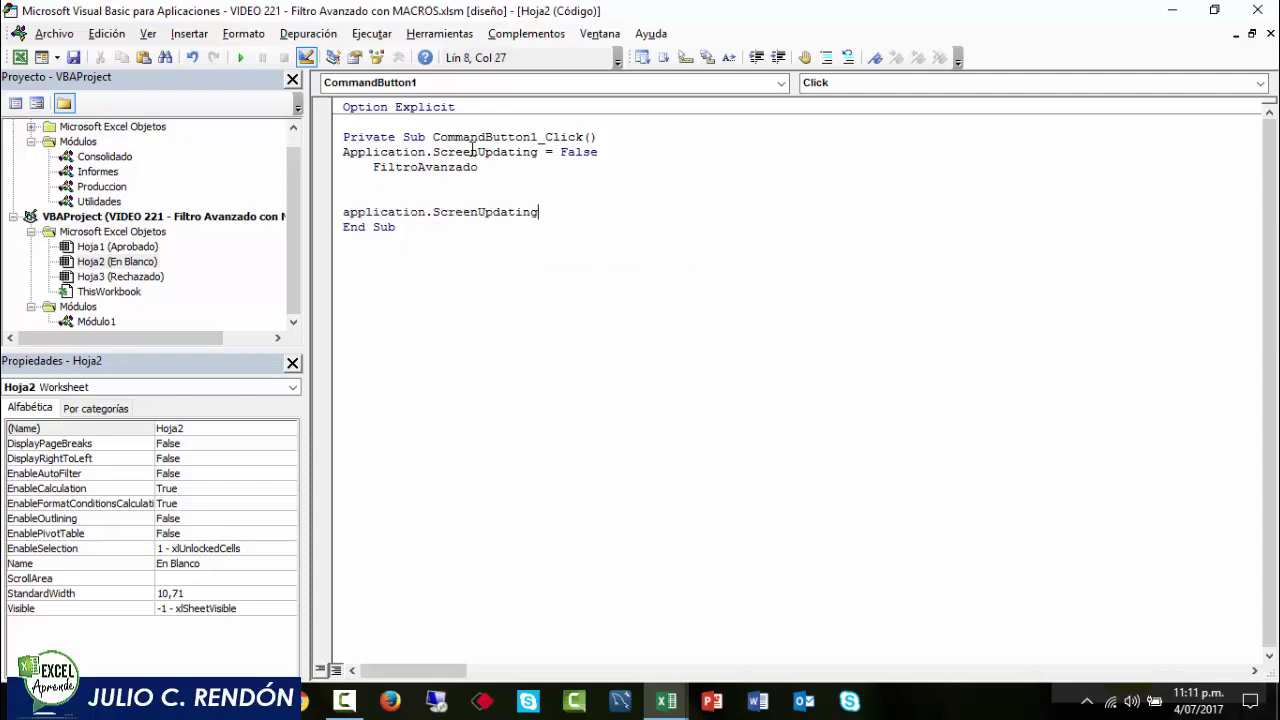
{"action": "type", "text": "=tru"}
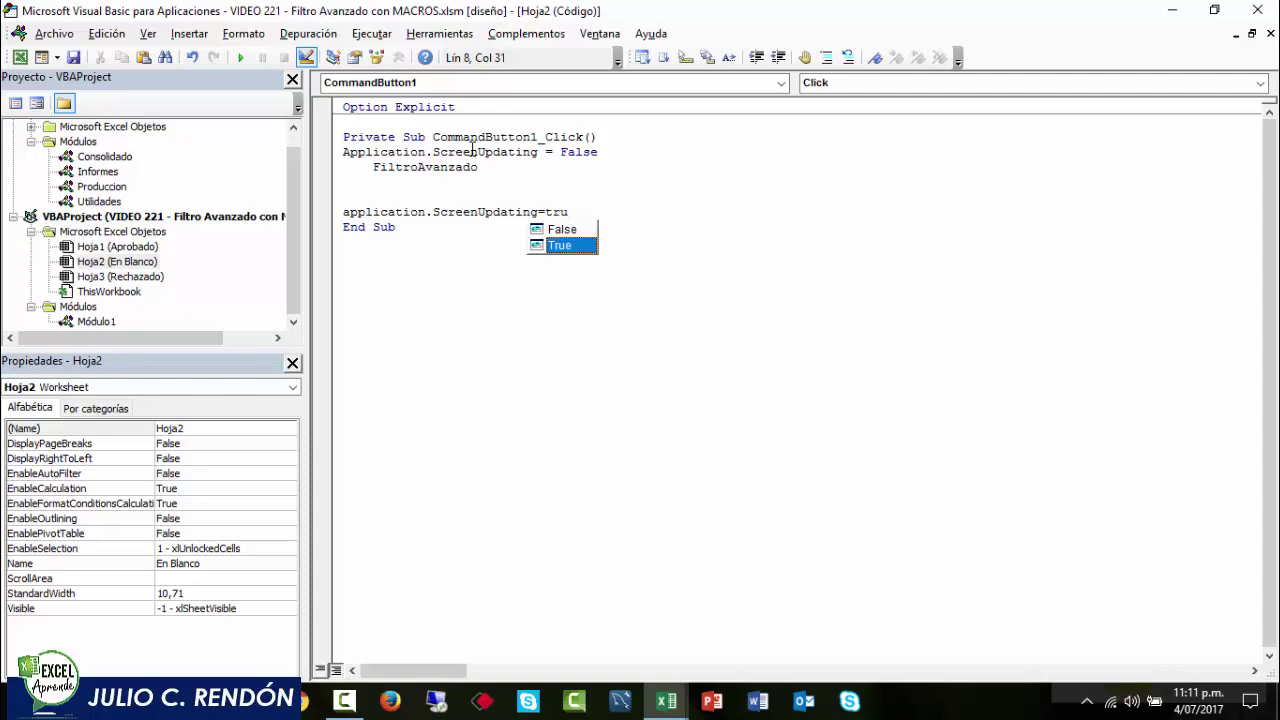
{"action": "key", "text": "Tab"}
Add MsgBox "Terminado el proceso de Actualización.", vbInformation, "ExcelAprende.com" after FiltroAvanzado
{"action": "key", "text": "Up"}
{"action": "key", "text": "BackSpace"}
{"action": "type", "text": "msgbo"}
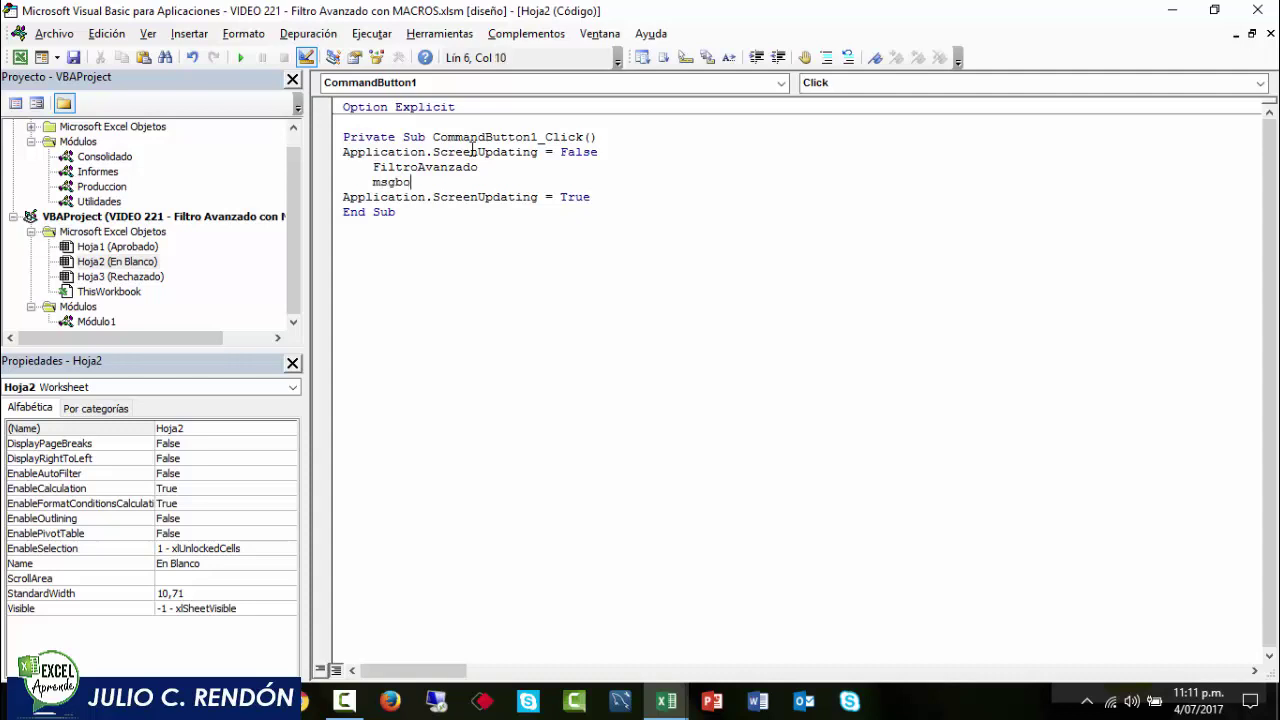
{"action": "type", "text": "x \"Ter"}
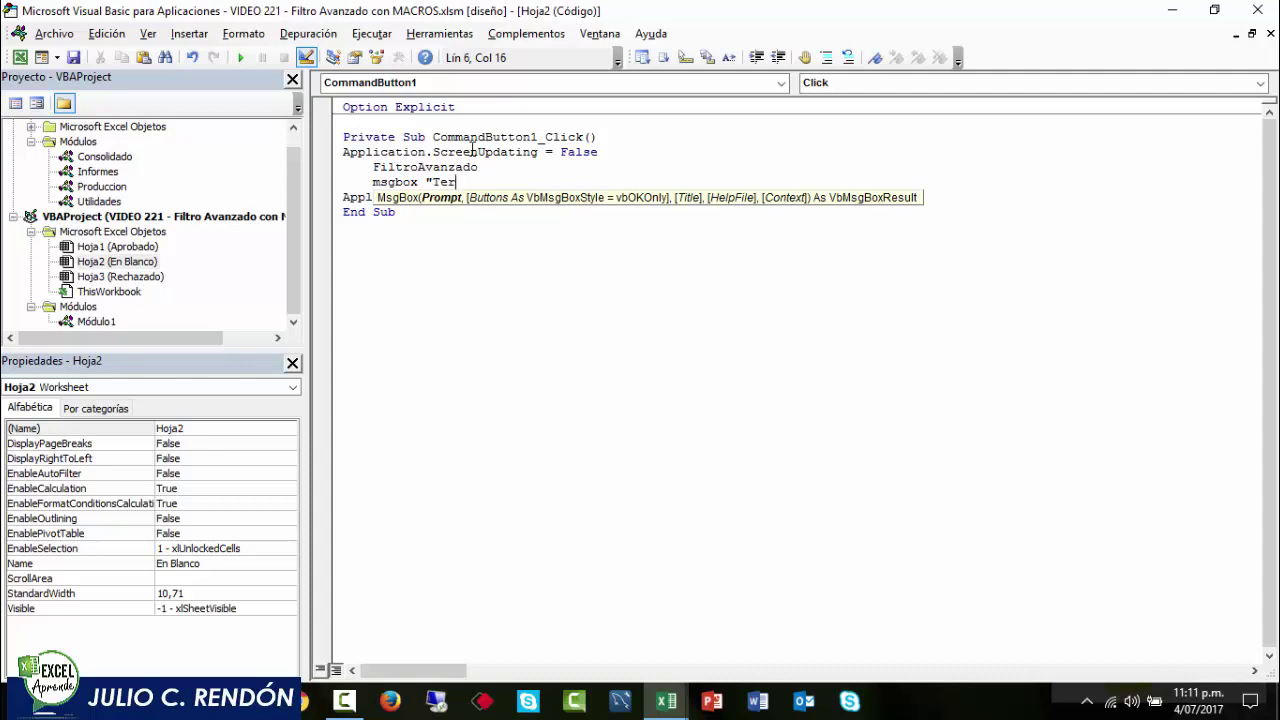
{"action": "type", "text": "minado el p"}
{"action": "type", "text": "roceso"}
{"action": "type", "text": " de Ac"}
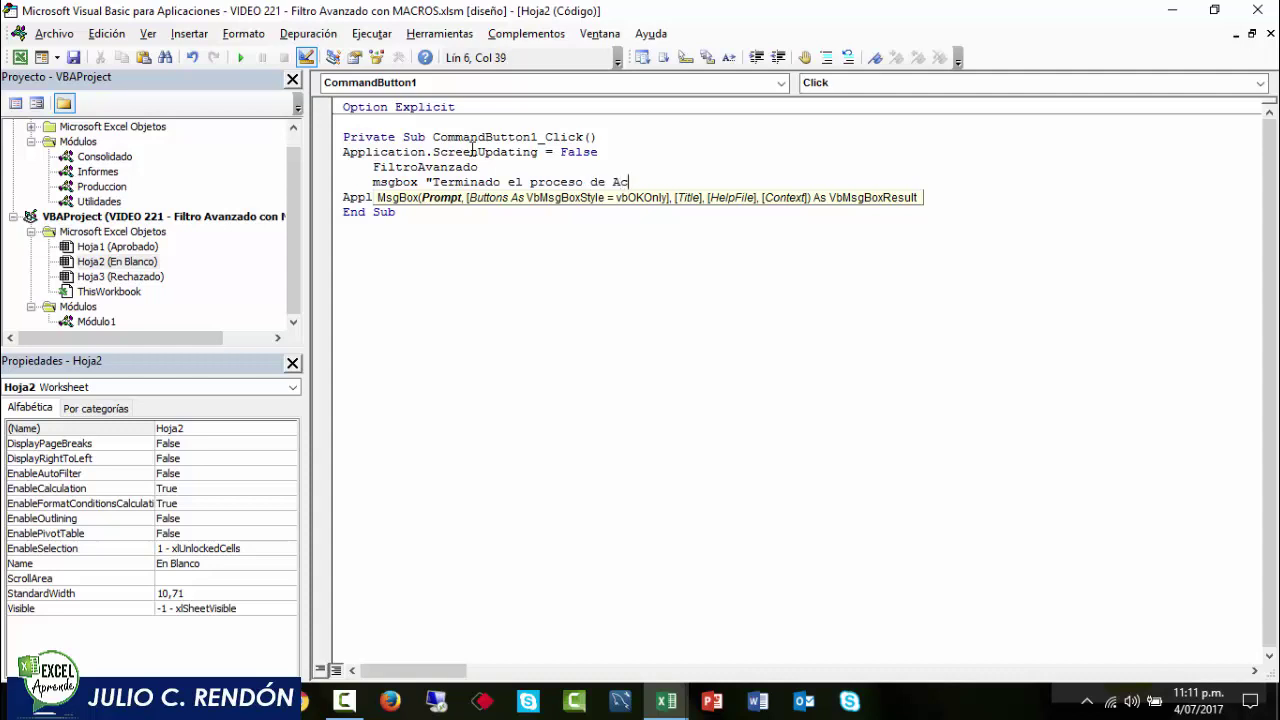
{"action": "type", "text": "tualización."}
{"action": "type", "text": ",vb"}
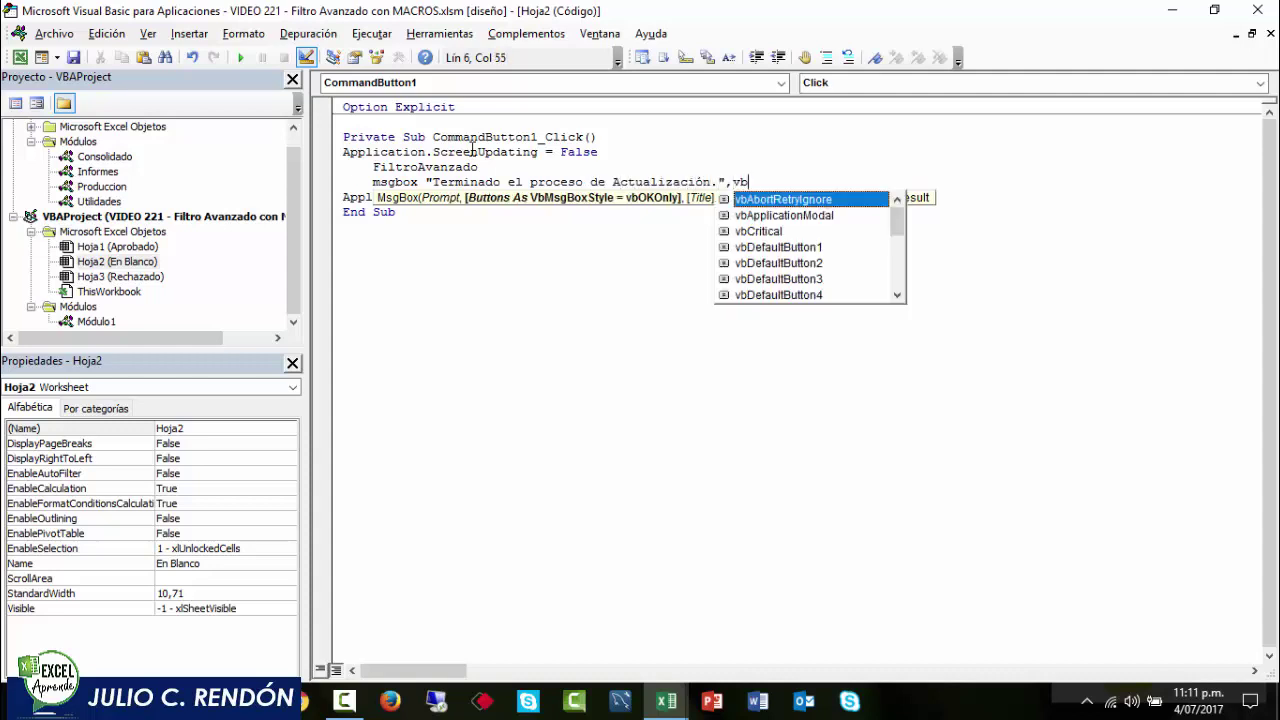
{"action": "type", "text": "i"}
{"action": "key", "text": "Tab"}
{"action": "type", "text": ","}
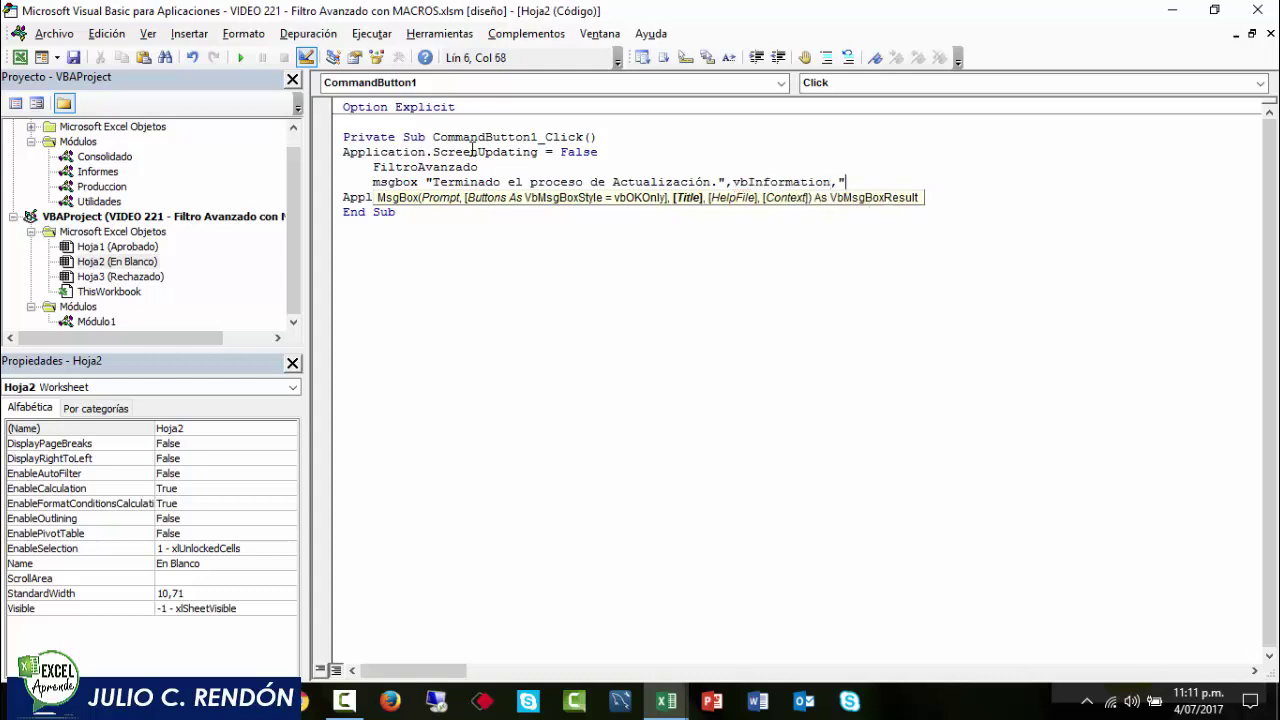
{"action": "type", "text": "lApren"}
{"action": "type", "text": "de.com"}
{"action": "key", "text": "Down"}
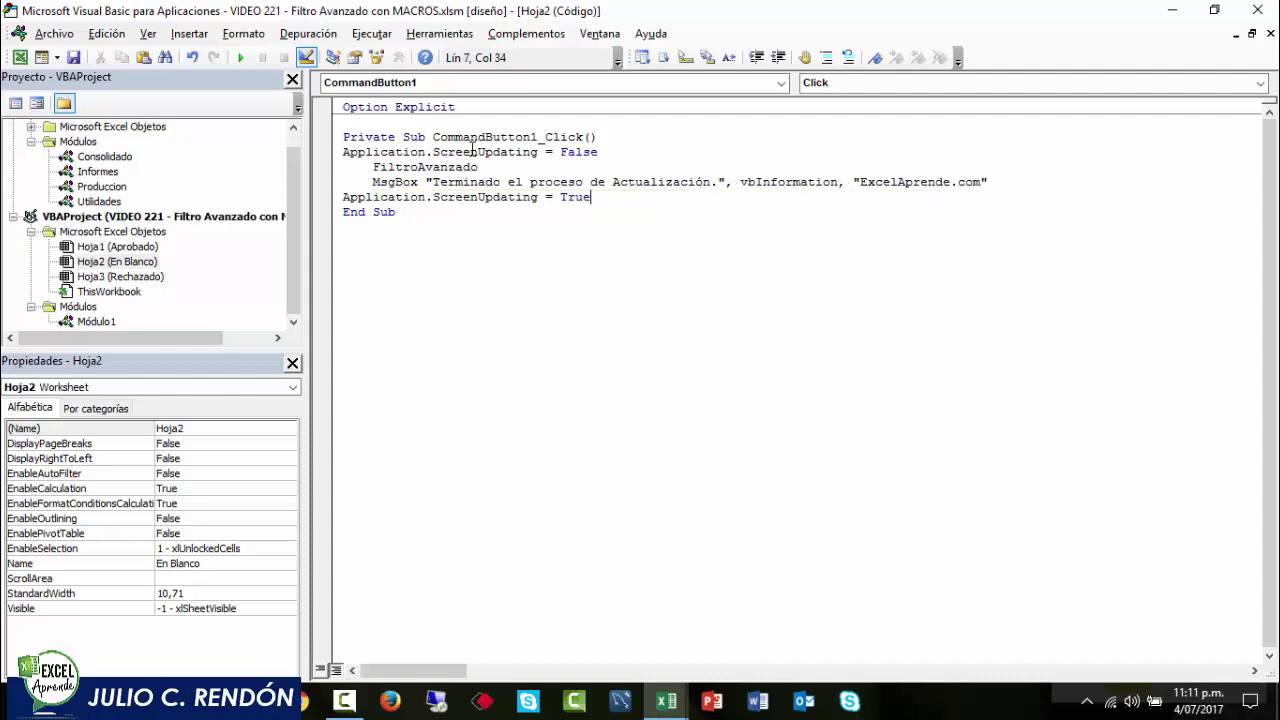
Back in Excel, look over the Aprobado and Rechazado sheets before updating
{"action": "left_click", "coordinate": [19, 57]}
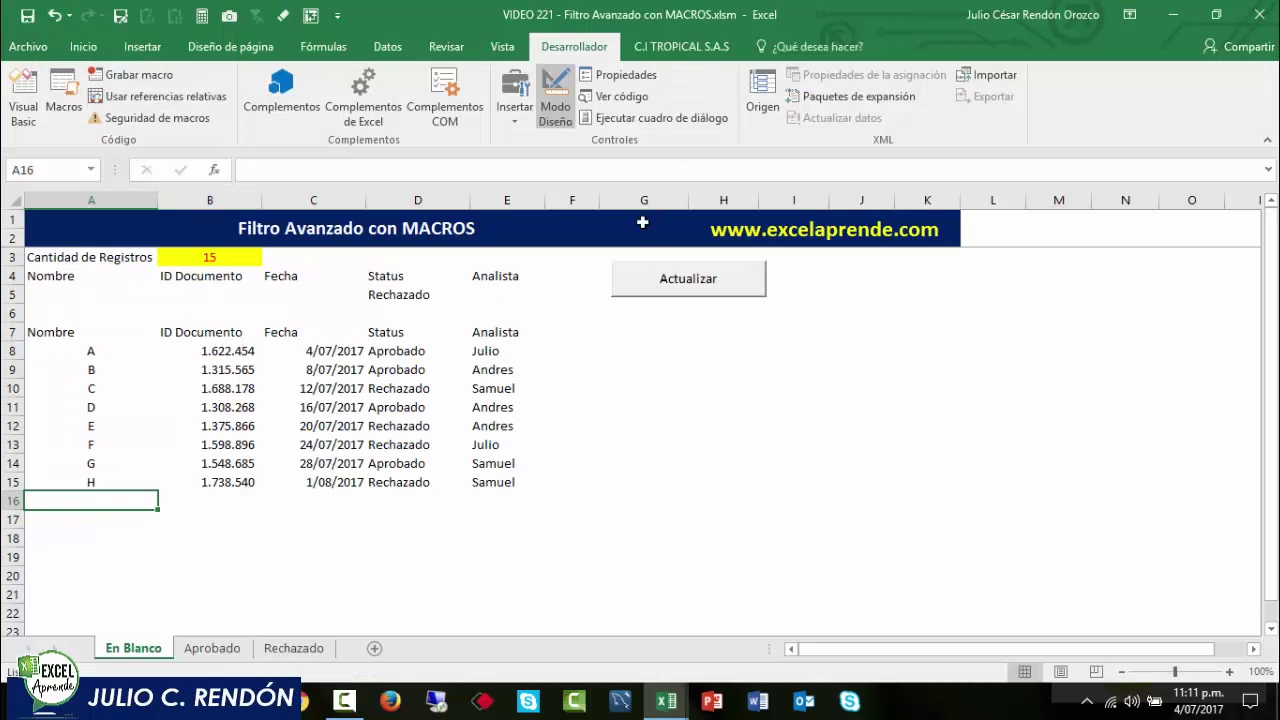
{"action": "left_click", "coordinate": [210, 648]}
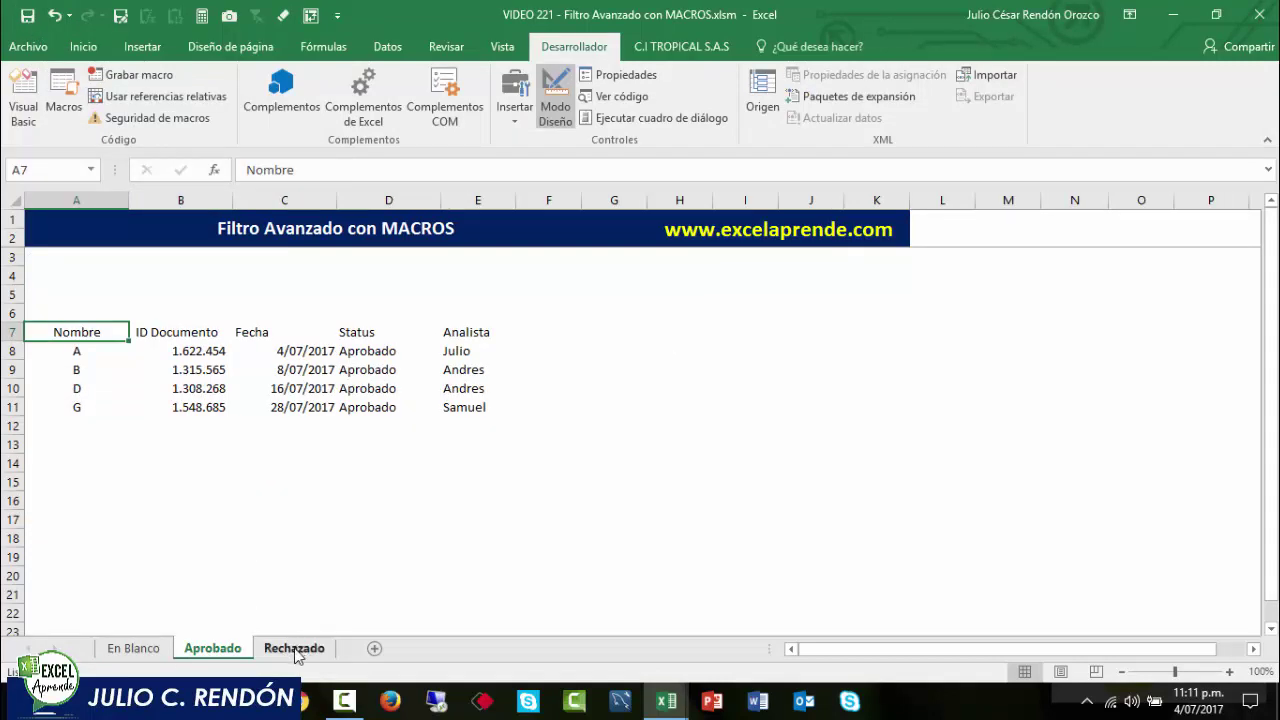
{"action": "left_click", "coordinate": [292, 648]}
{"action": "left_click", "coordinate": [160, 648]}
Leave design mode, run Actualizar, accept the message, and check both result sheets
{"action": "left_click", "coordinate": [666, 288]}
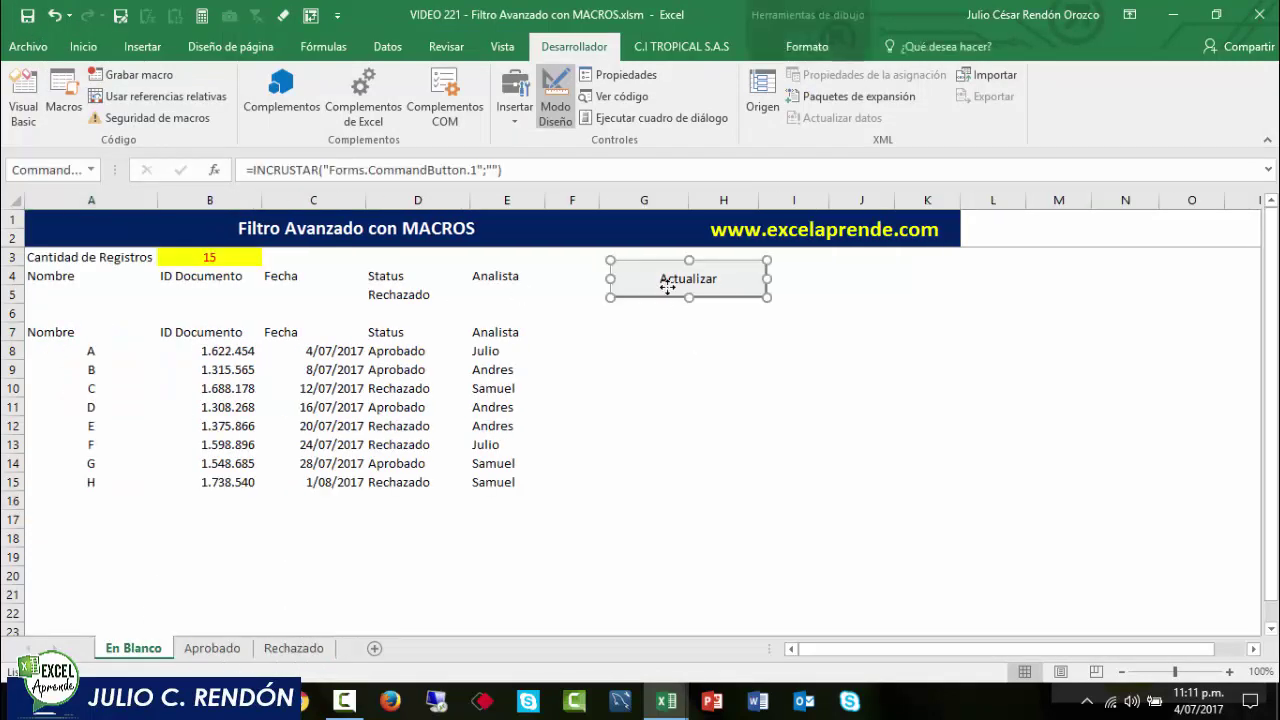
{"action": "left_click", "coordinate": [551, 93]}
{"action": "left_click", "coordinate": [680, 289]}
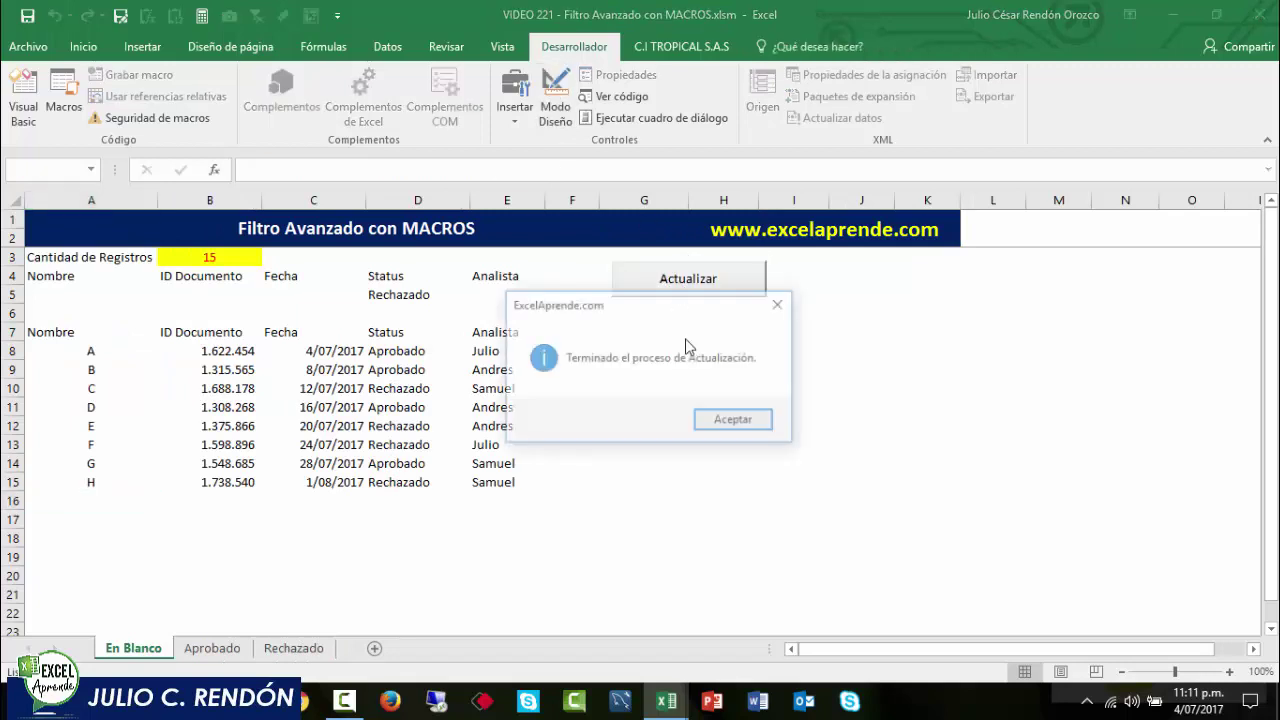
{"action": "left_click", "coordinate": [724, 428]}
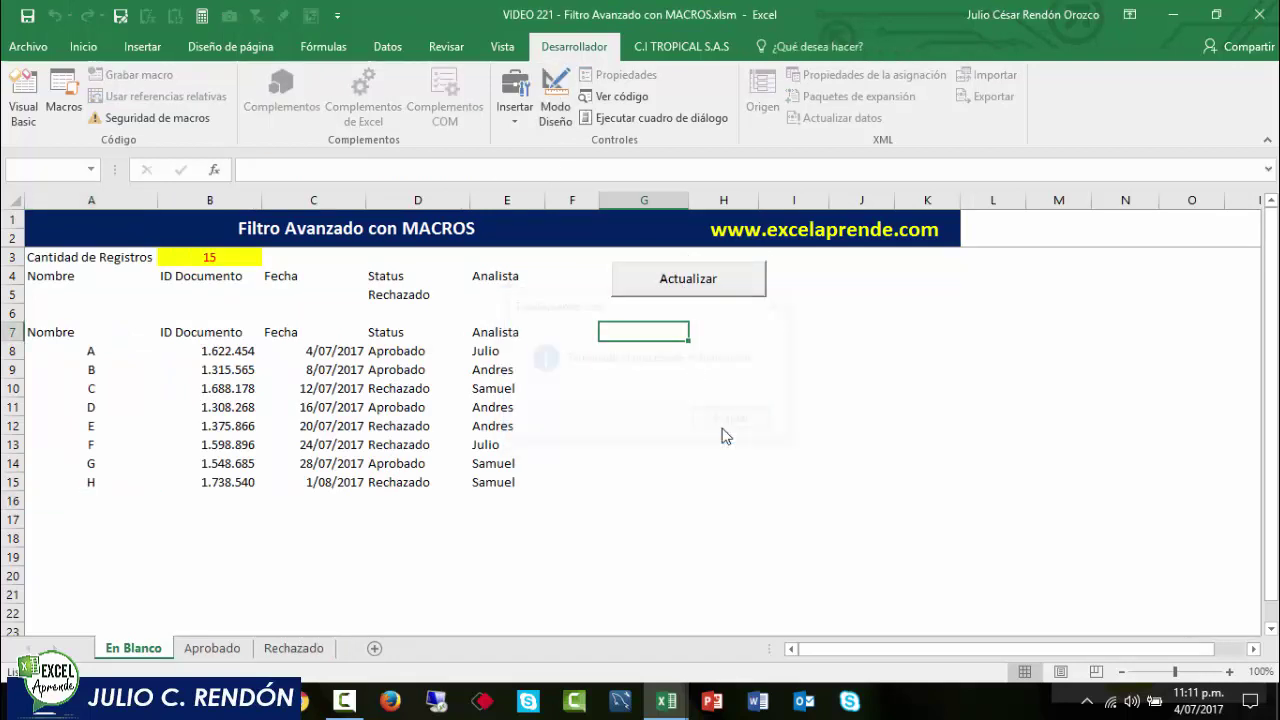
{"action": "left_click", "coordinate": [211, 648]}
{"action": "left_click", "coordinate": [292, 650]}
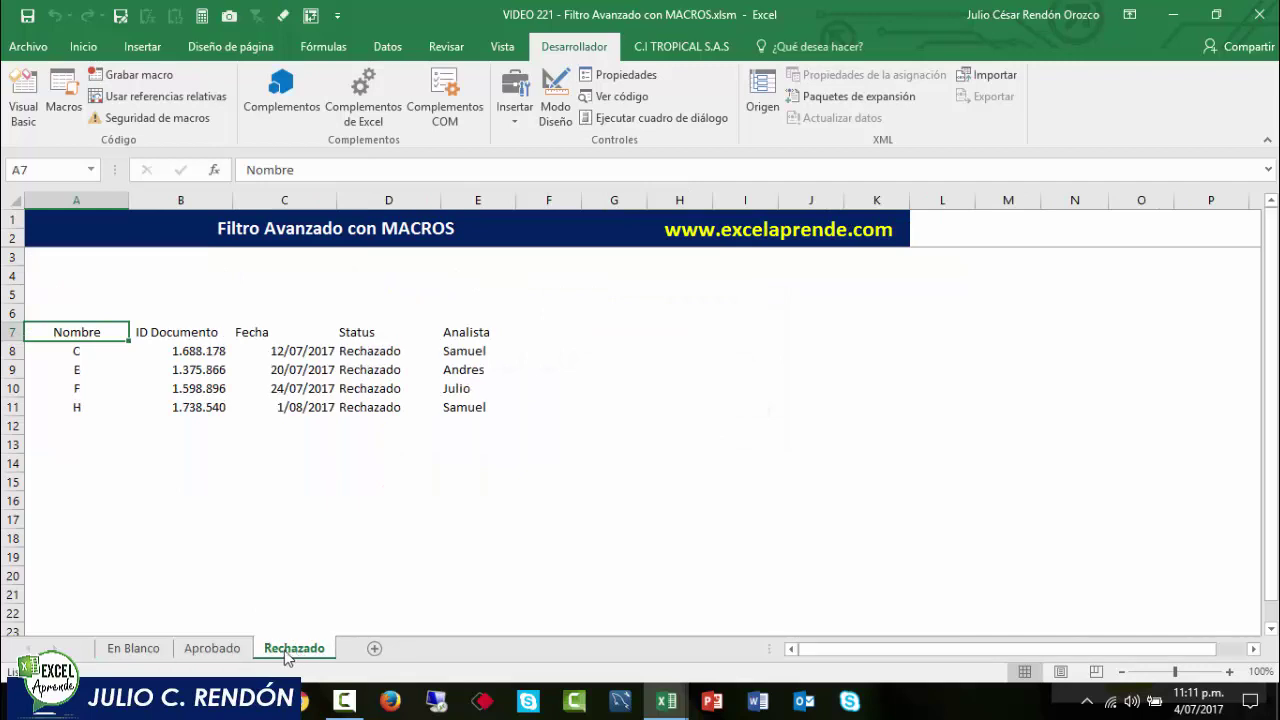
{"action": "left_click", "coordinate": [207, 650]}
{"action": "left_click", "coordinate": [133, 648]}
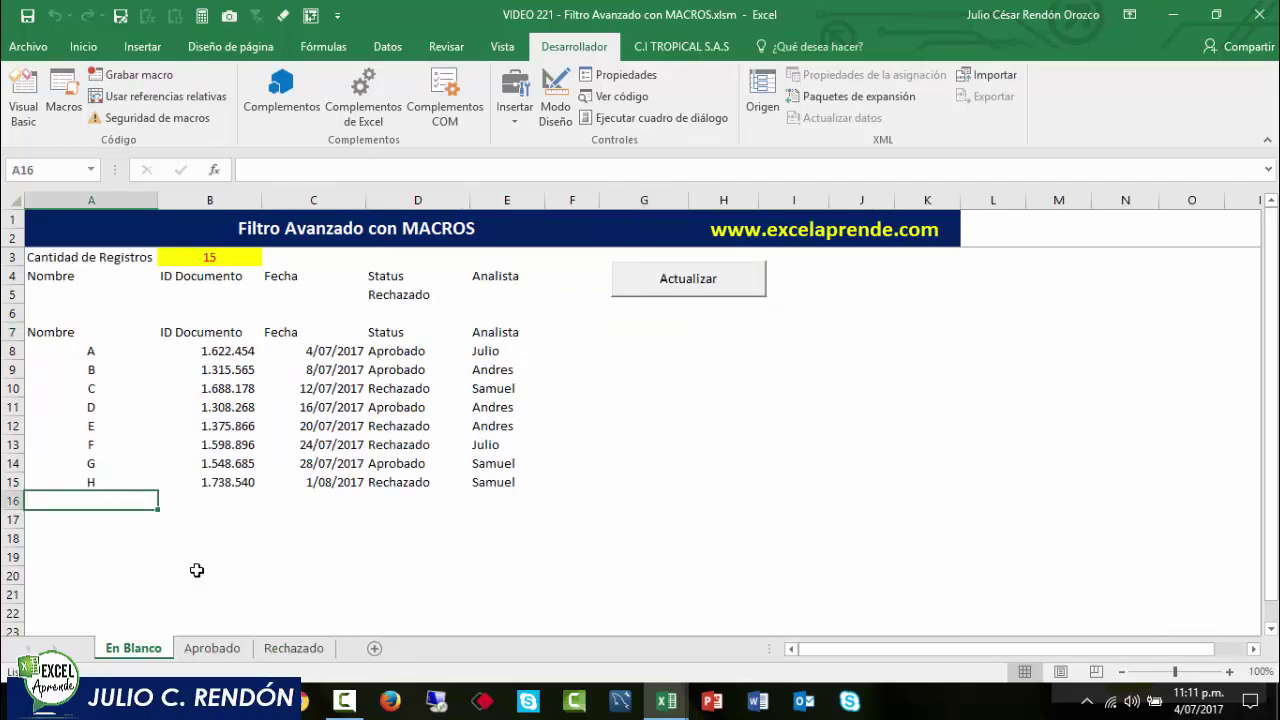
Enter names XY and ZA in rows 16–17 with their document IDs
{"action": "key", "text": "Return"}
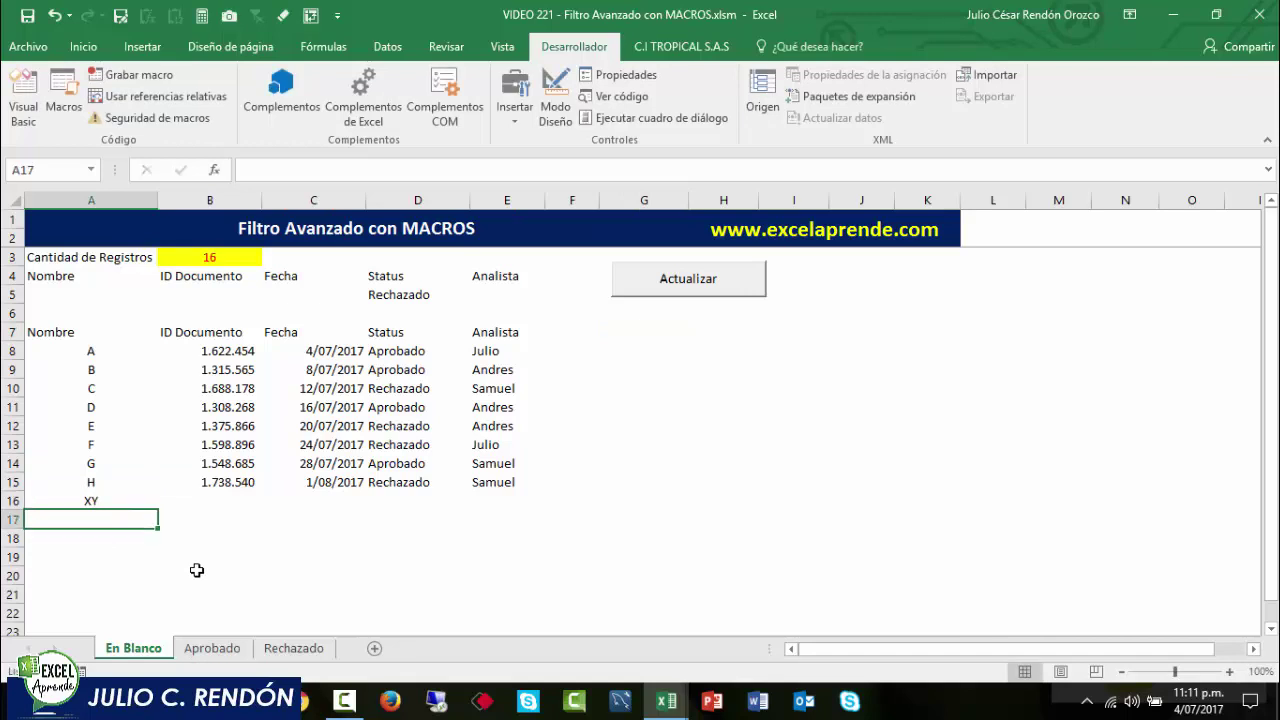
{"action": "key", "text": "Tab"}
{"action": "key", "text": "Up"}
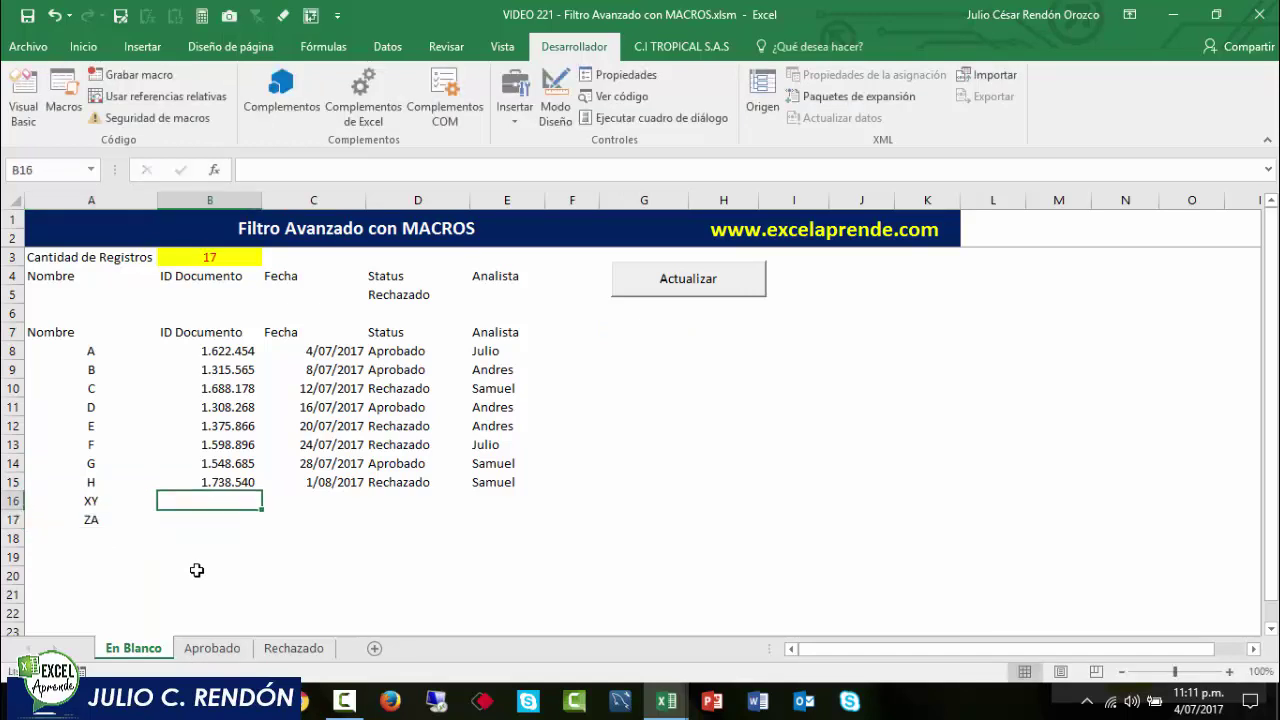
{"action": "key", "text": "Return"}
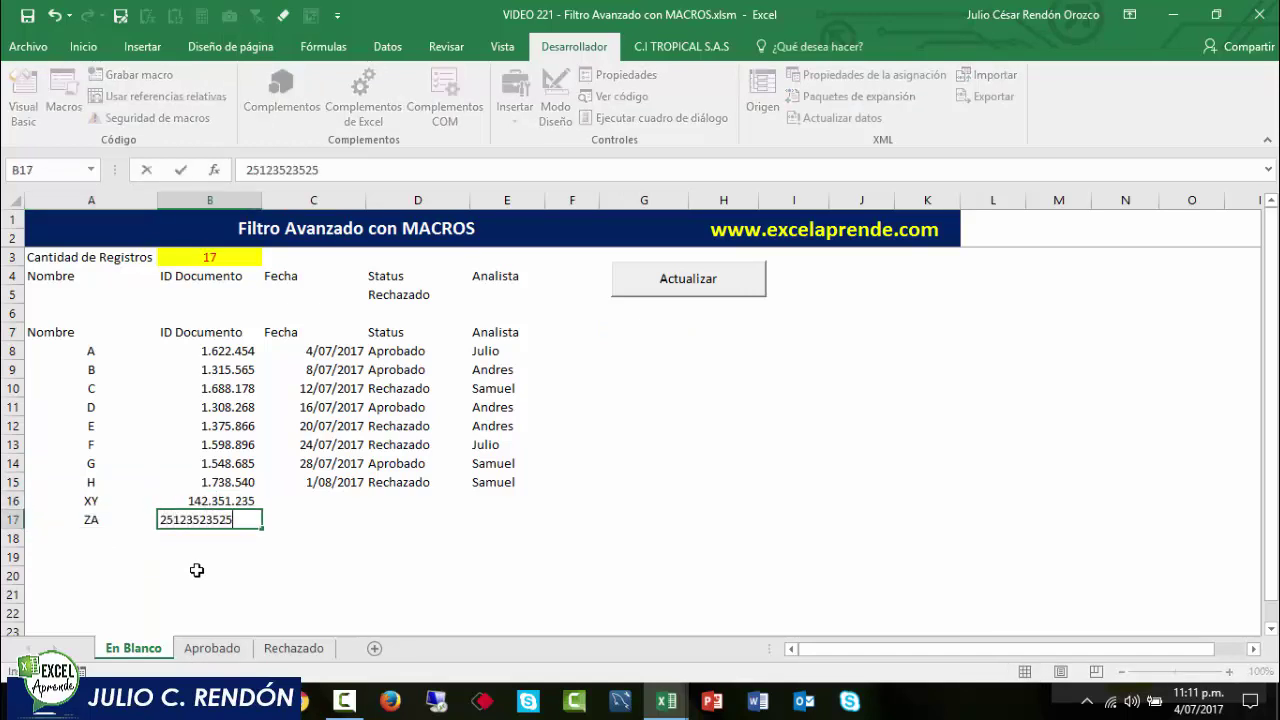
{"action": "key", "text": "Tab"}
{"action": "key", "text": "Left"}
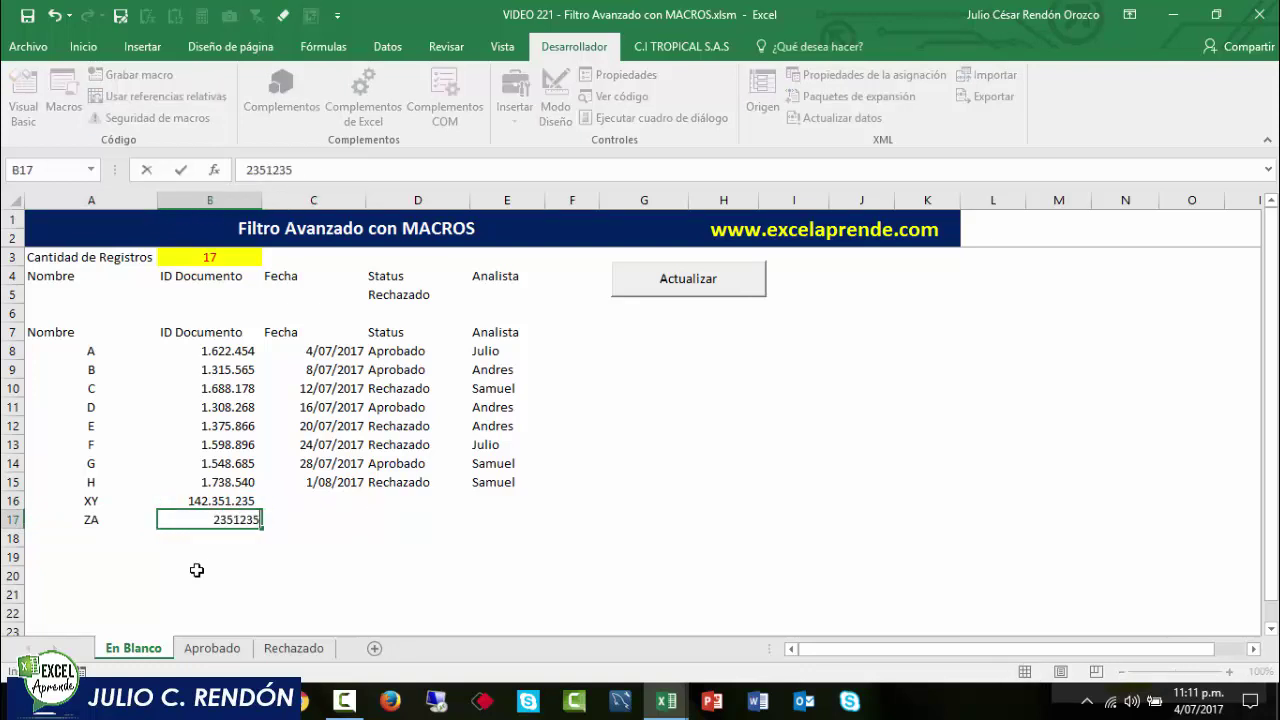
{"action": "key", "text": "Up"}
Give both records today's date, with status Aprobado for XY and Rechazado for ZA
{"action": "key", "text": "Right"}
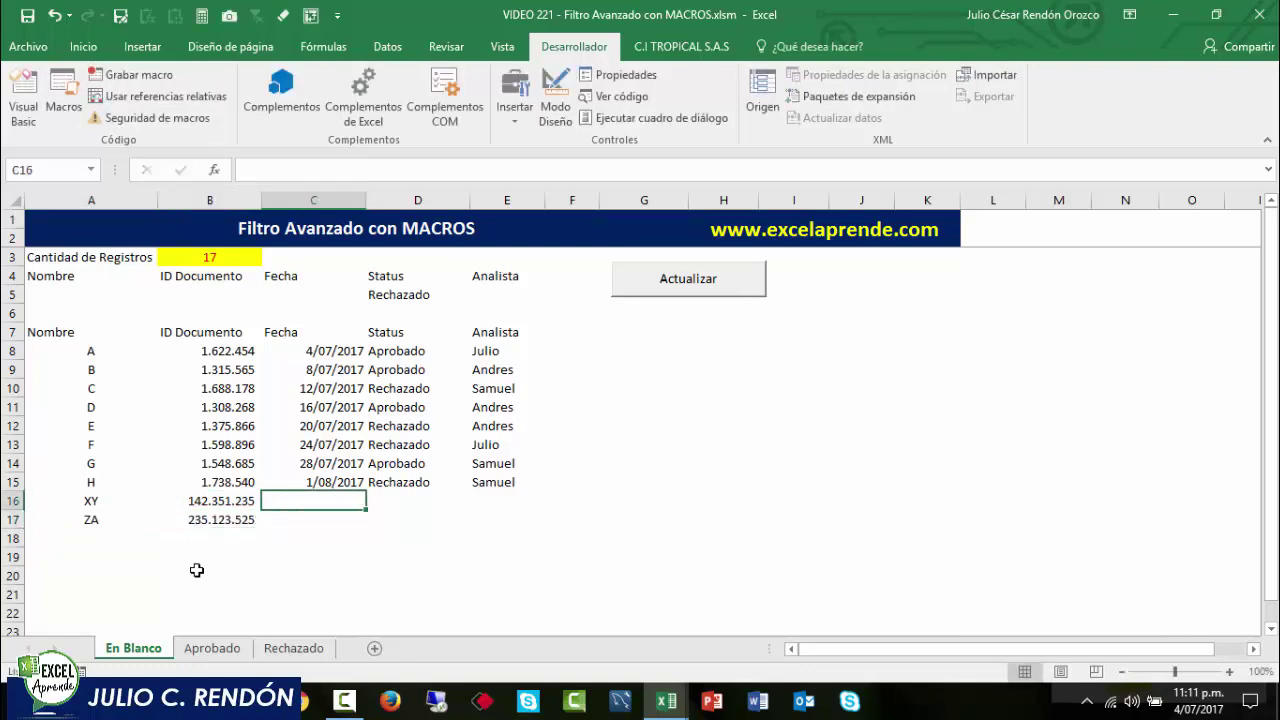
{"action": "key", "text": "ctrl+semicolon"}
{"action": "key", "text": "Return"}
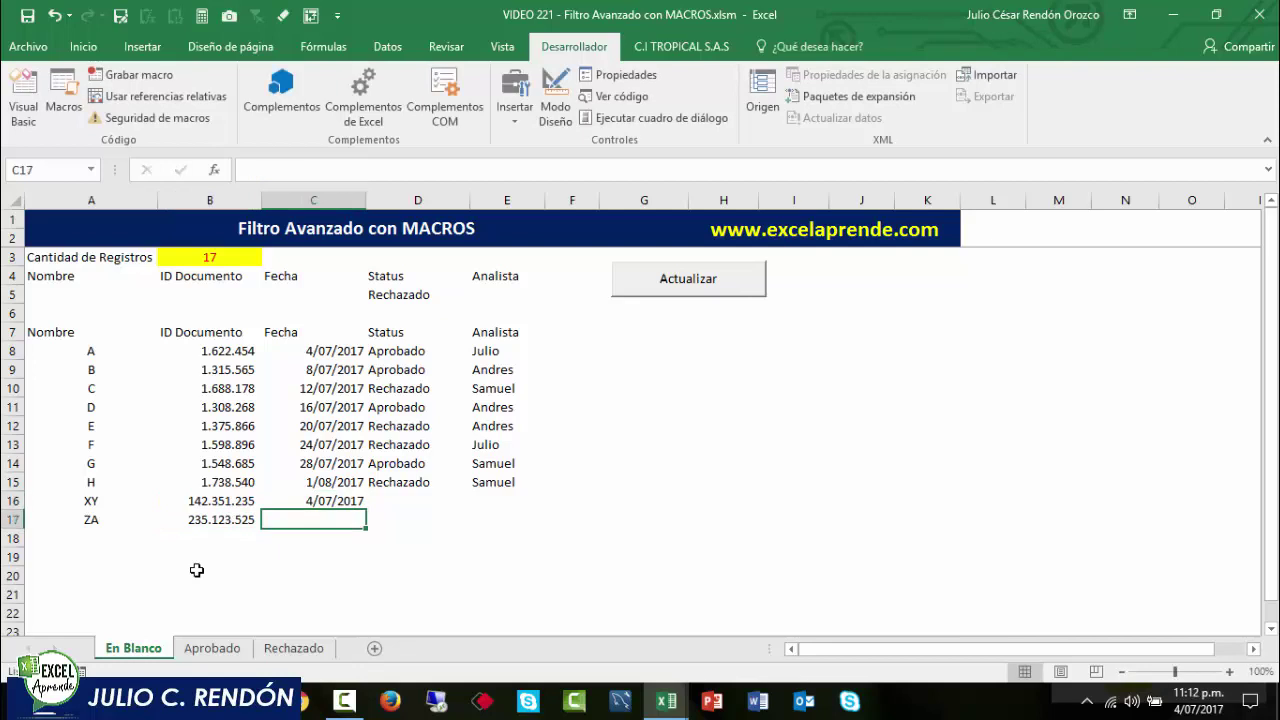
{"action": "key", "text": "ctrl+semicolon"}
{"action": "key", "text": "Return"}
{"action": "key", "text": "Up"}
{"action": "key", "text": "Right"}
{"action": "key", "text": "Up"}
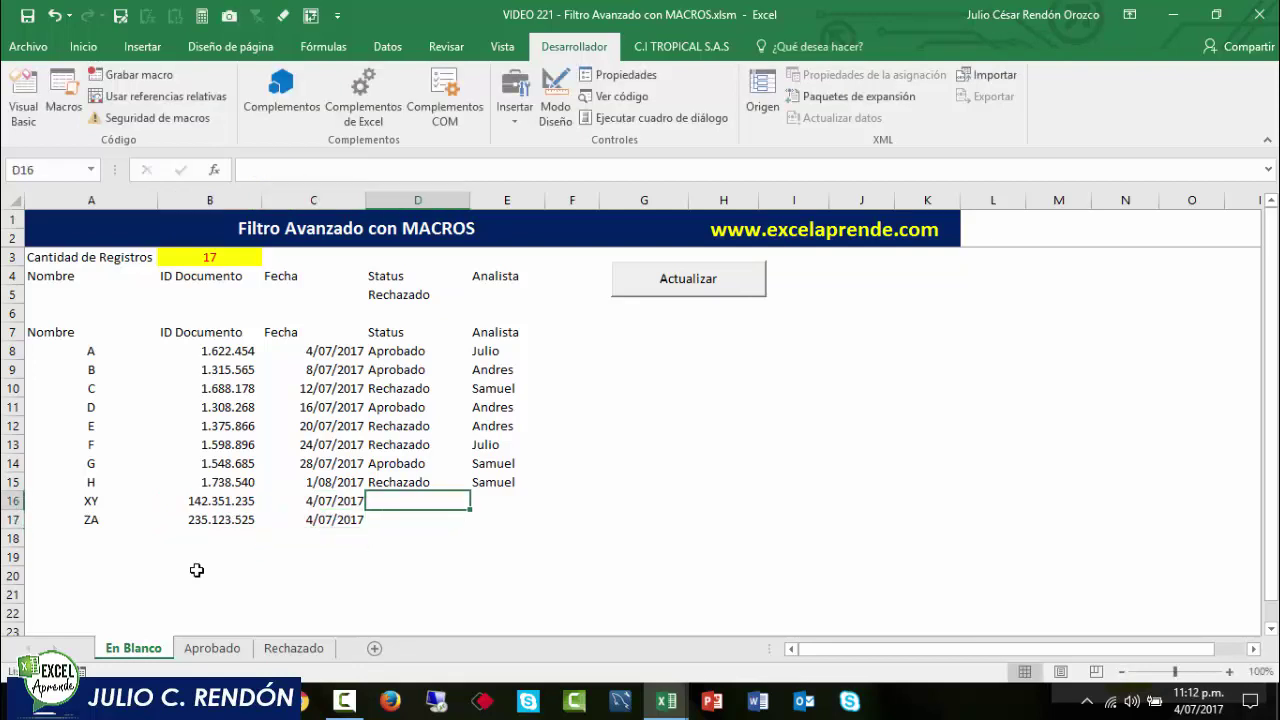
{"action": "type", "text": "Aprobado"}
{"action": "key", "text": "Return"}
{"action": "type", "text": "Rechazado"}
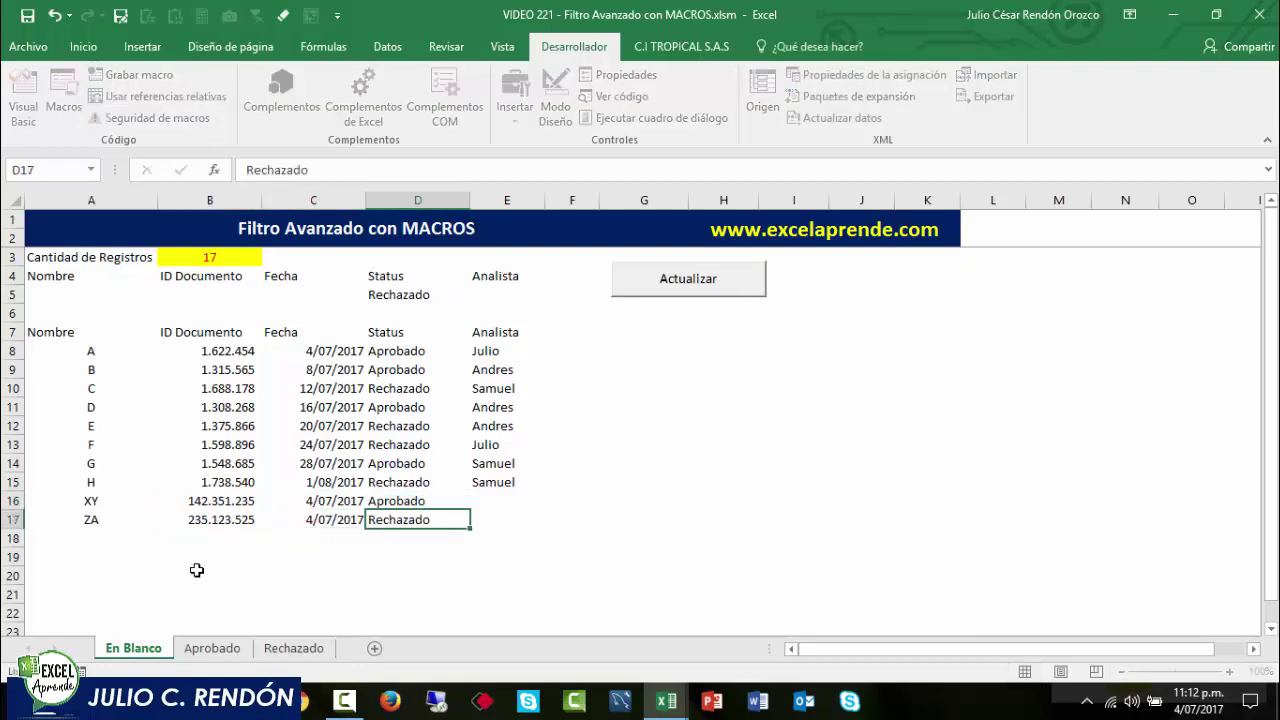
{"action": "key", "text": "Return"}
Fill in the analyst name for each of the two new records
{"action": "key", "text": "Up"}
{"action": "key", "text": "Up"}
{"action": "key", "text": "Right"}
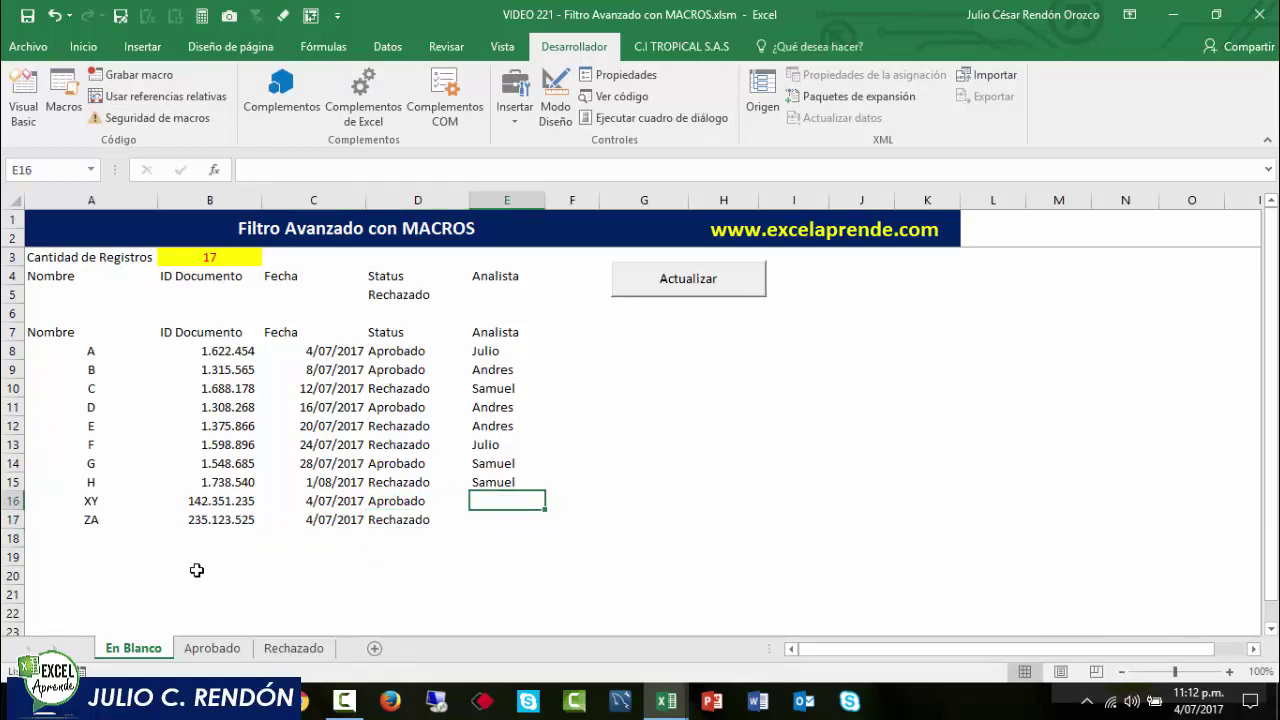
{"action": "type", "text": "Julio"}
{"action": "key", "text": "Return"}
{"action": "type", "text": "Samuel"}
{"action": "key", "text": "Return"}
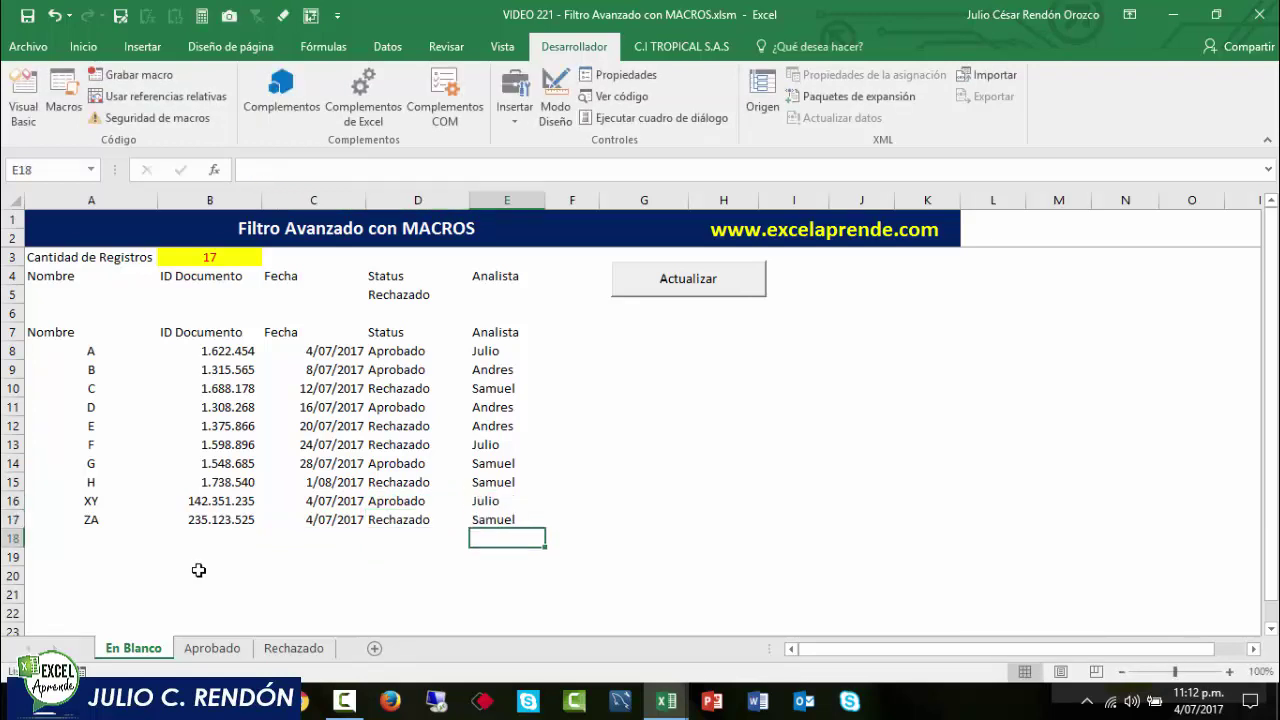
{"action": "left_click", "coordinate": [210, 648]}
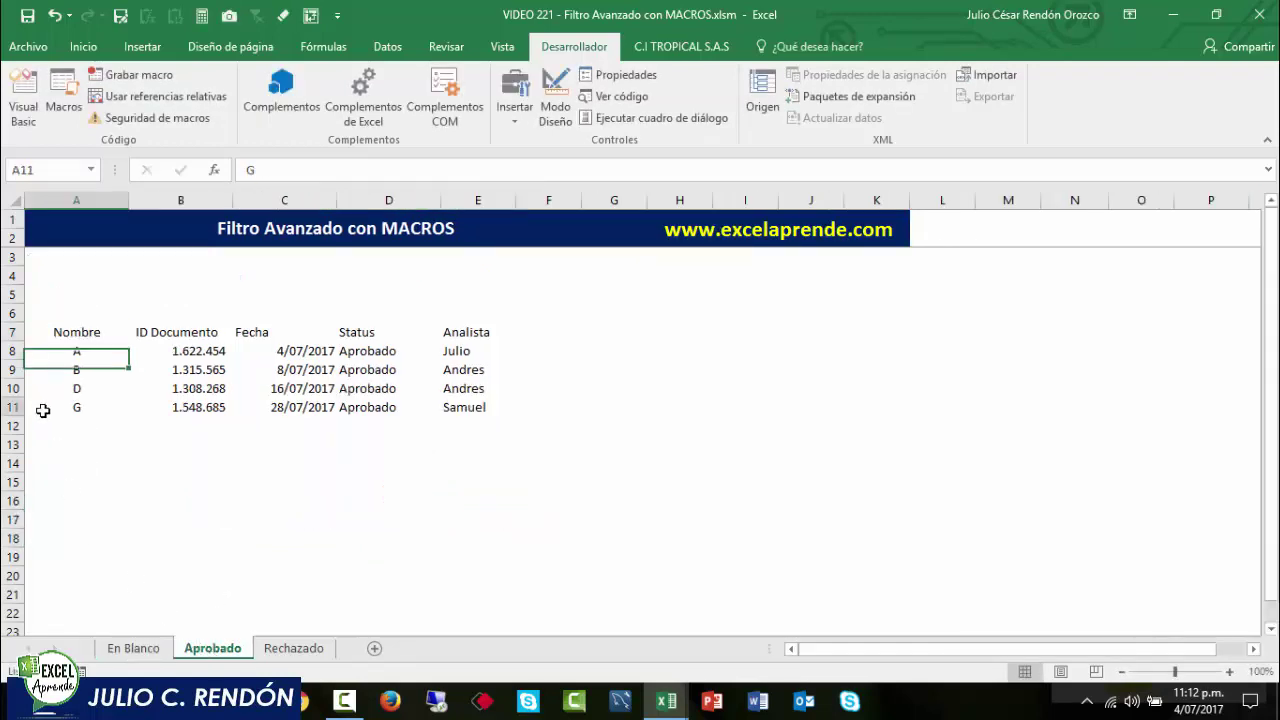
{"action": "left_click_drag", "start_coordinate": [43, 407], "coordinate": [473, 404]}
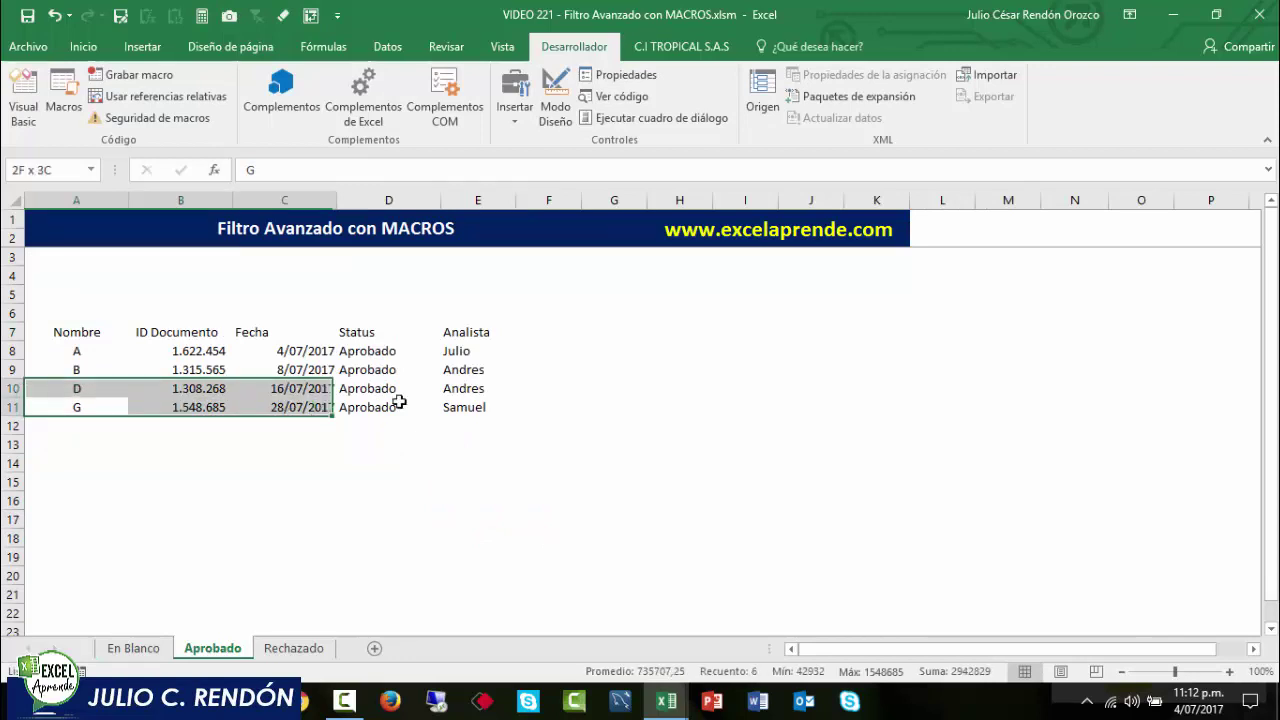
{"action": "left_click", "coordinate": [100, 408]}
{"action": "left_click", "coordinate": [290, 650]}
{"action": "left_click", "coordinate": [72, 407]}
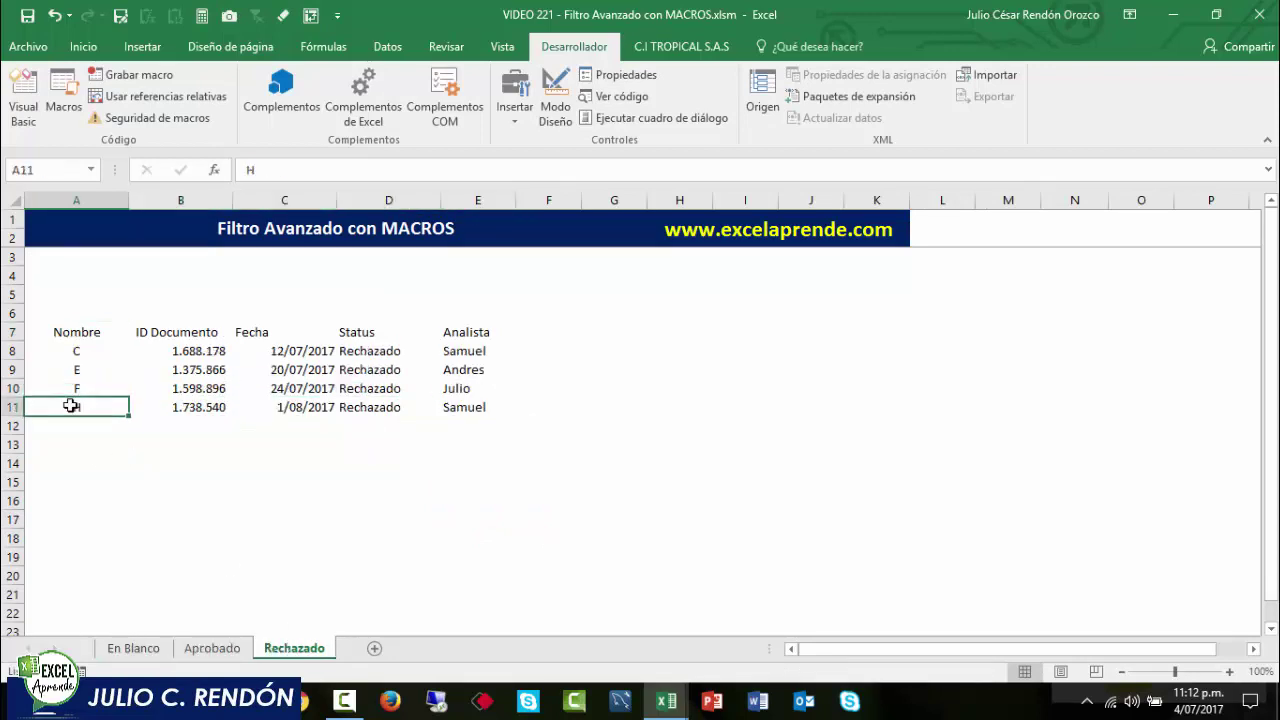
{"action": "left_click", "coordinate": [148, 649]}
{"action": "left_click_drag", "start_coordinate": [88, 500], "coordinate": [491, 521]}
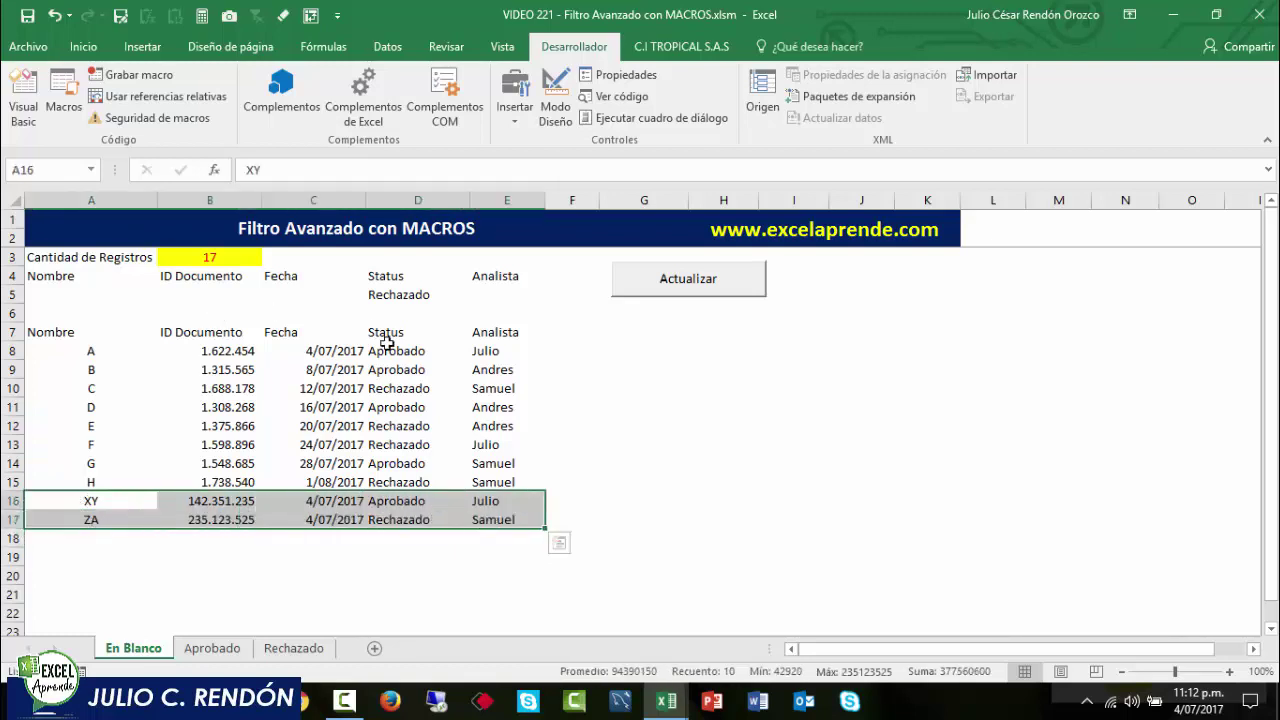
{"action": "left_click", "coordinate": [553, 427]}
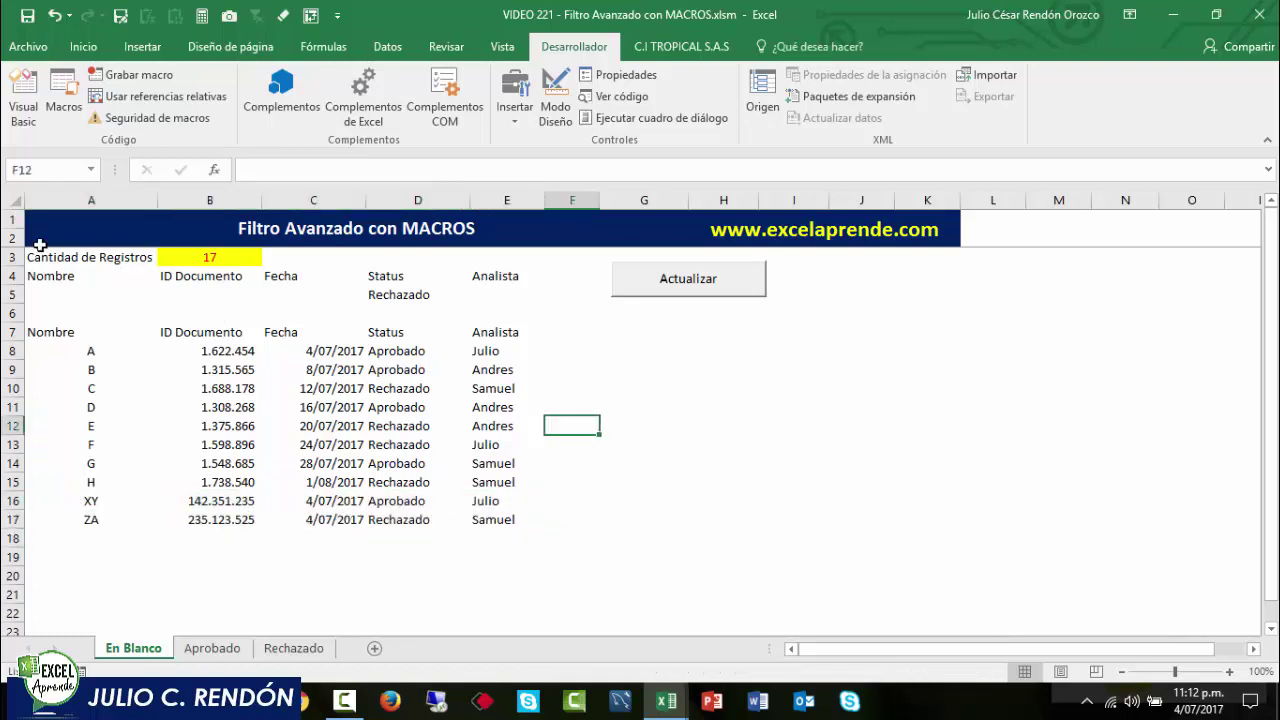
{"action": "left_click", "coordinate": [172, 258]}
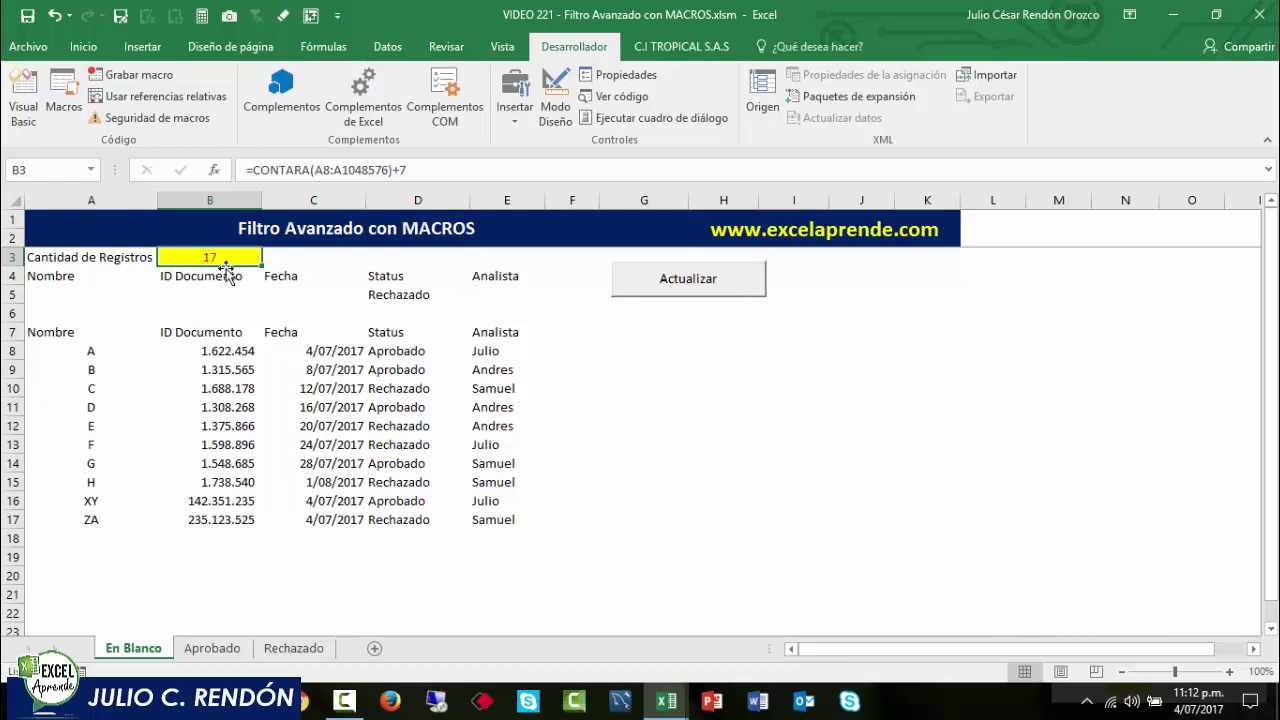
{"action": "left_click", "coordinate": [51, 518]}
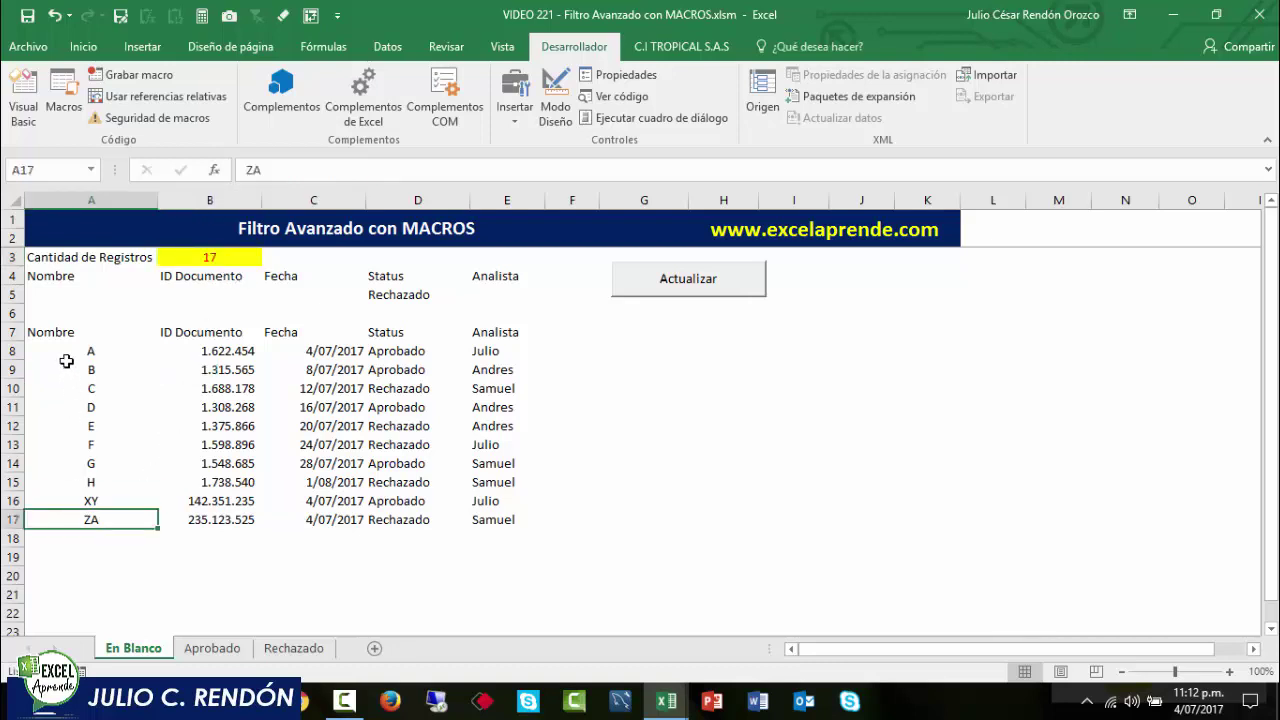
{"action": "left_click", "coordinate": [57, 332]}
Hide row 3 (Cantidad de Registros) on the En Blanco sheet
{"action": "right_click", "coordinate": [12, 257]}
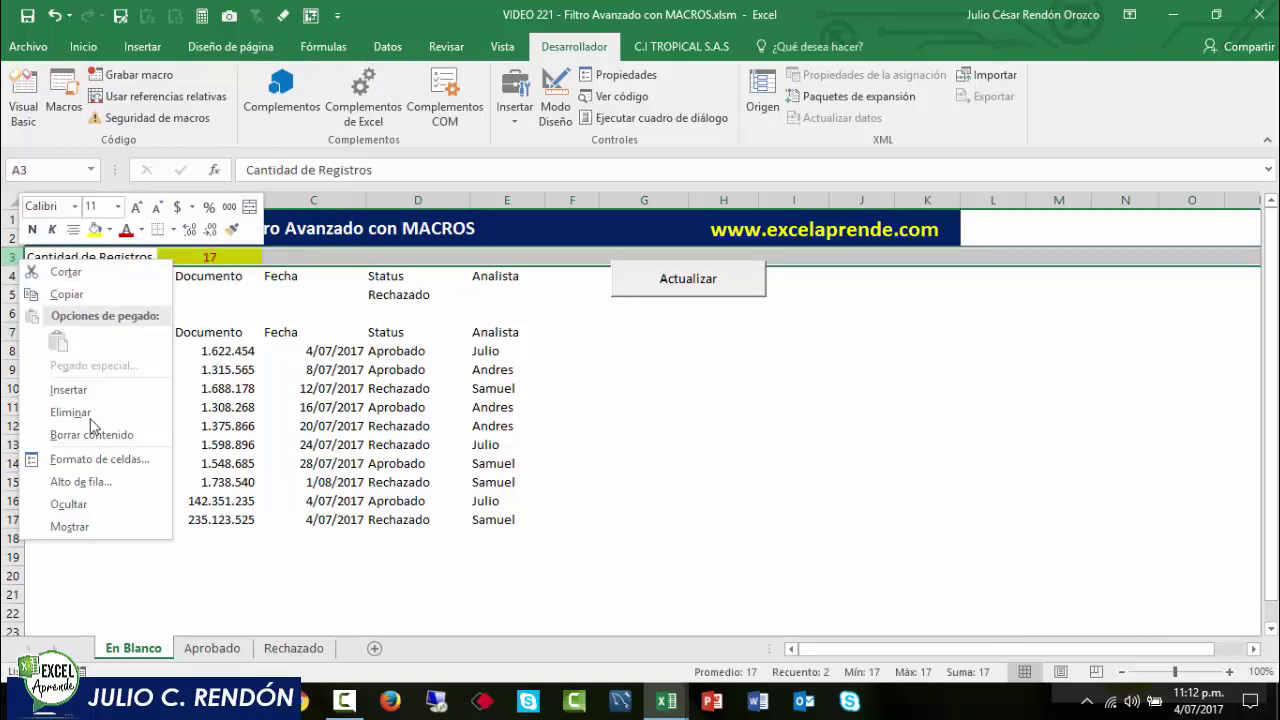
{"action": "left_click", "coordinate": [100, 505]}
{"action": "left_click", "coordinate": [66, 259]}
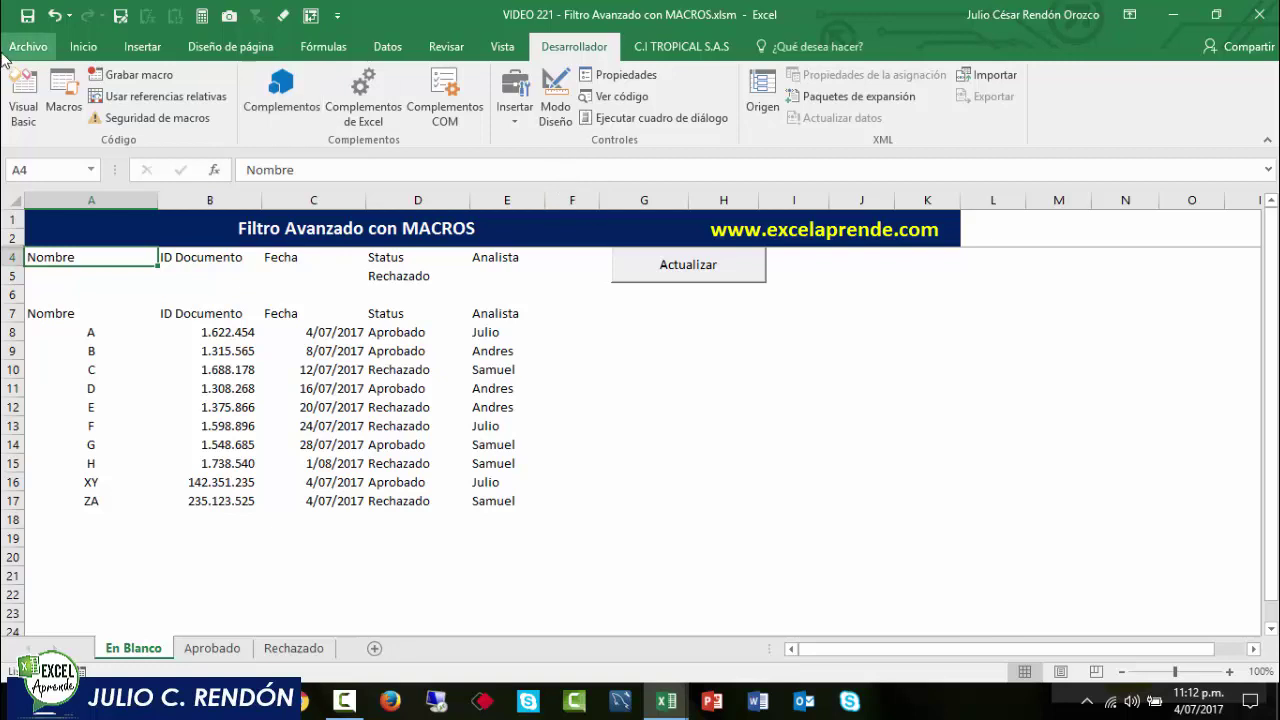
{"action": "left_click", "coordinate": [83, 46]}
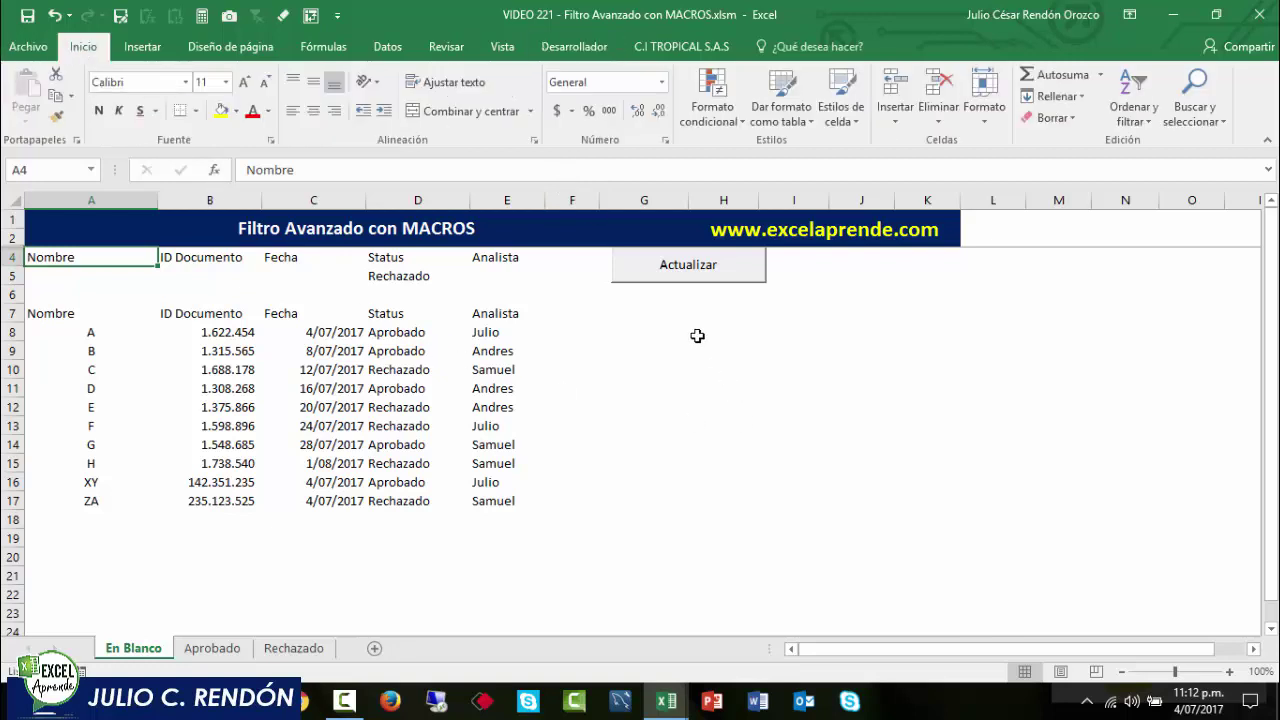
Run Actualizar, then confirm XY on Aprobado and ZA on Rechazado
{"action": "left_click", "coordinate": [671, 272]}
{"action": "left_click", "coordinate": [736, 421]}
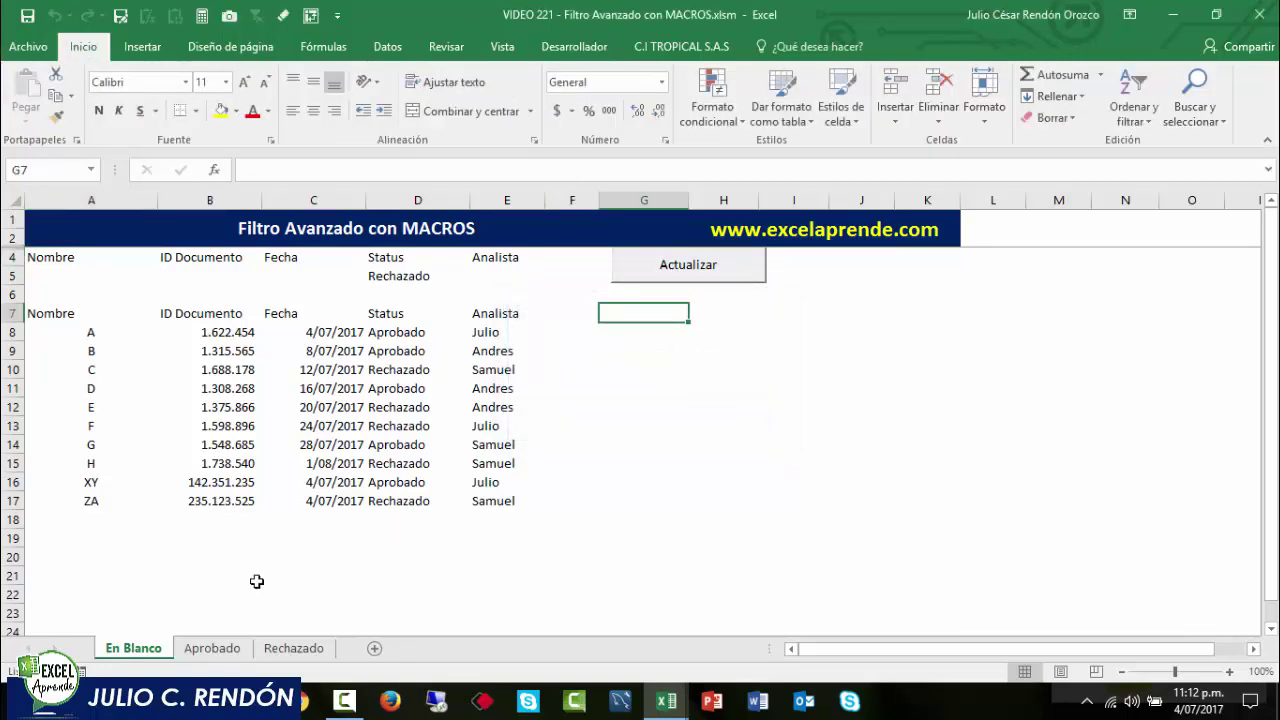
{"action": "left_click", "coordinate": [195, 647]}
{"action": "key", "text": "Down"}
{"action": "key", "text": "Down"}
{"action": "key", "text": "Down"}
{"action": "left_click", "coordinate": [508, 428], "text": "shift"}
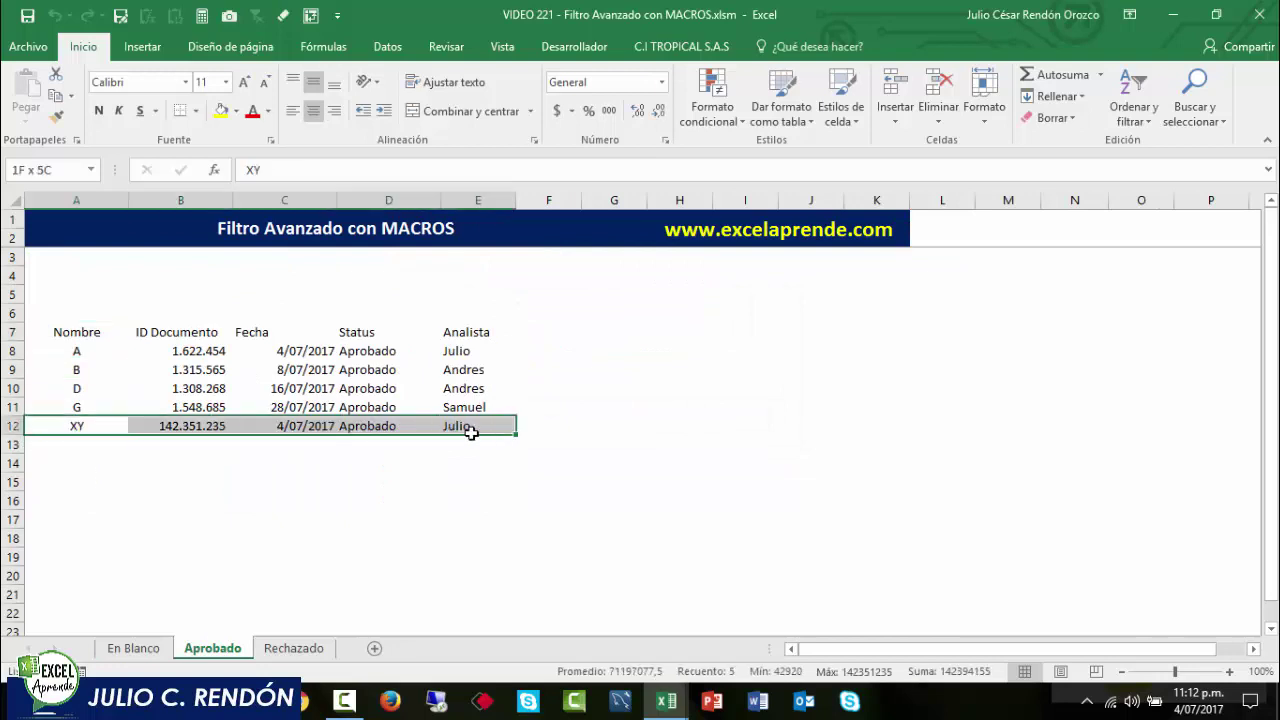
{"action": "left_click", "coordinate": [76, 406]}
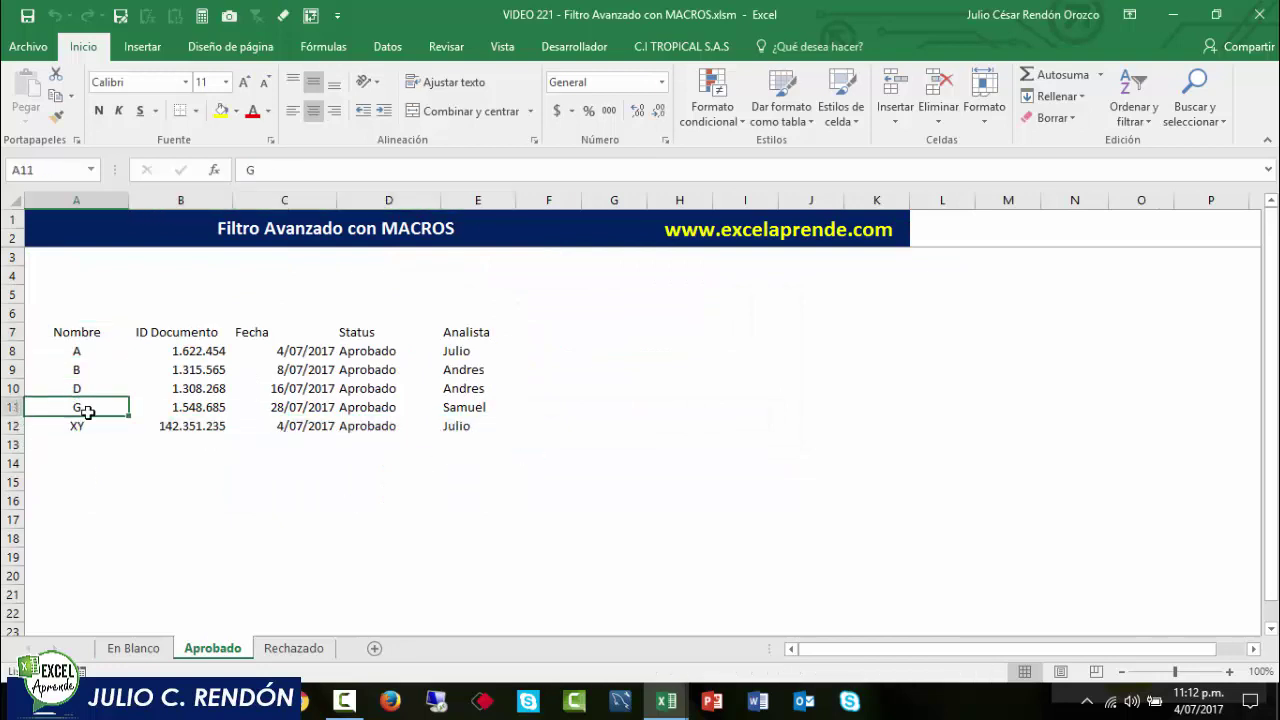
{"action": "left_click", "coordinate": [294, 648]}
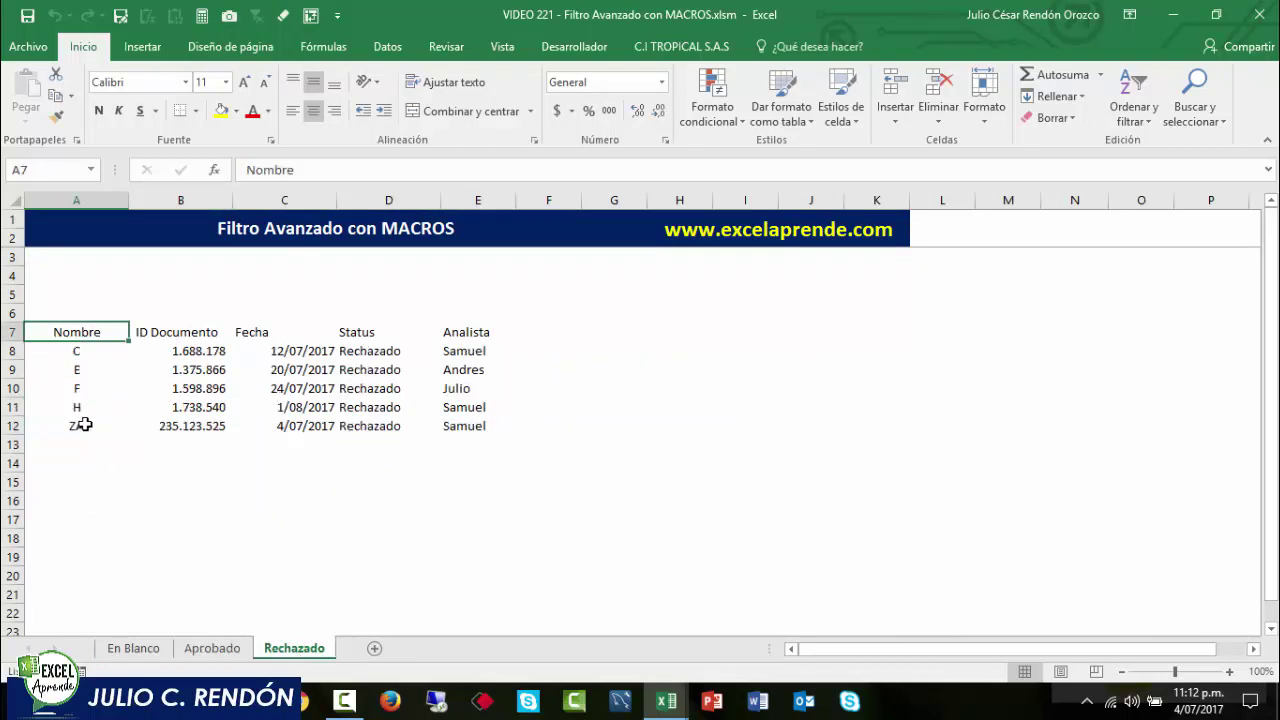
{"action": "left_click", "coordinate": [145, 652]}
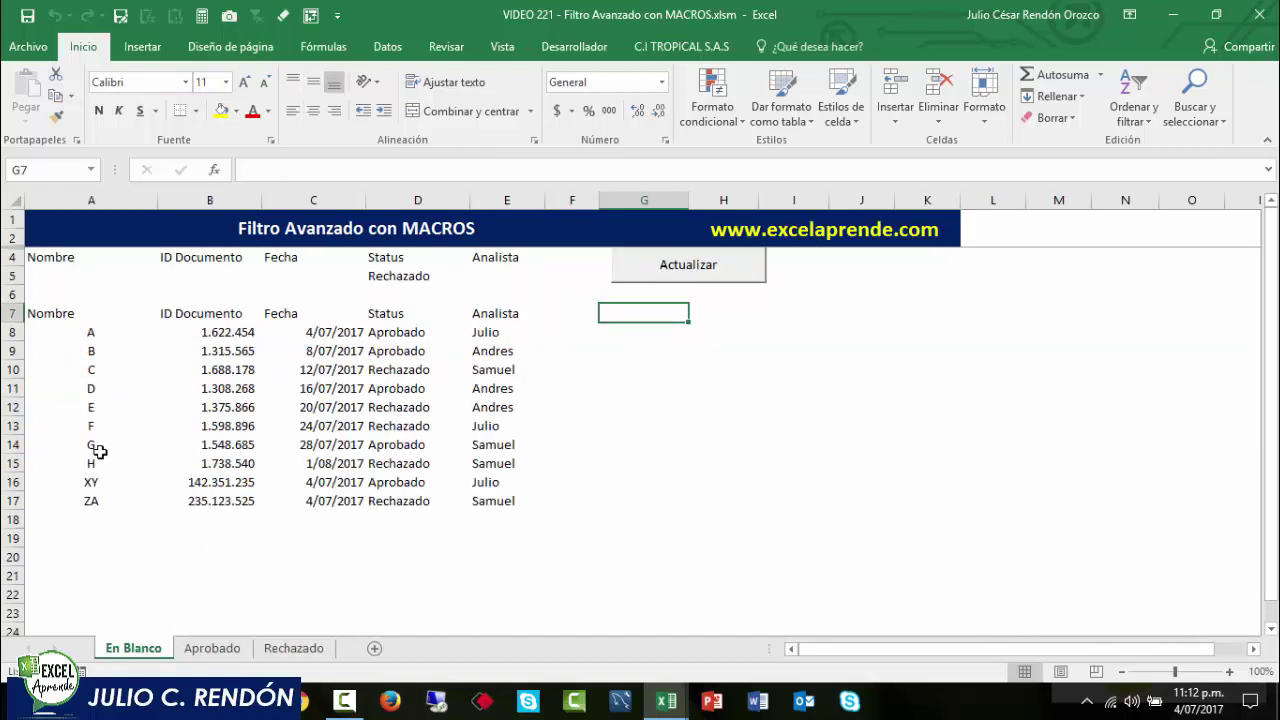
Clear the ZA record from row 17 (A17:E17)
{"action": "left_click", "coordinate": [82, 500]}
{"action": "left_click_drag", "start_coordinate": [82, 500], "coordinate": [520, 500]}
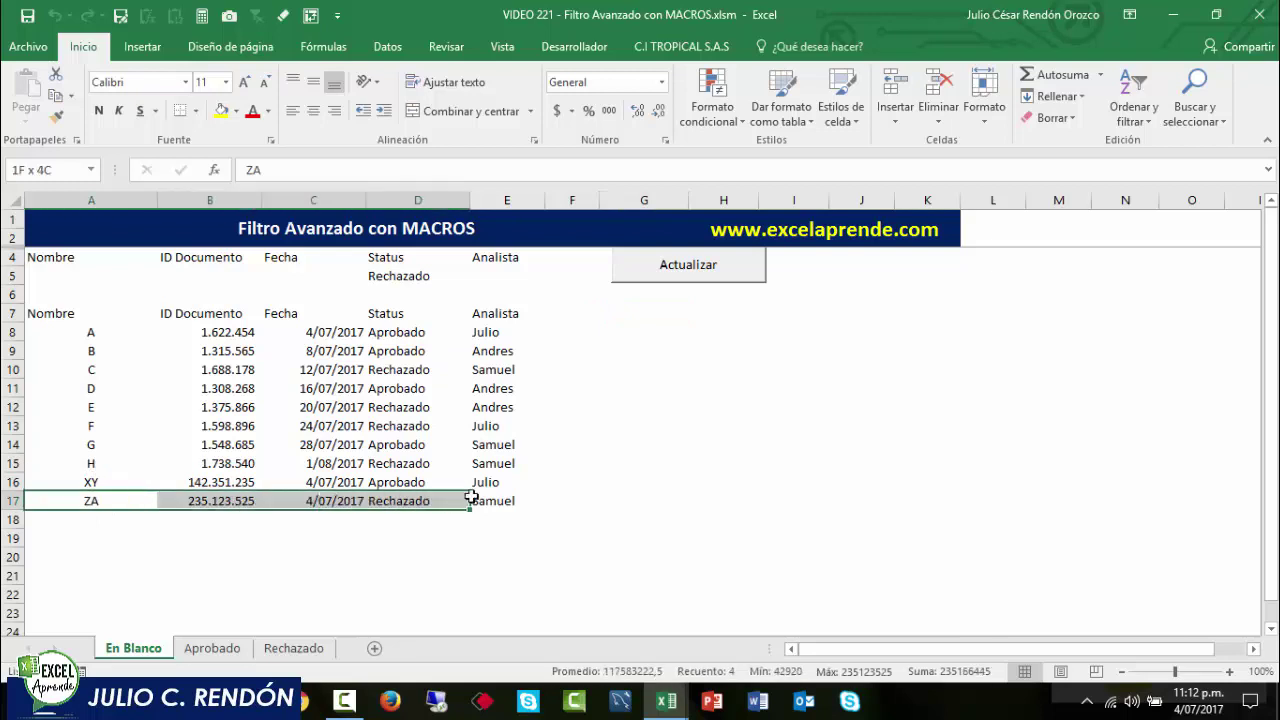
{"action": "key", "text": "Delete"}
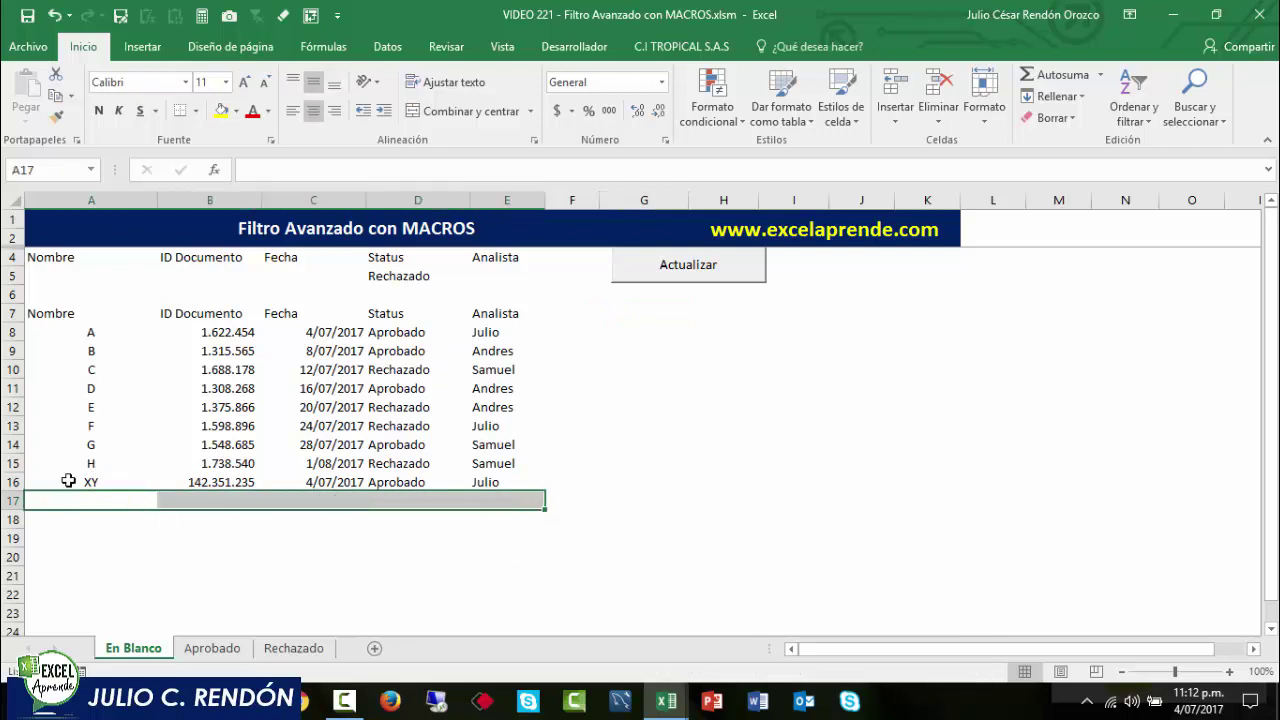
{"action": "left_click", "coordinate": [69, 482]}
Rerun Actualizar and confirm the refreshed Rechazado sheet no longer lists ZA
{"action": "left_click", "coordinate": [283, 652]}
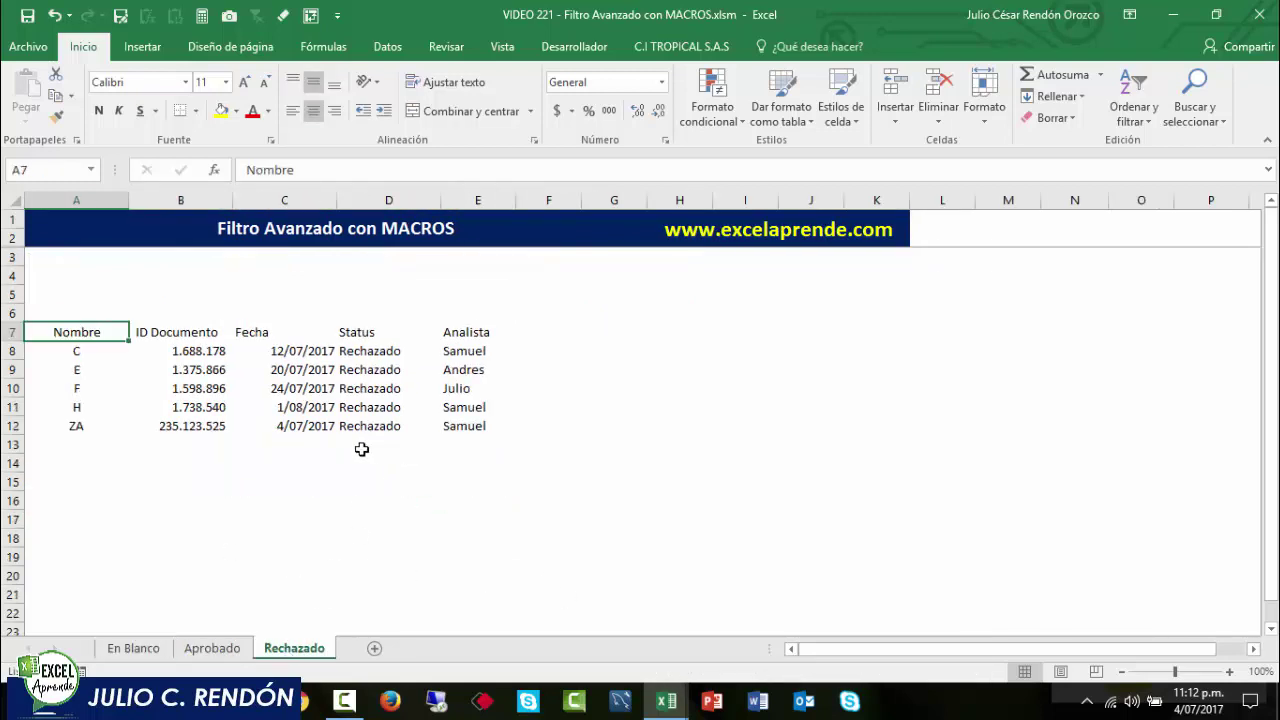
{"action": "left_click", "coordinate": [140, 648]}
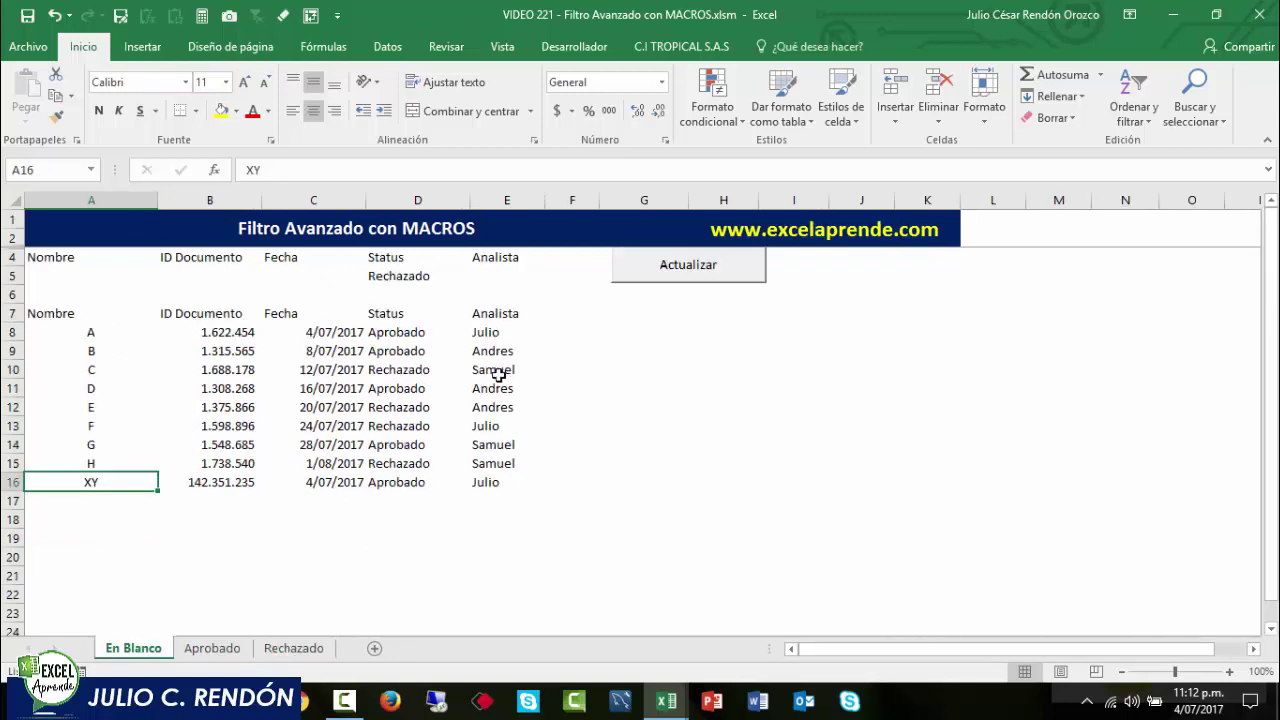
{"action": "left_click", "coordinate": [672, 276]}
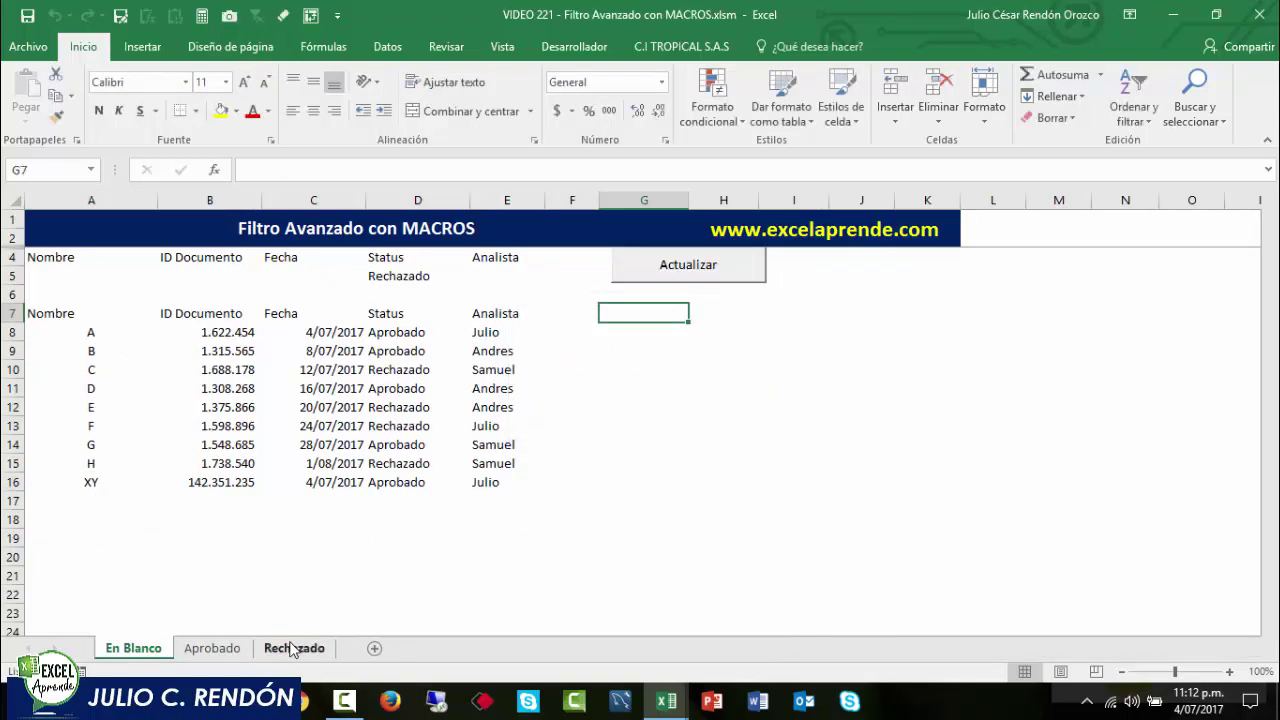
{"action": "left_click", "coordinate": [294, 648]}
{"action": "left_click", "coordinate": [140, 647]}
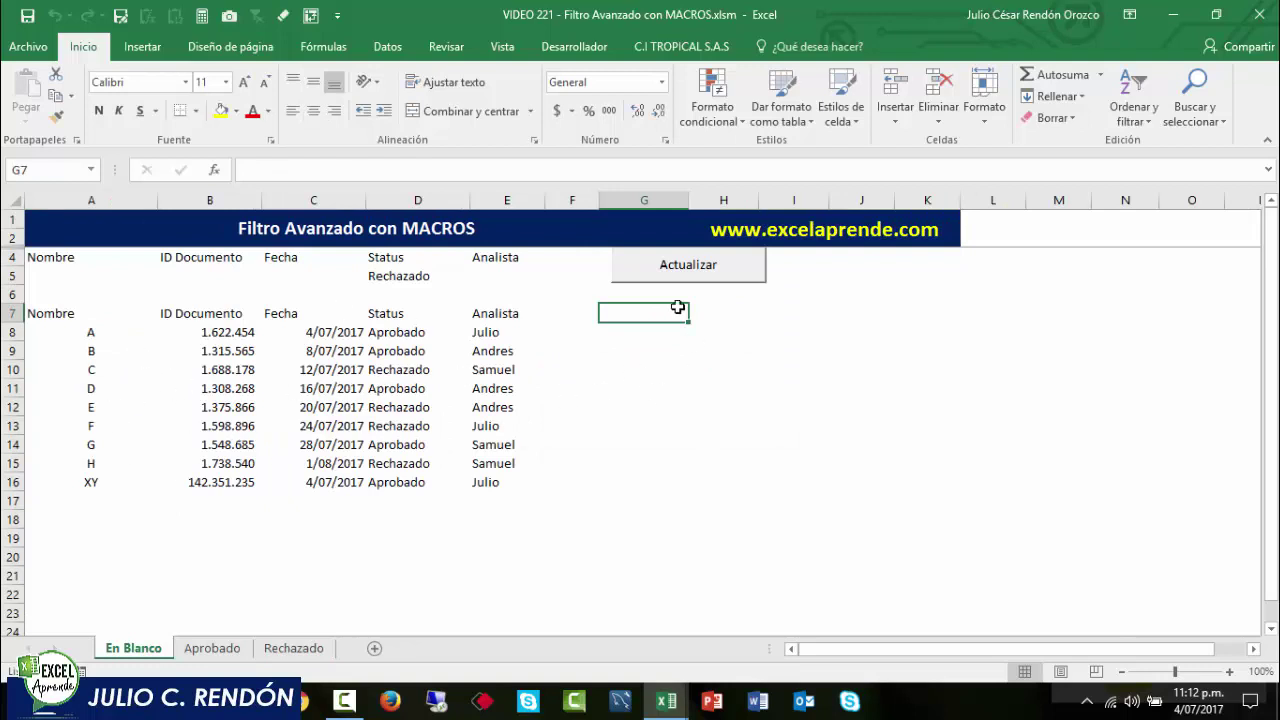
{"action": "left_click", "coordinate": [596, 48]}
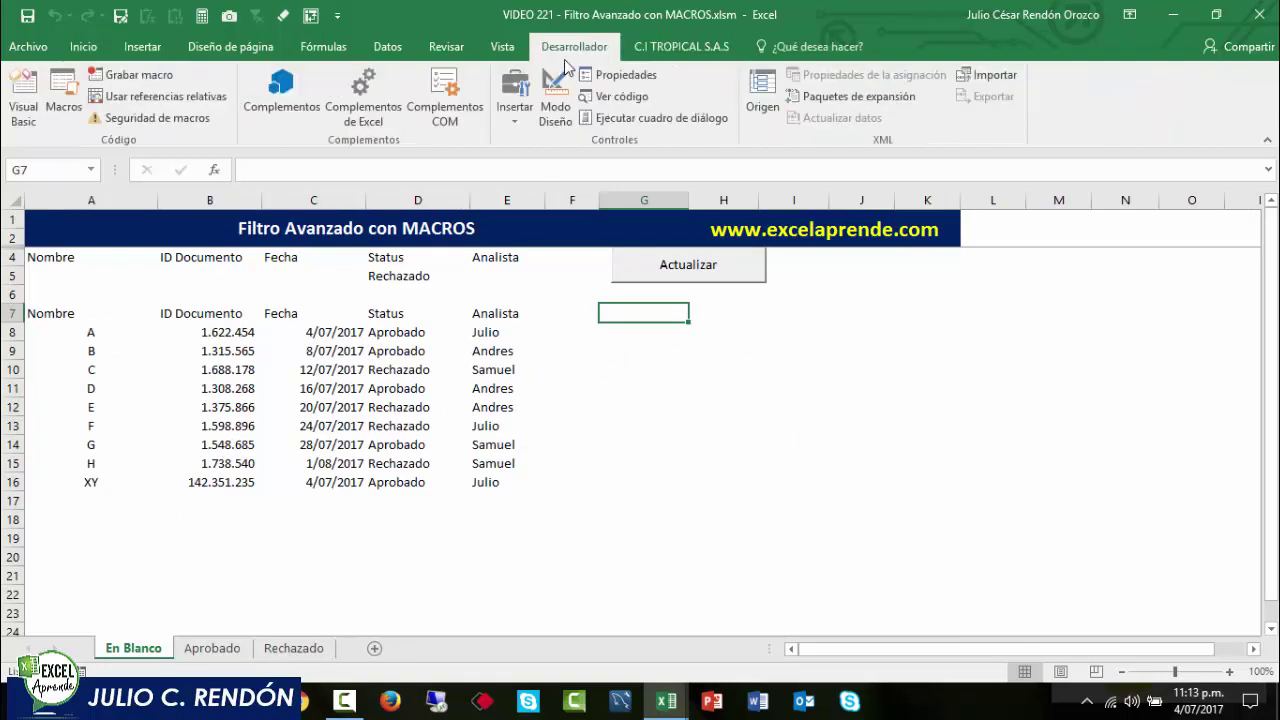
In design mode, hide criteria rows 4–5, shrink row 6, and move Actualizar beside the table header
{"action": "left_click", "coordinate": [556, 95]}
{"action": "left_click_drag", "start_coordinate": [657, 265], "coordinate": [647, 354]}
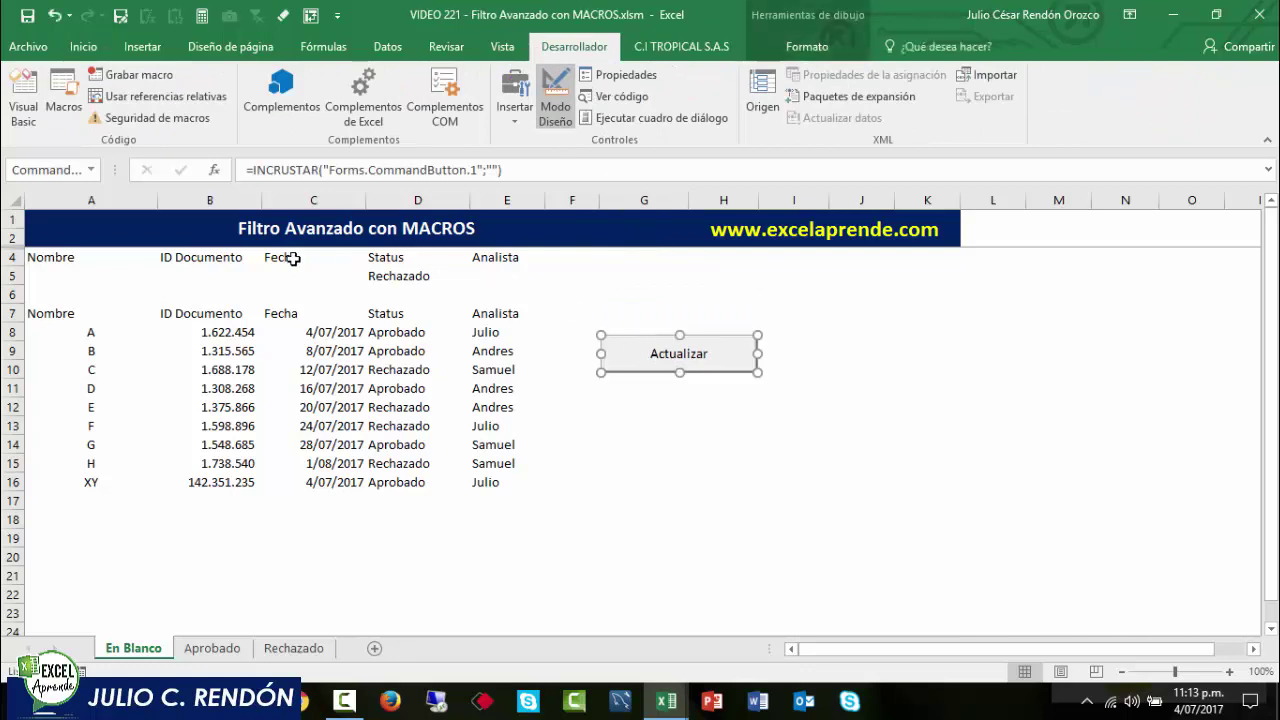
{"action": "left_click", "coordinate": [72, 262]}
{"action": "left_click_drag", "start_coordinate": [8, 258], "coordinate": [9, 278]}
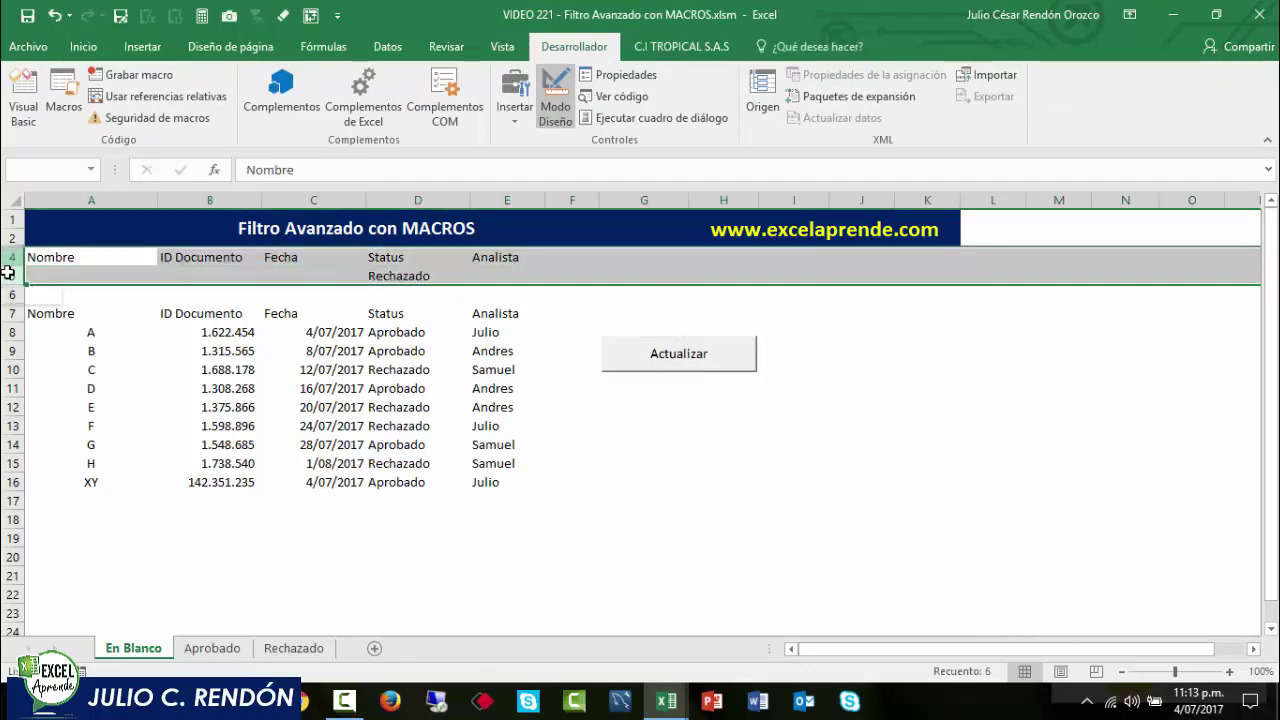
{"action": "right_click", "coordinate": [12, 282]}
{"action": "left_click", "coordinate": [64, 520]}
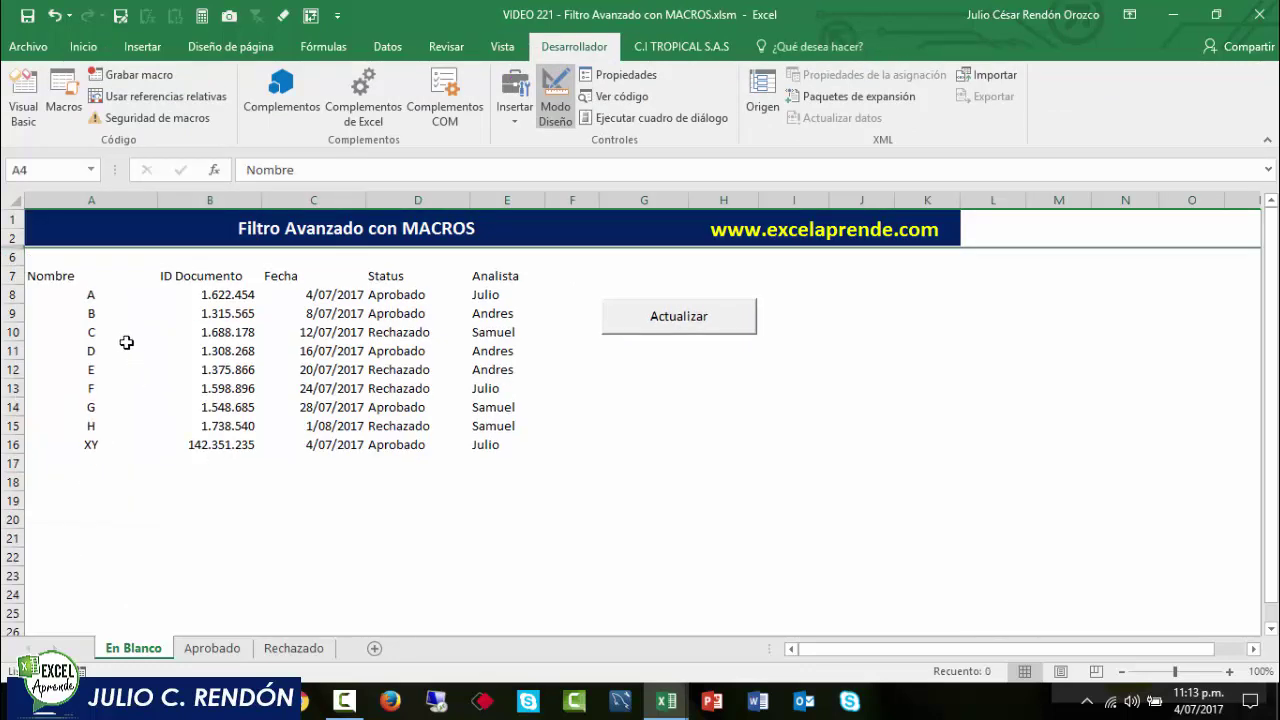
{"action": "left_click_drag", "start_coordinate": [21, 256], "coordinate": [14, 250]}
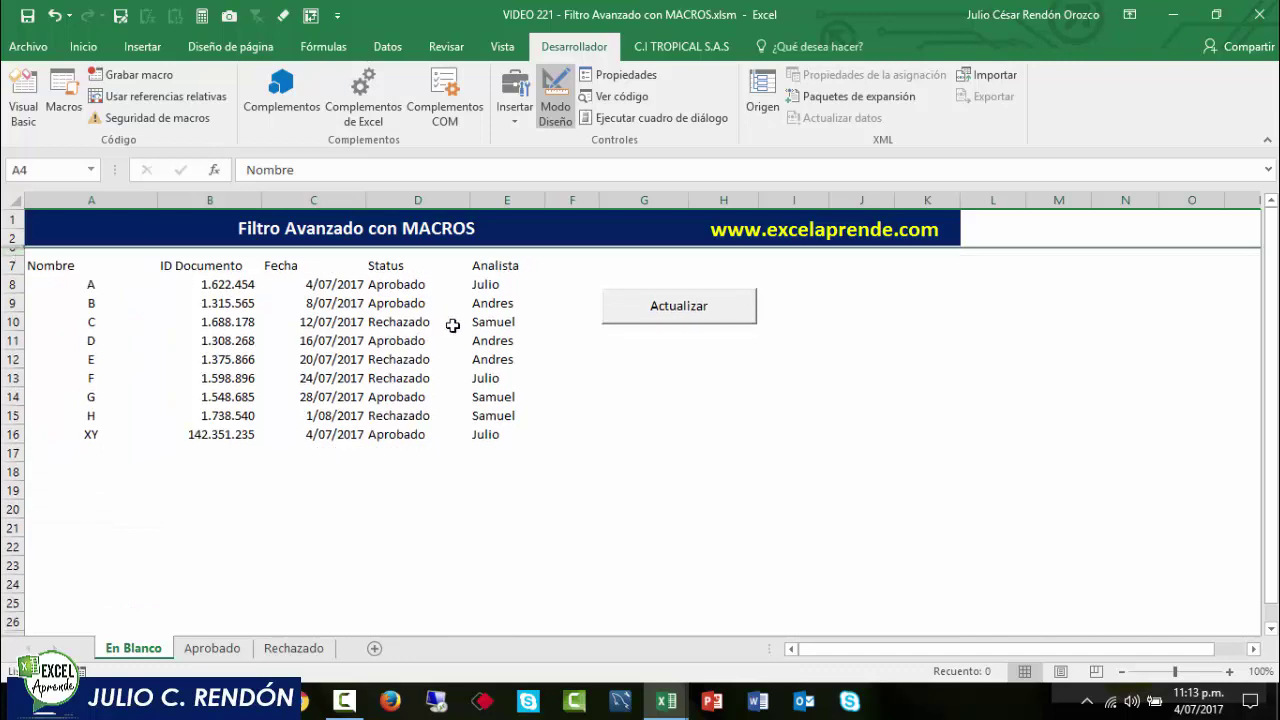
{"action": "left_click_drag", "start_coordinate": [646, 298], "coordinate": [583, 263]}
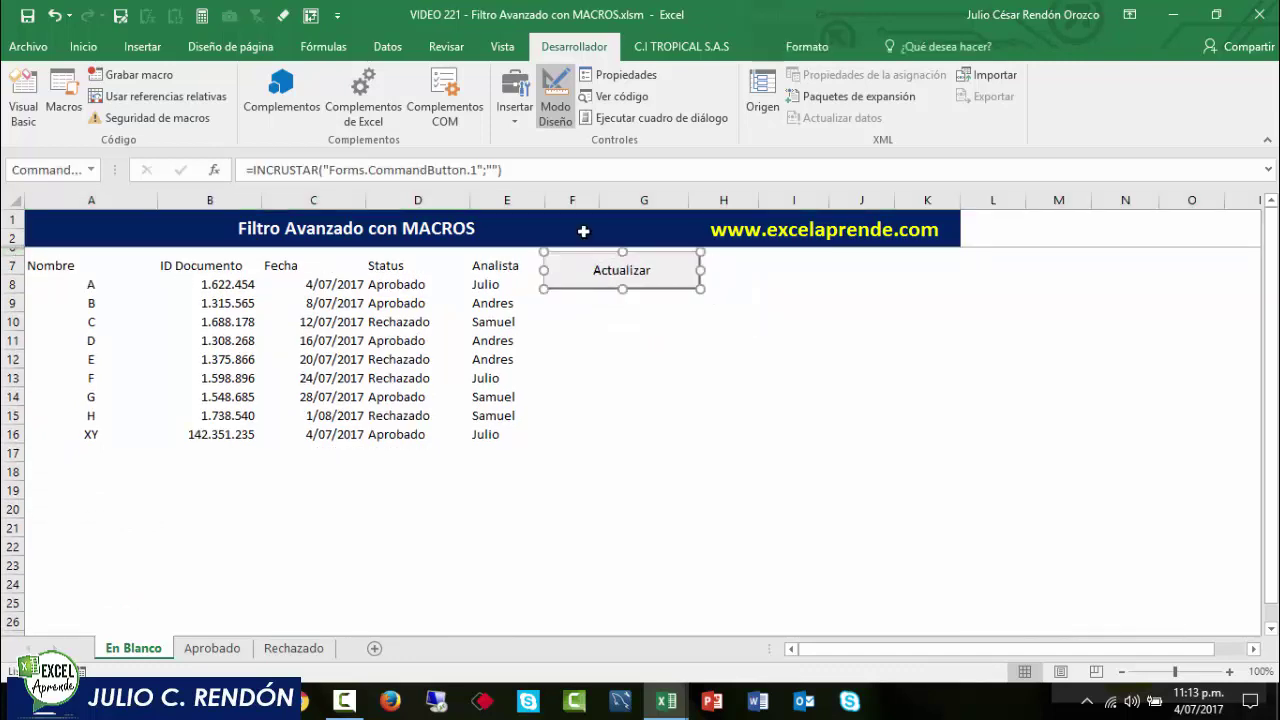
Set the Actualizar button's Placement property to 3 and leave design mode
{"action": "left_click", "coordinate": [620, 77]}
{"action": "left_click", "coordinate": [820, 340]}
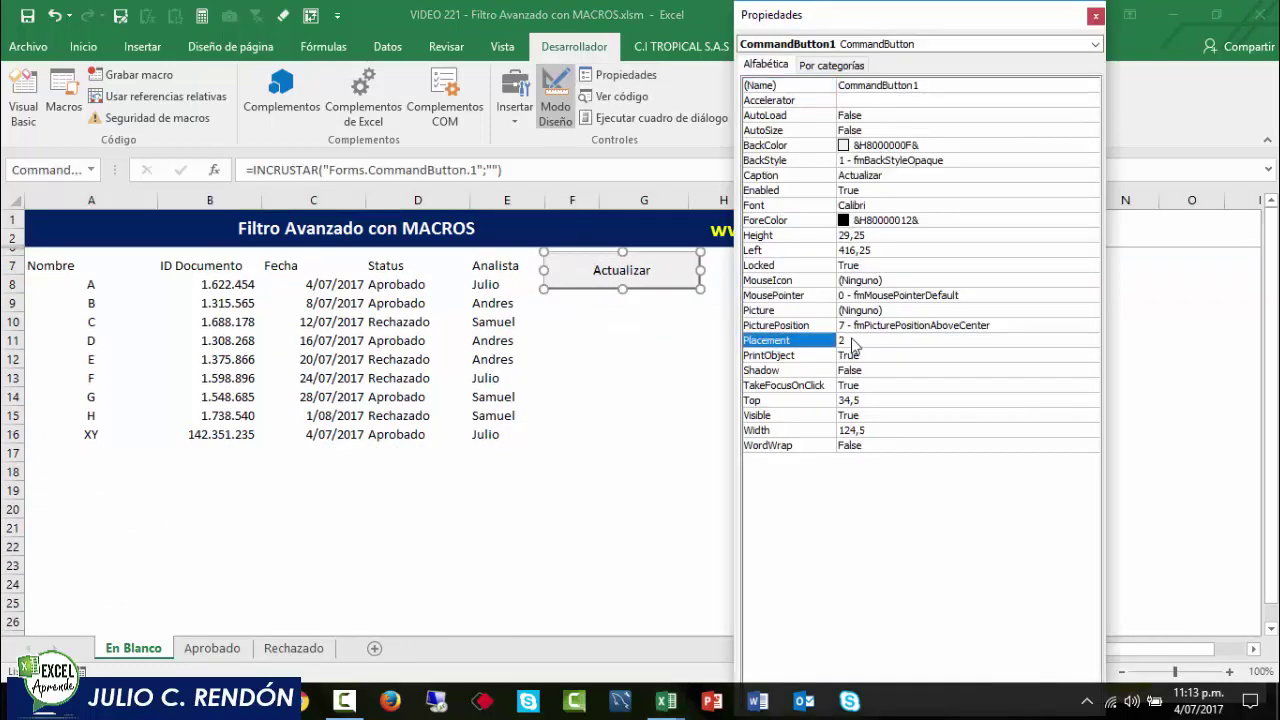
{"action": "type", "text": "3"}
{"action": "key", "text": "Return"}
{"action": "left_click", "coordinate": [1096, 15]}
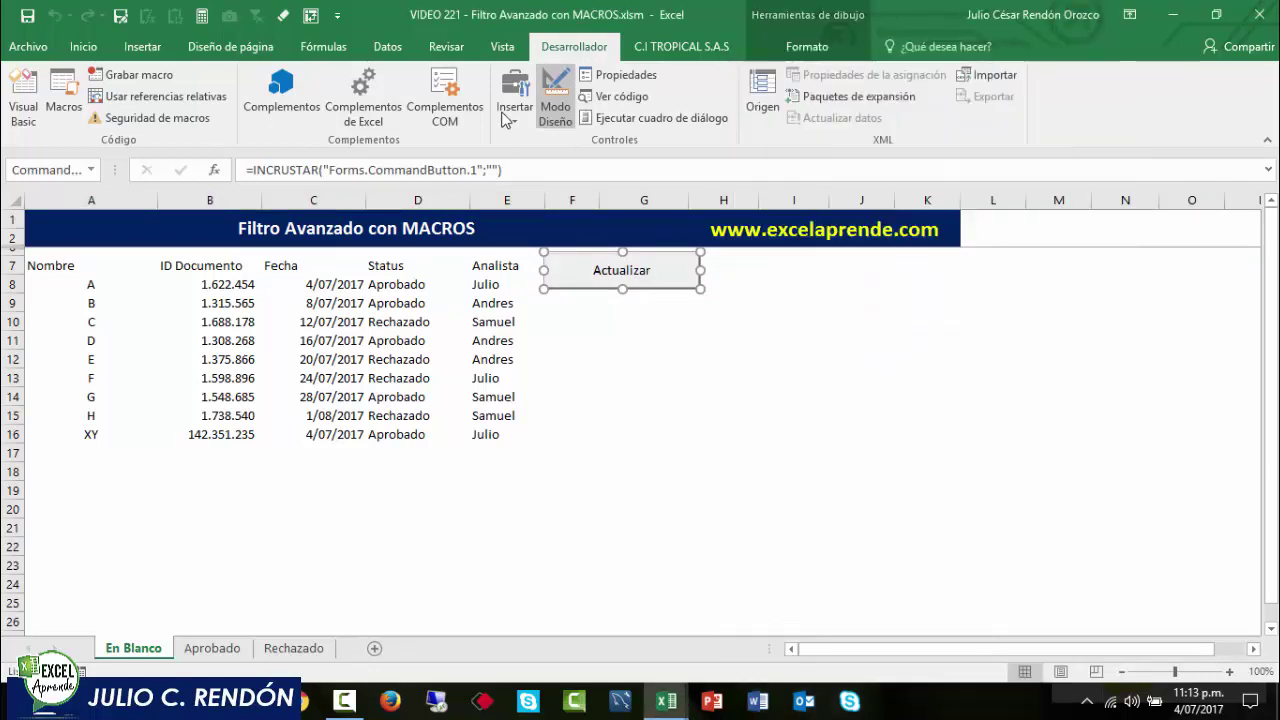
{"action": "left_click", "coordinate": [557, 104]}
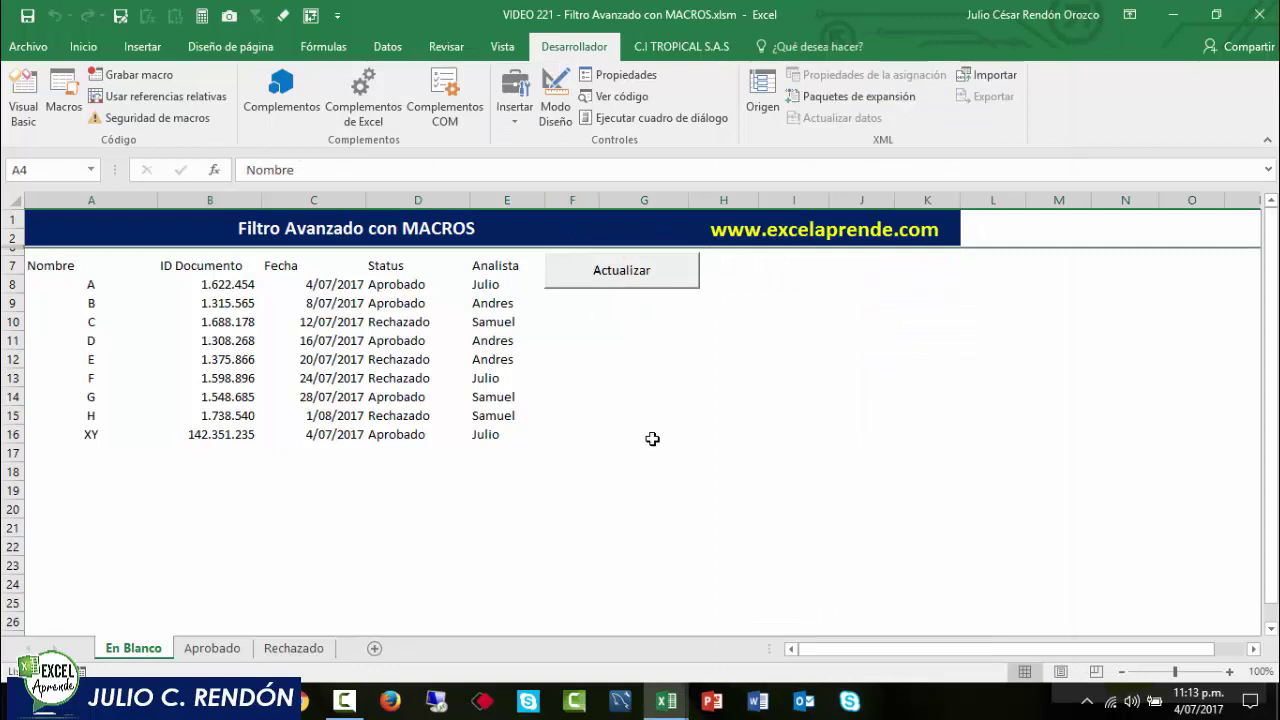
Run Actualizar, dismiss the completion message, and review the Aprobado and Rechazado sheets
{"action": "left_click", "coordinate": [618, 397]}
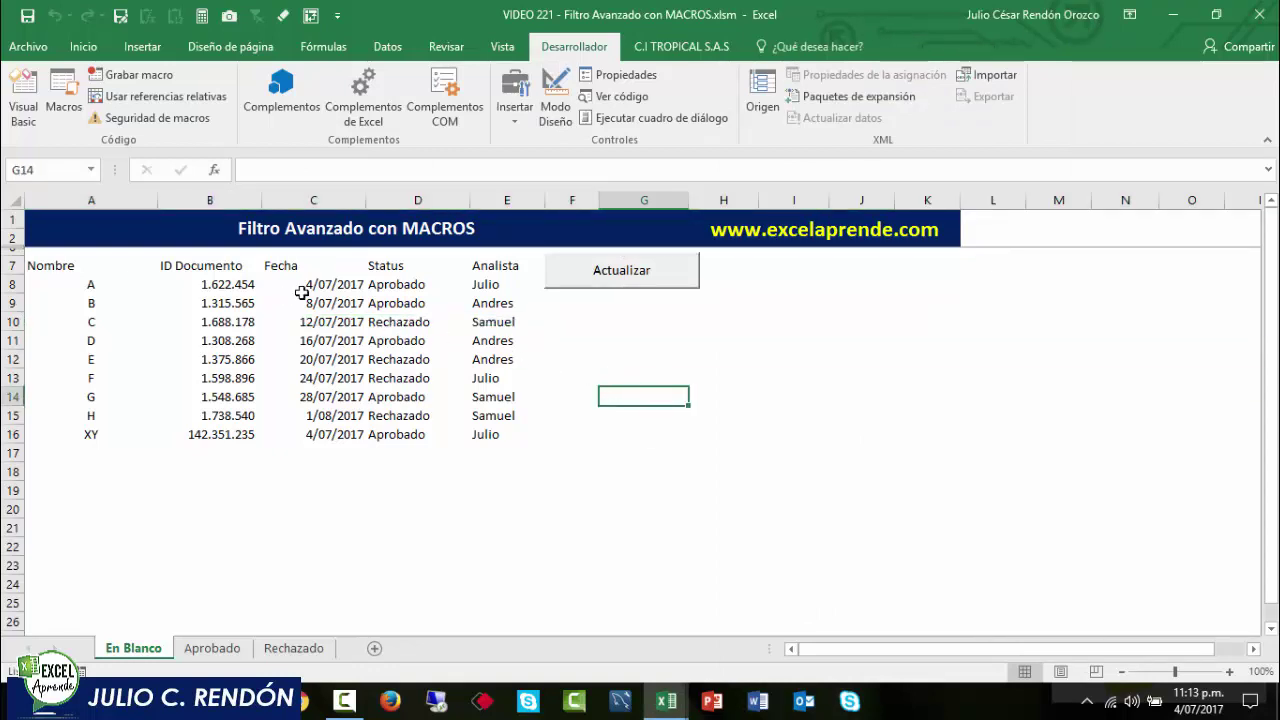
{"action": "left_click", "coordinate": [603, 281]}
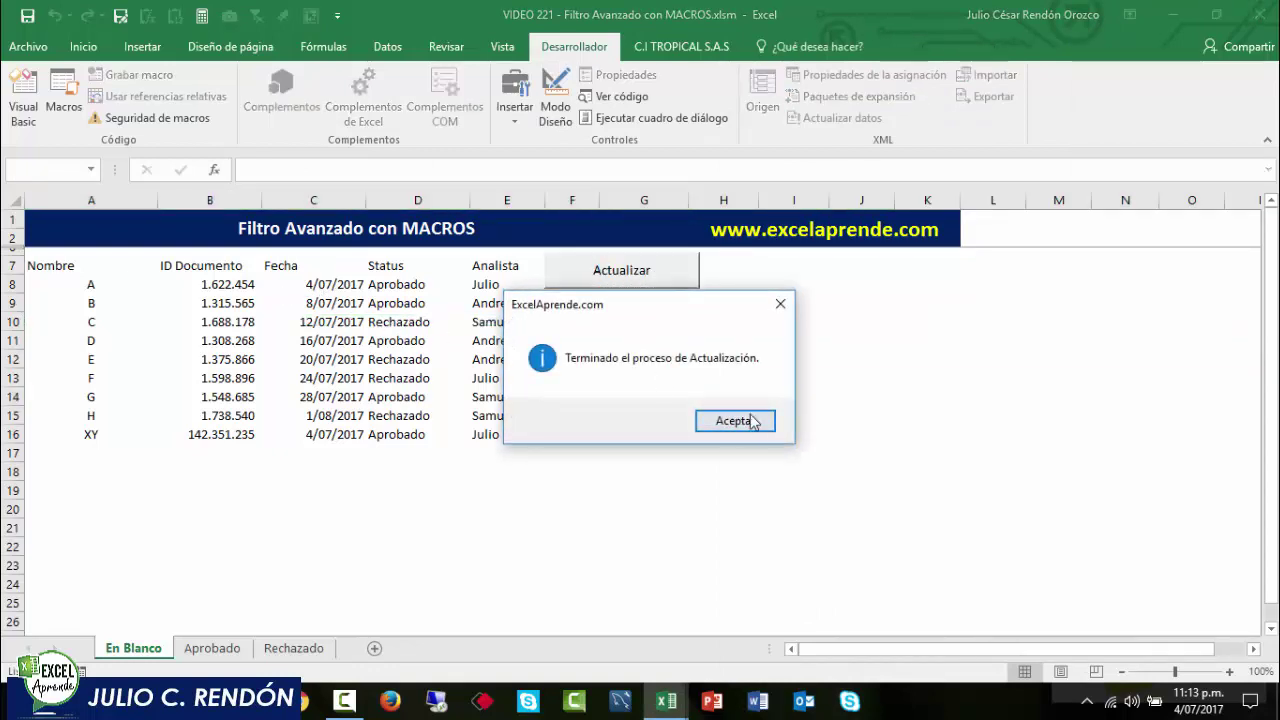
{"action": "left_click", "coordinate": [735, 421]}
{"action": "left_click", "coordinate": [72, 434]}
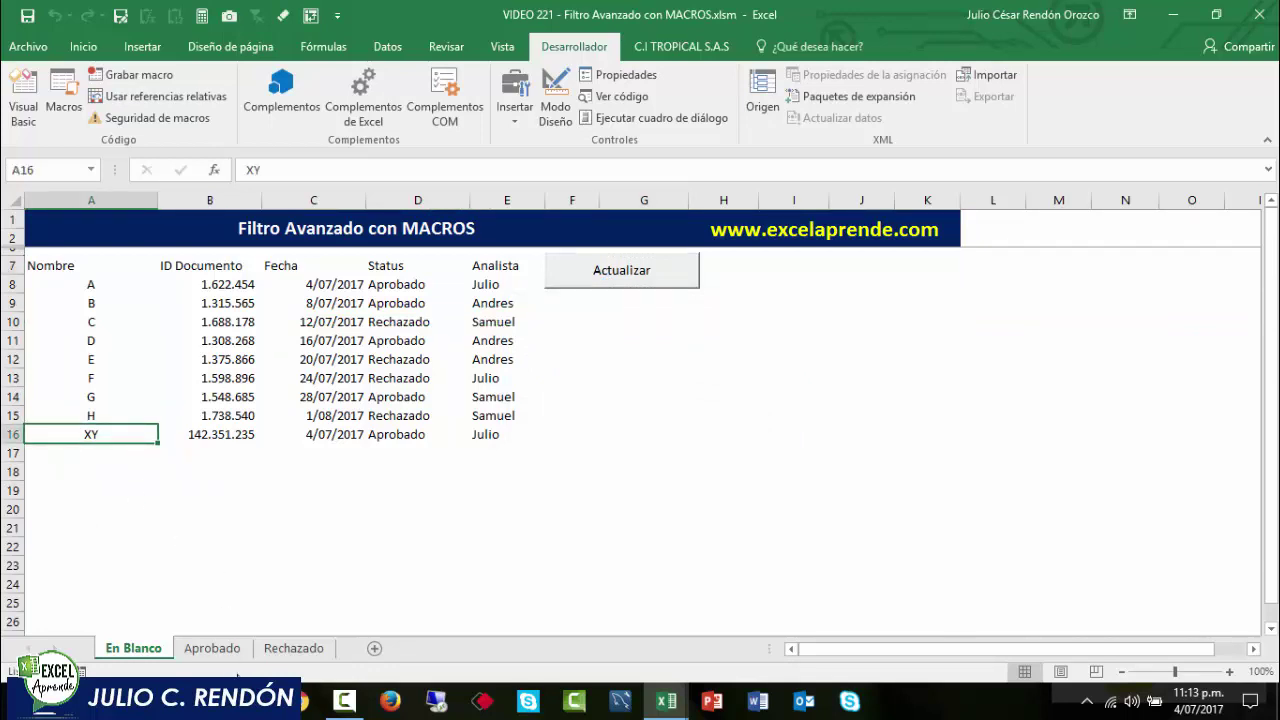
{"action": "left_click", "coordinate": [212, 648]}
{"action": "left_click", "coordinate": [290, 648]}
{"action": "left_click", "coordinate": [131, 645]}
Clear the XY record in row 16, rerun Actualizar, and check the refreshed Aprobado and Rechazado sheets
{"action": "left_click_drag", "start_coordinate": [94, 434], "coordinate": [486, 436]}
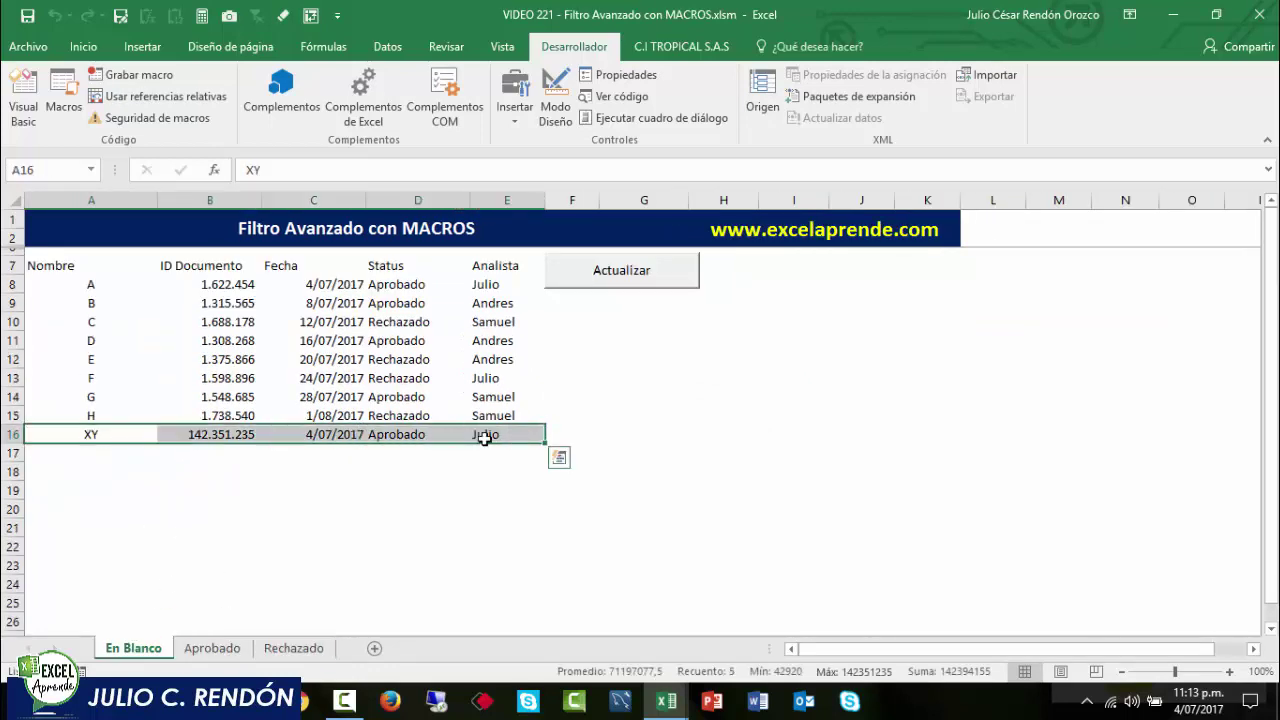
{"action": "key", "text": "Delete"}
{"action": "left_click", "coordinate": [503, 410]}
{"action": "left_click", "coordinate": [620, 285]}
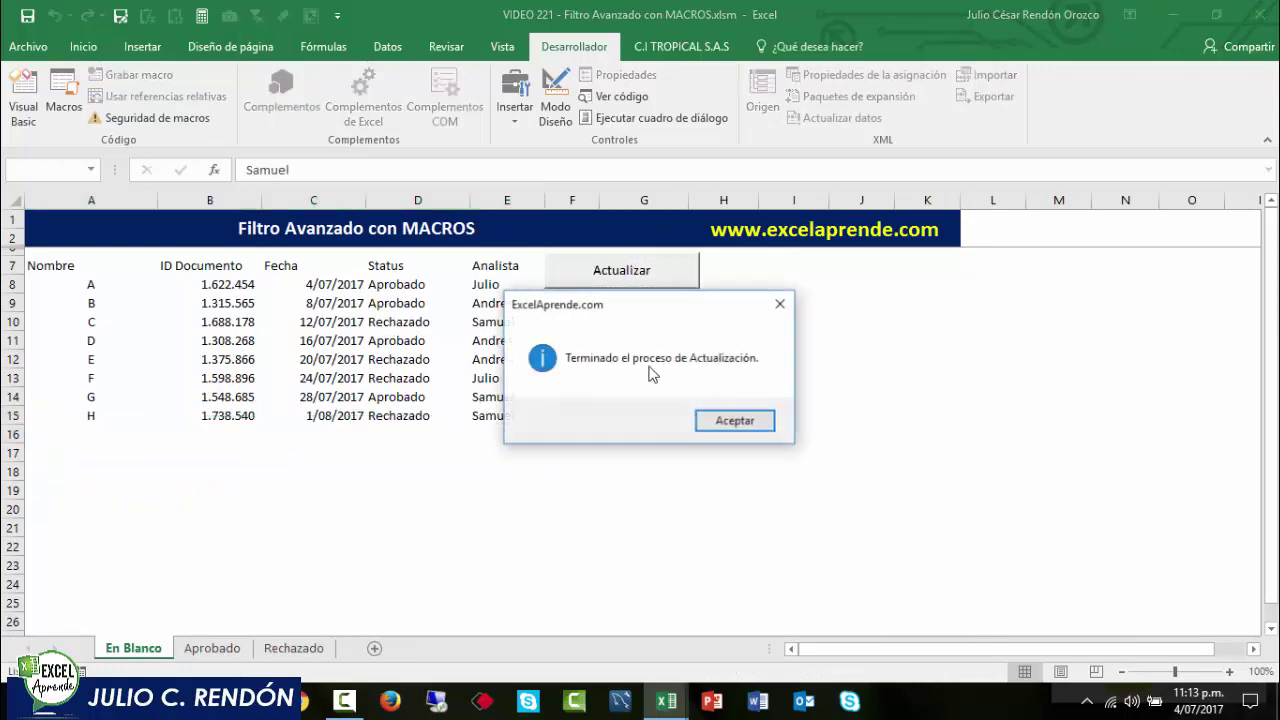
{"action": "left_click", "coordinate": [735, 421]}
{"action": "left_click", "coordinate": [195, 648]}
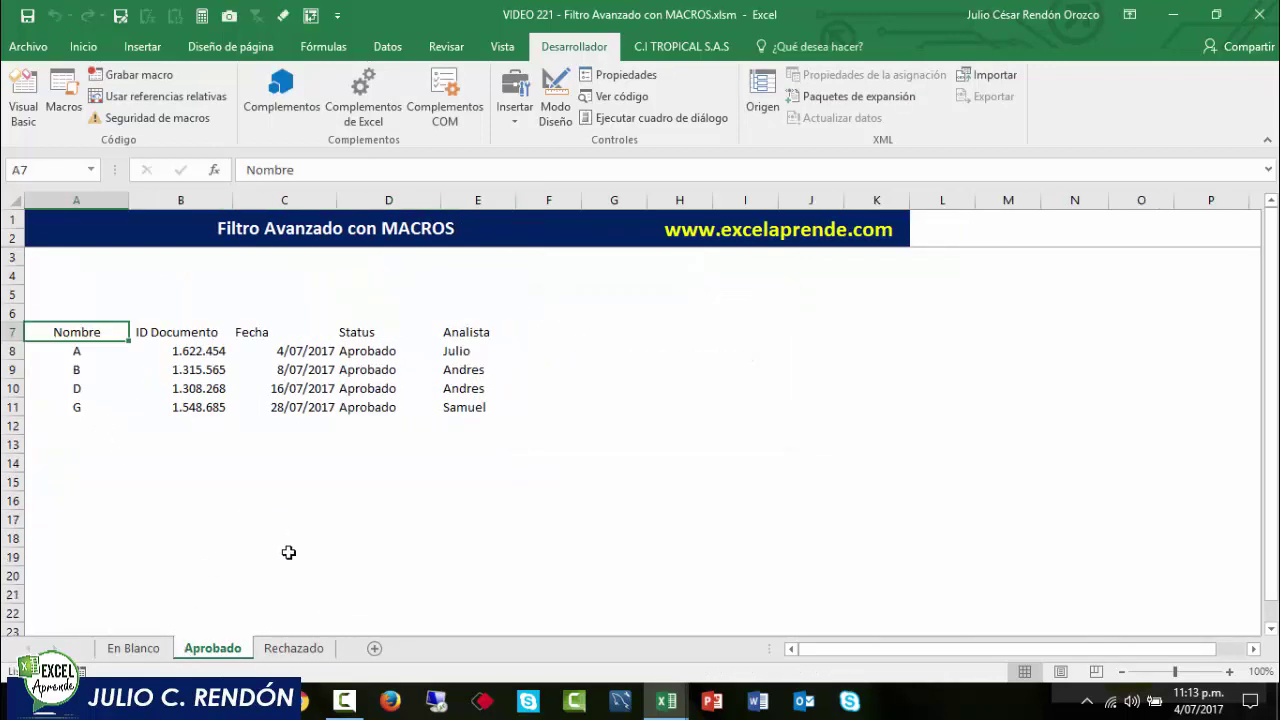
{"action": "left_click", "coordinate": [290, 650]}
{"action": "left_click", "coordinate": [120, 650]}
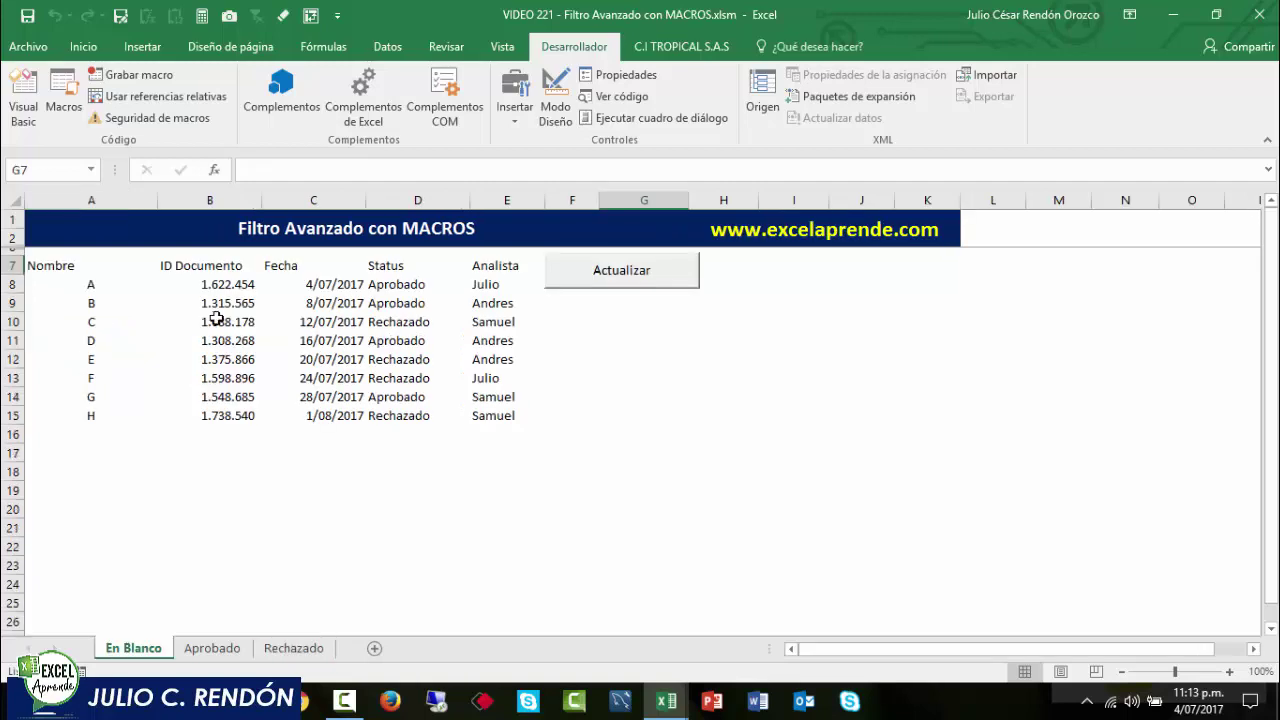
{"action": "left_click", "coordinate": [83, 46]}
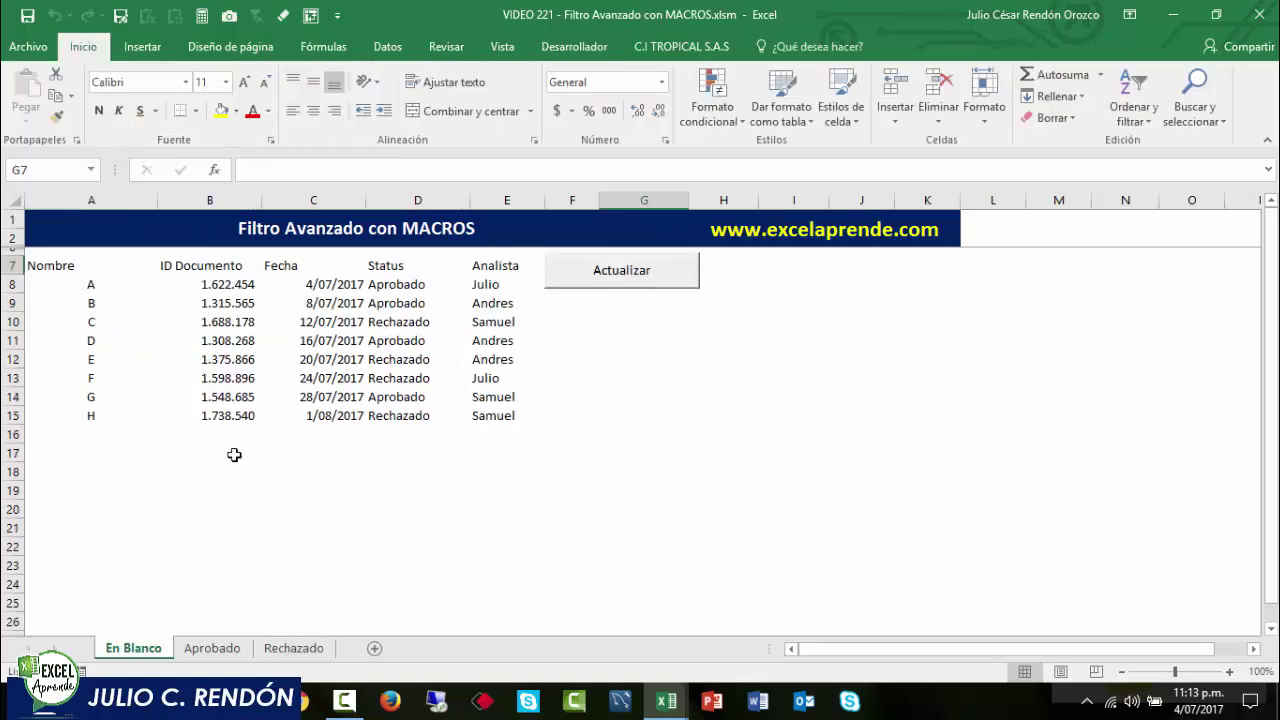